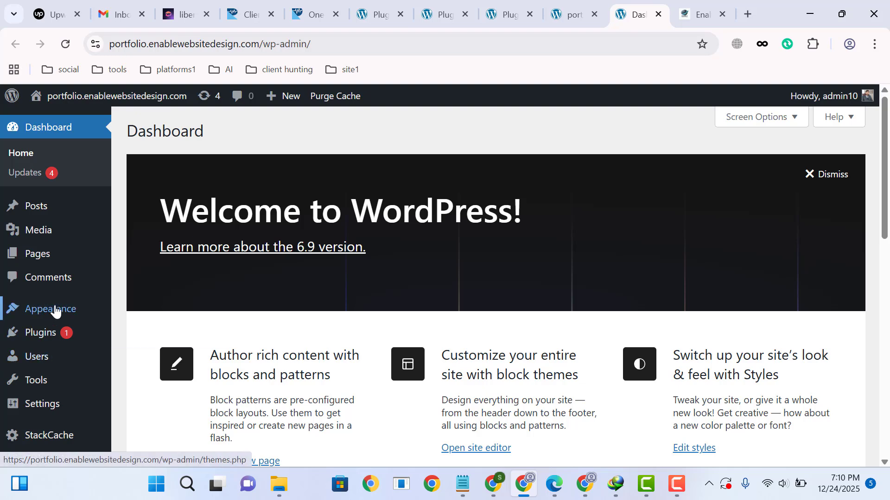
Open the form for uploading a new WordPress theme as a .zip file.
left_click(55, 311)
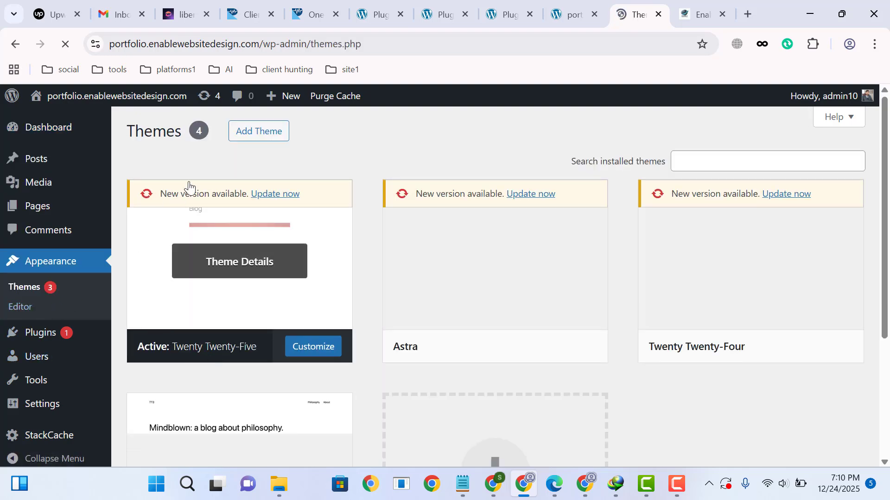
left_click(242, 135)
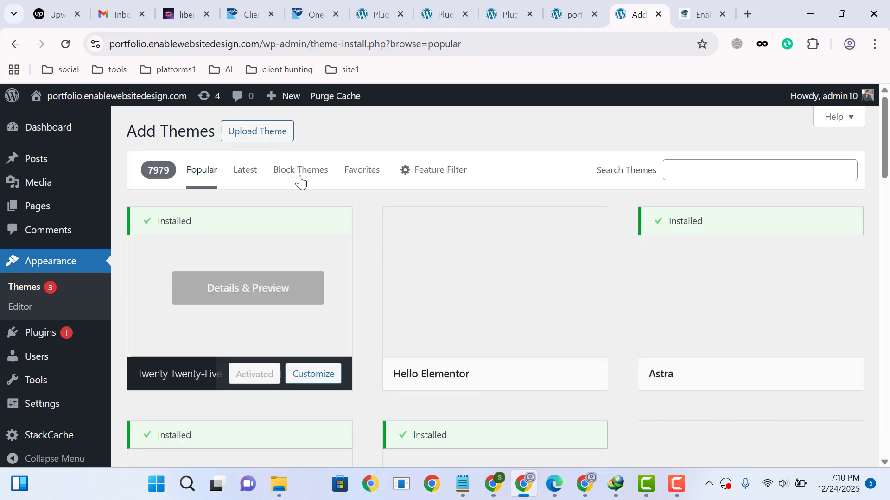
left_click(281, 134)
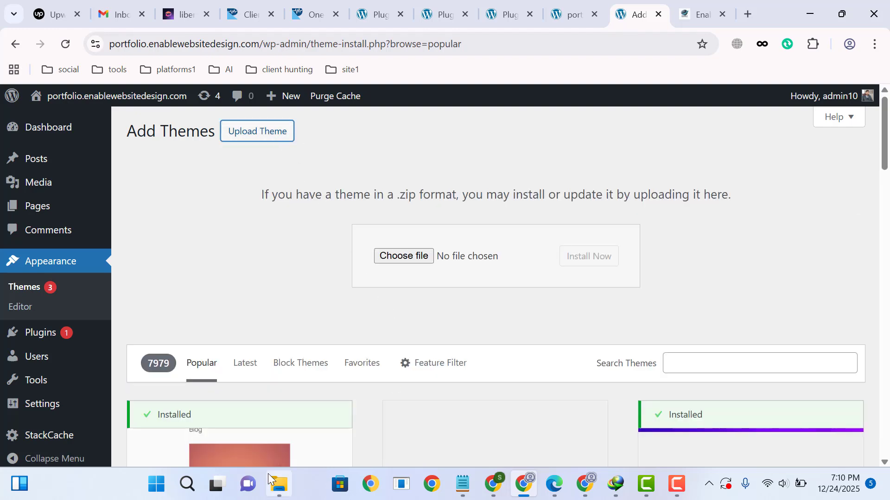
Switch to File Explorer and open the themes folder on Local Disk (I:).
mouse_move(278, 483)
left_click(247, 438)
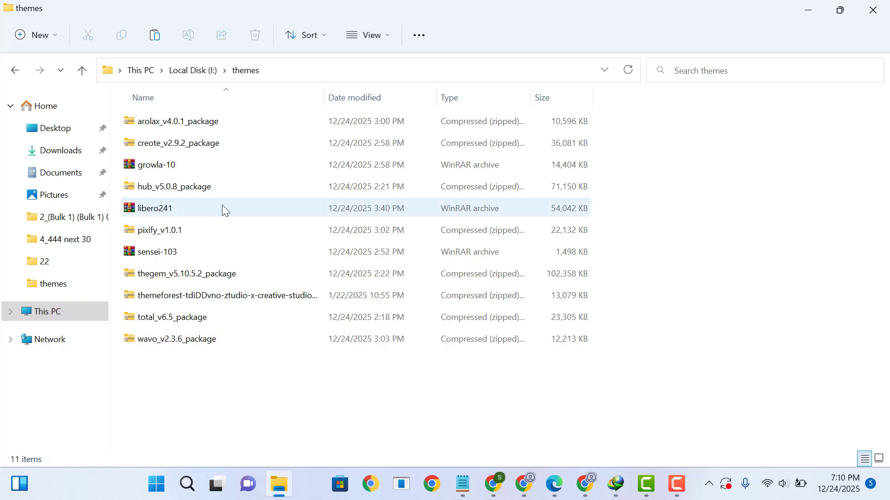
left_click(192, 71)
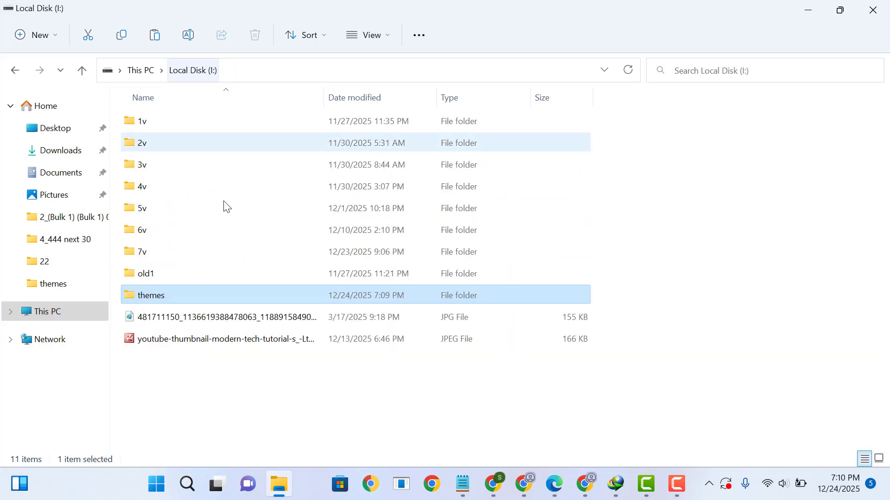
left_click(154, 297)
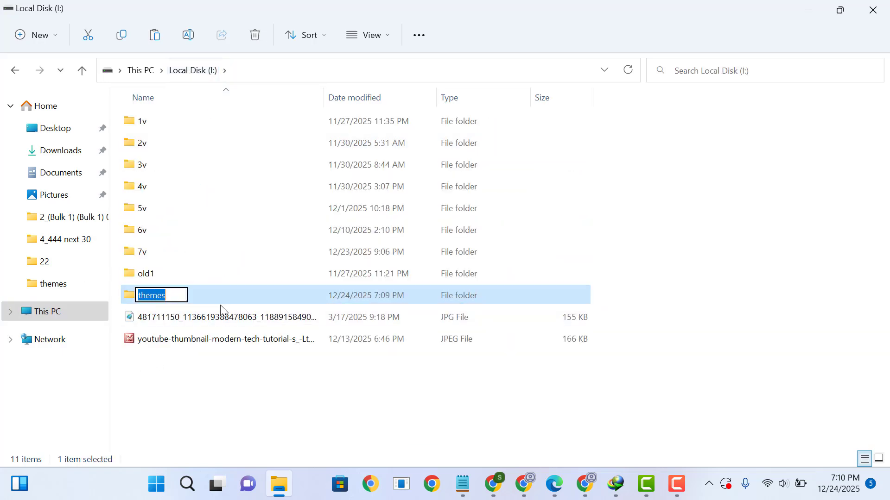
key("Return")
key("Return")
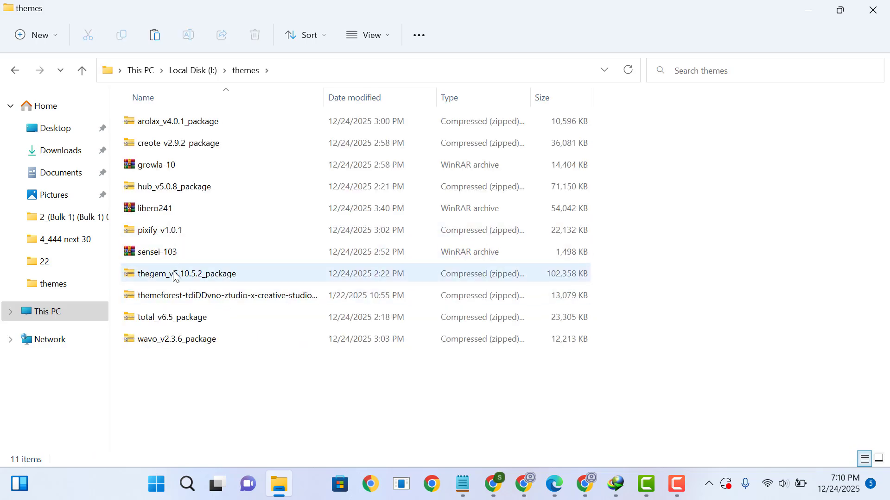
Extract the thegem_v5.10.5.2_package archive with WinRAR into its own thegem_v5.10.5.2_package folder.
left_click(175, 277)
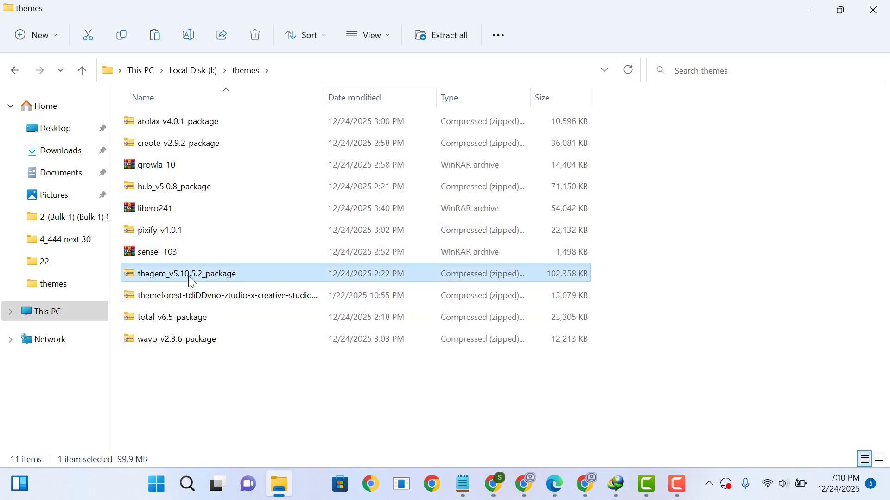
right_click(191, 280)
mouse_move(234, 342)
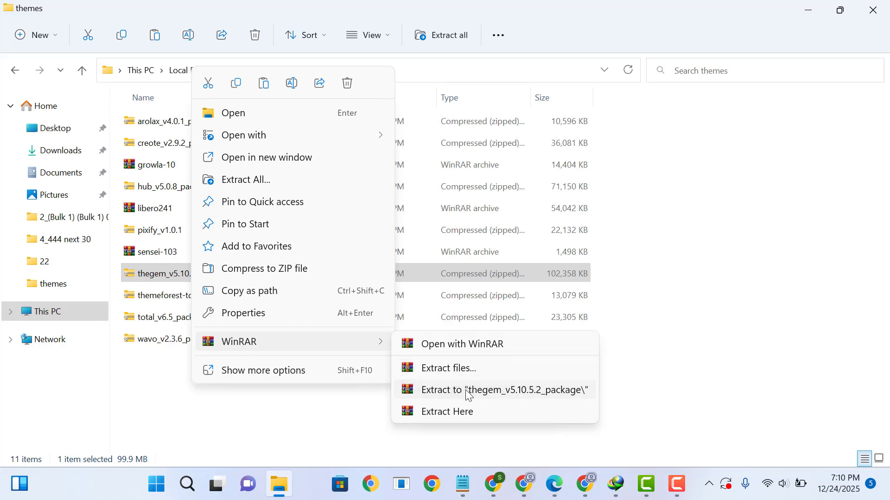
left_click(469, 394)
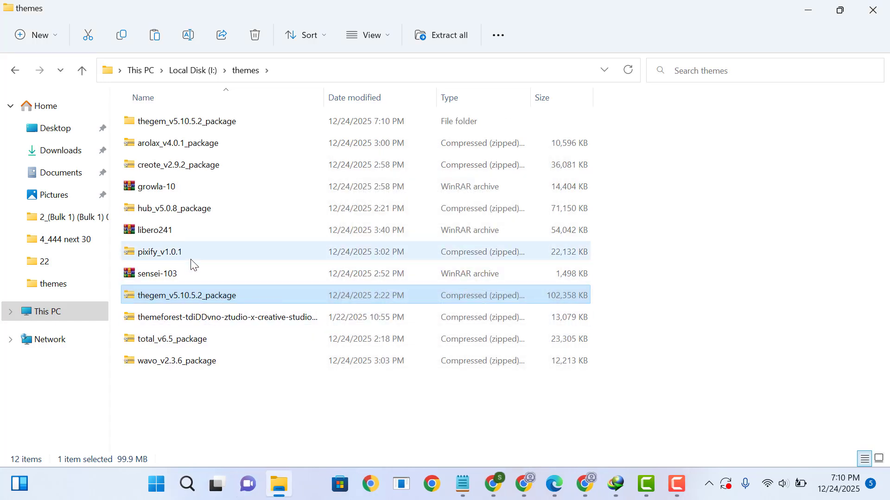
Examine the contents of the extracted thegem_v5.10.5.2_package folder and its Child_Theme subfolder.
double_click(179, 125)
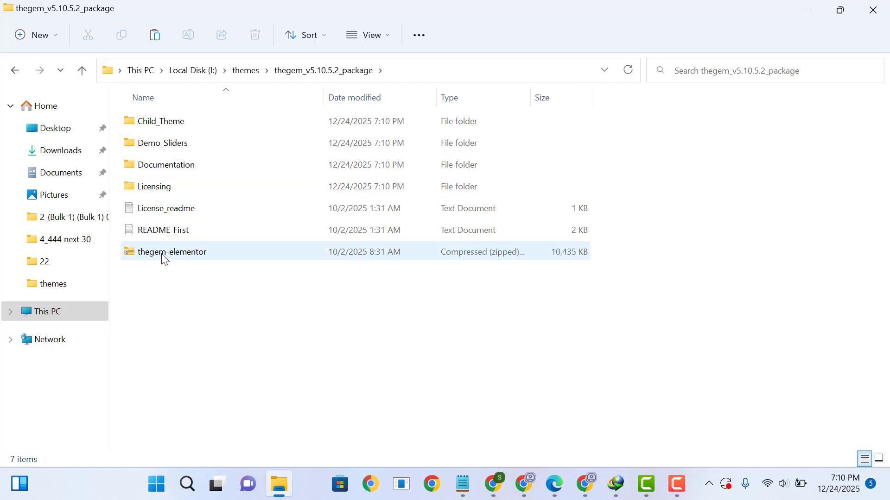
double_click(179, 131)
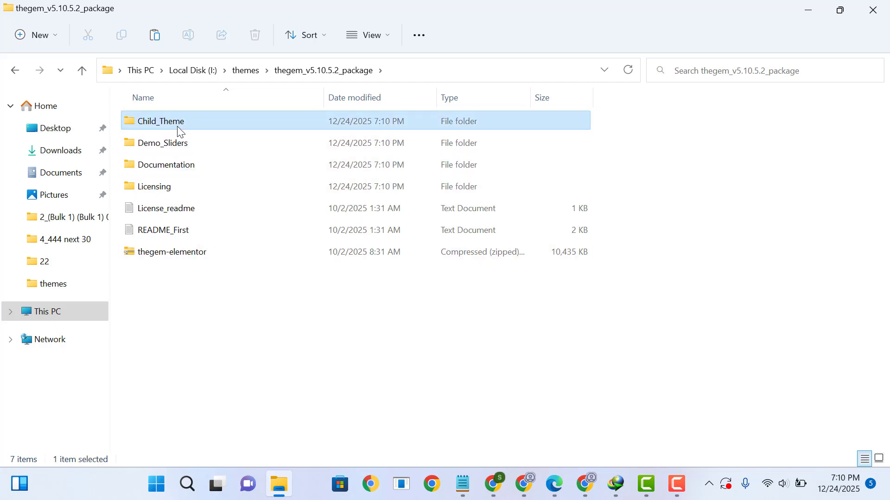
double_click(204, 123)
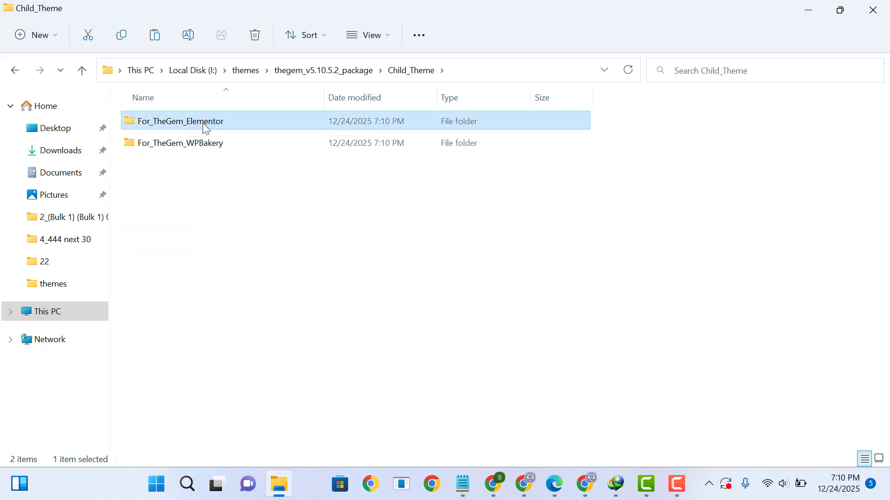
left_click(82, 70)
left_click(83, 70)
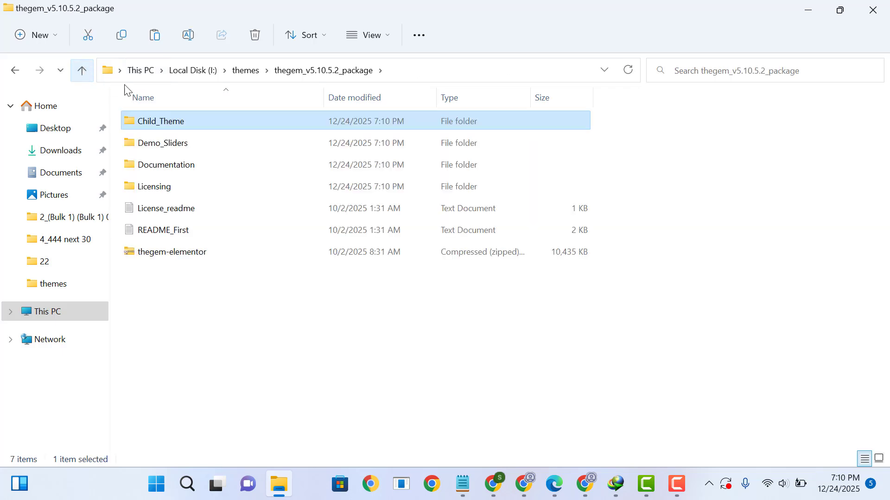
Return to the WordPress page in the browser and start choosing the theme file to upload.
left_click(809, 7)
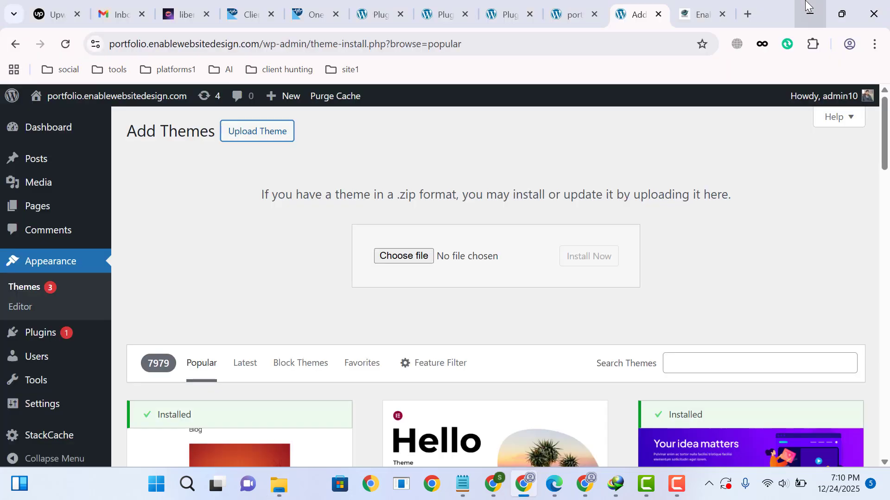
left_click(394, 258)
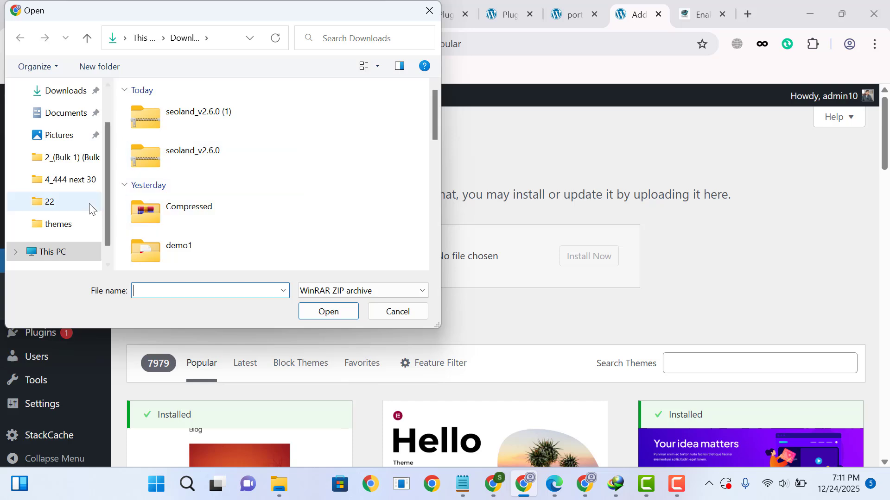
left_click(76, 224)
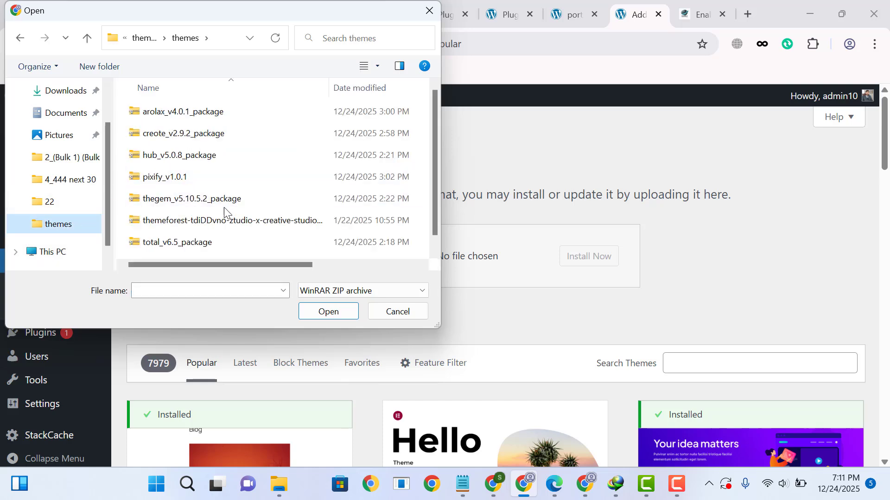
scroll(214, 206, "down", 1)
scroll(215, 211, "up", 1)
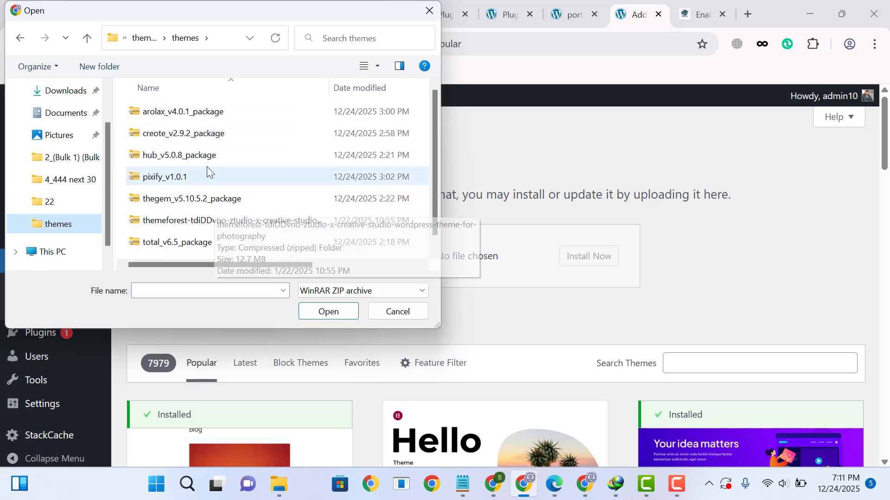
scroll(204, 170, "down", 1)
scroll(181, 157, "up", 1)
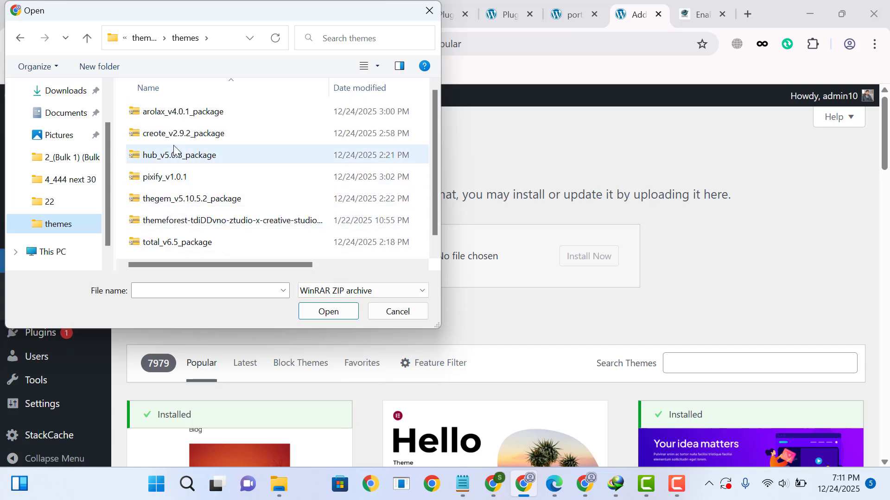
scroll(176, 157, "down", 1)
scroll(171, 199, "up", 1)
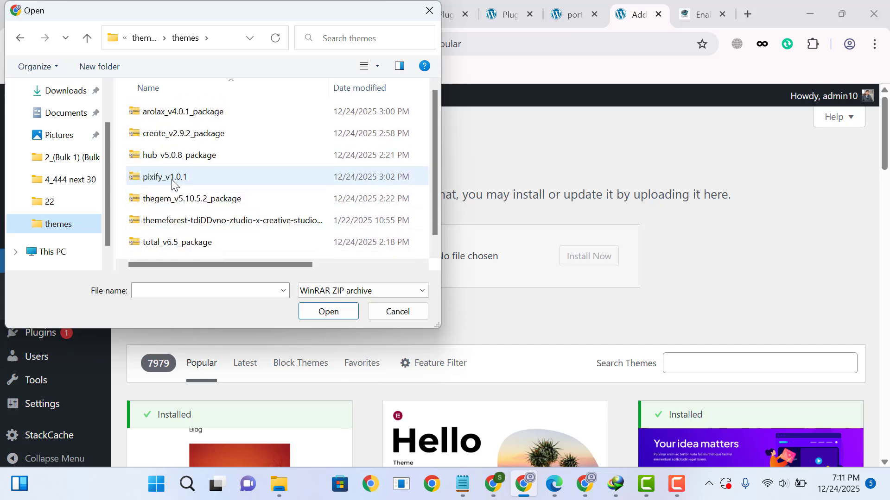
left_click(145, 38)
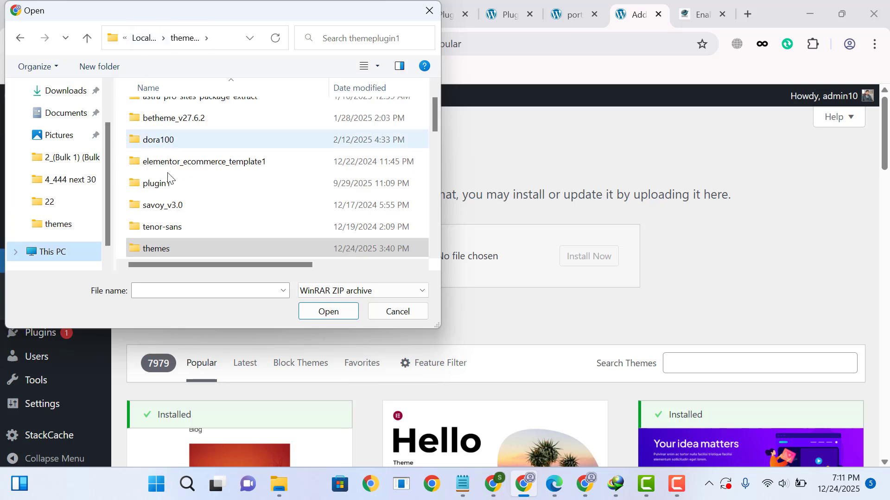
left_click(62, 224)
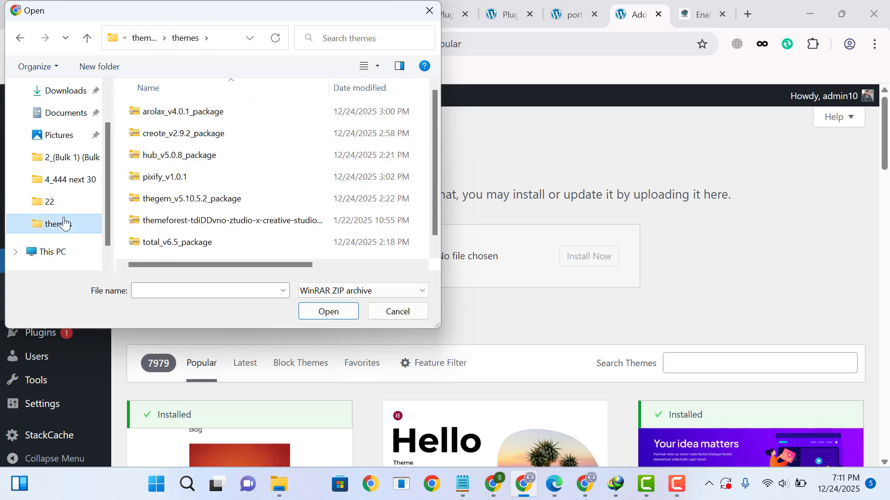
scroll(175, 188, "down", 1)
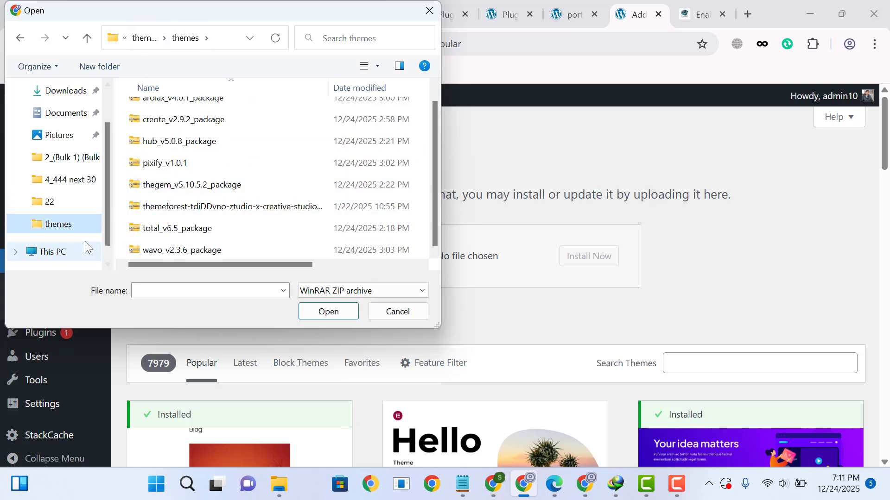
Browse to the extracted thegem_v5.10.5.2_package folder inside the themes folder on Local Disk (I:).
left_click(69, 246)
scroll(205, 192, "down", 5)
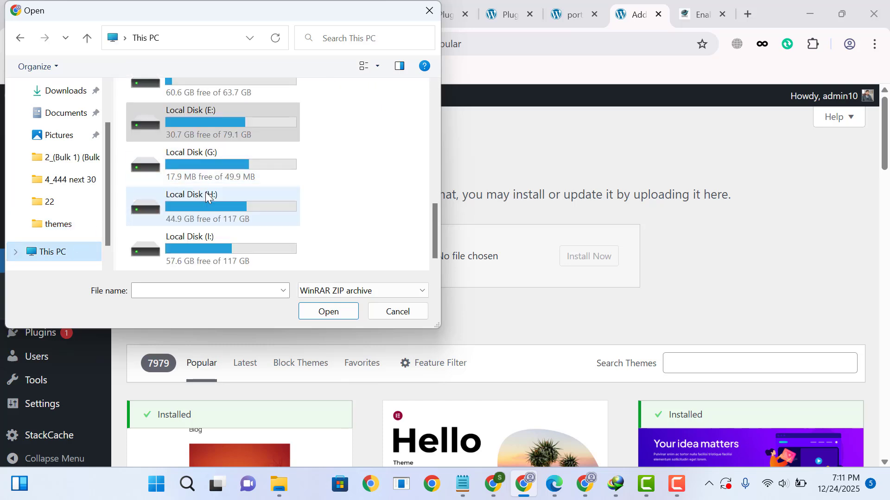
double_click(192, 239)
scroll(165, 225, "down", 1)
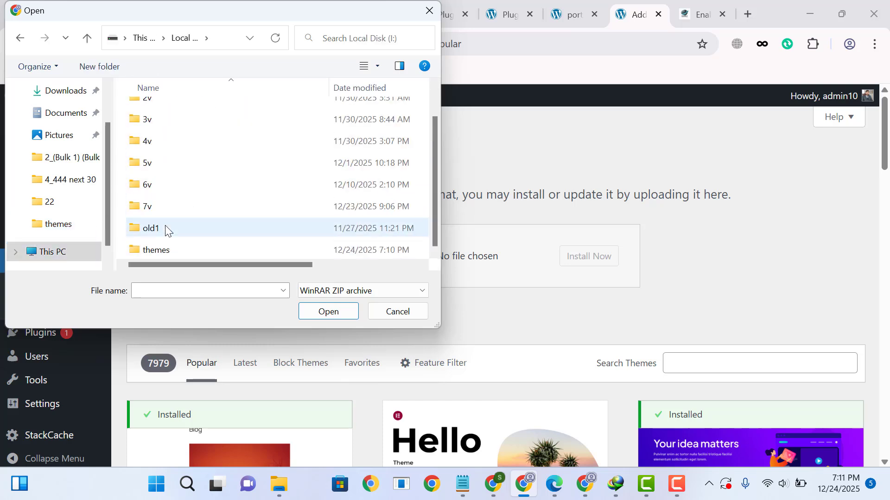
double_click(159, 250)
left_click(188, 120)
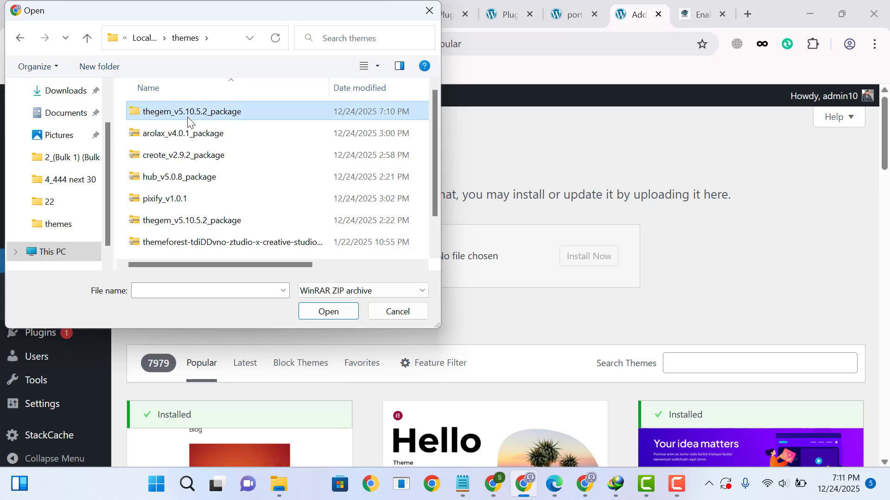
double_click(187, 120)
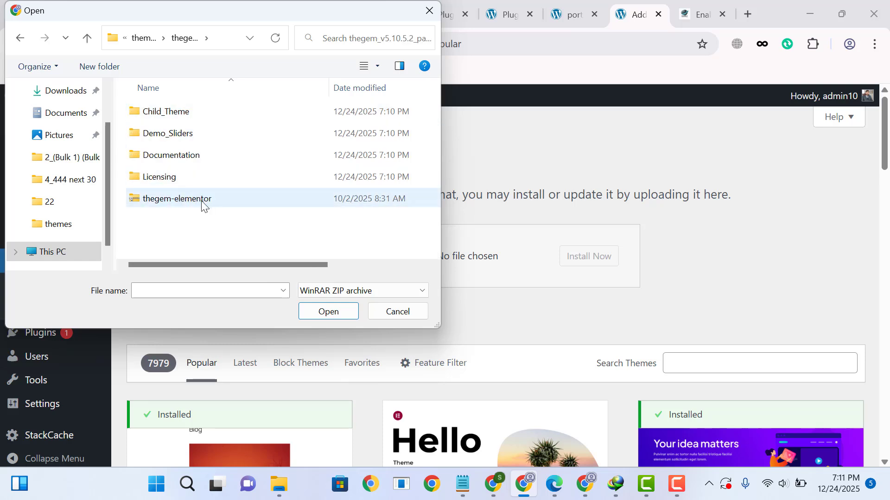
Extract the thegem-elementor archive with WinRAR into its own thegem-elementor folder.
left_click(184, 203)
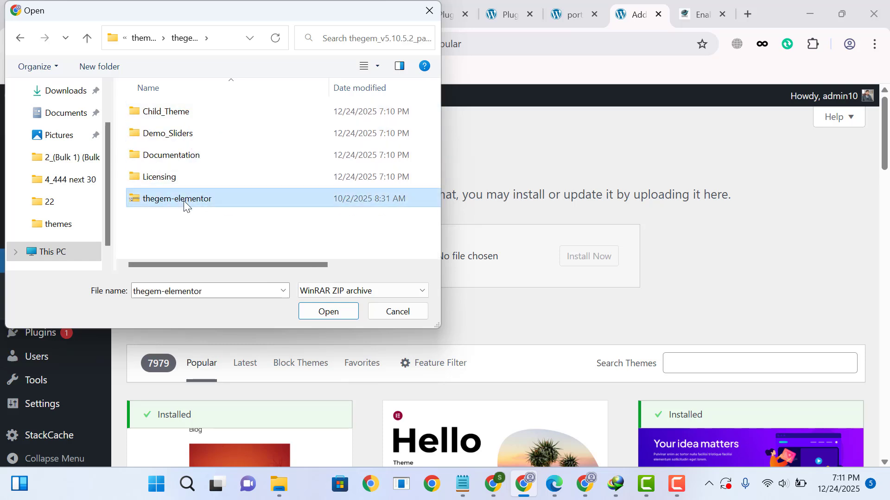
right_click(184, 203)
mouse_move(325, 222)
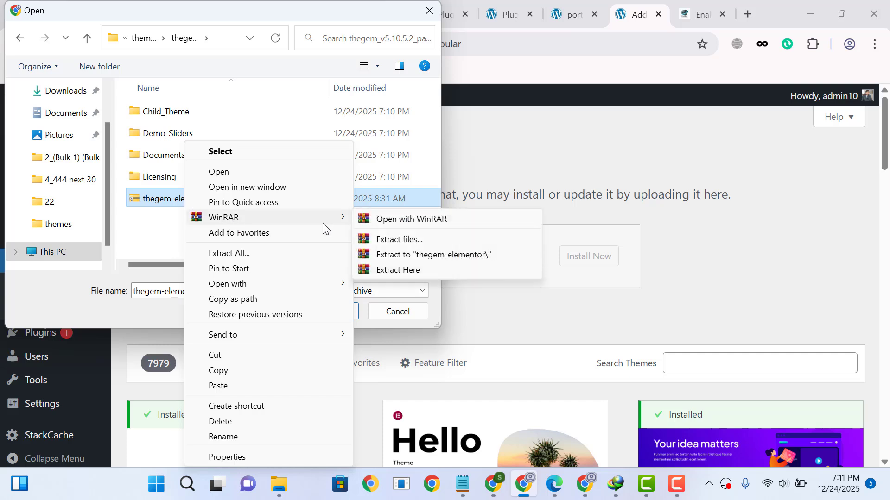
left_click(392, 259)
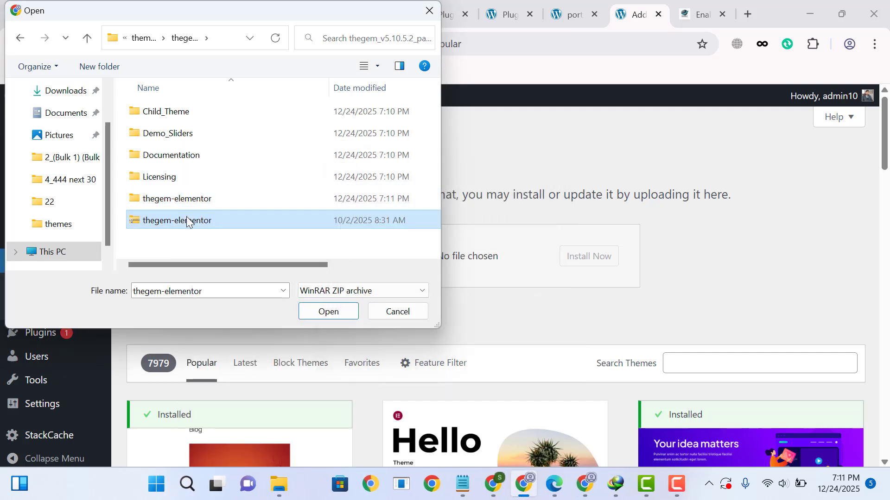
Inspect the files inside the extracted thegem-elementor folder and return to the package folder.
left_click(186, 200)
double_click(185, 201)
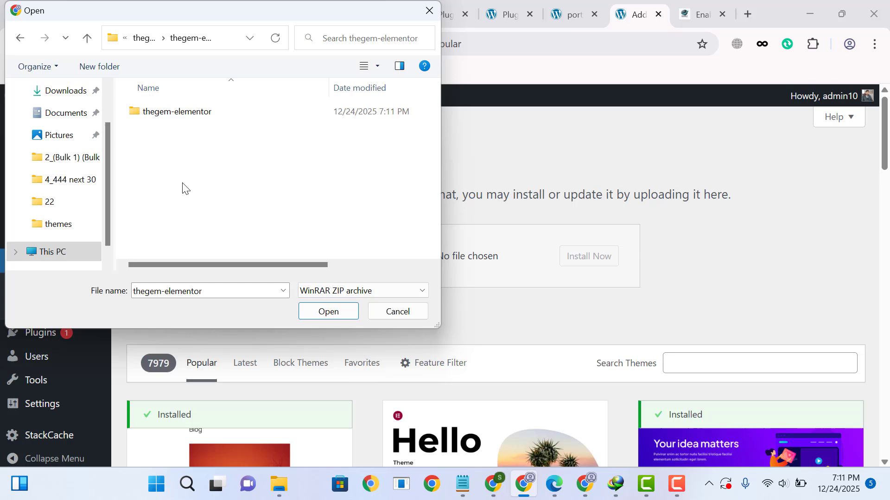
double_click(175, 116)
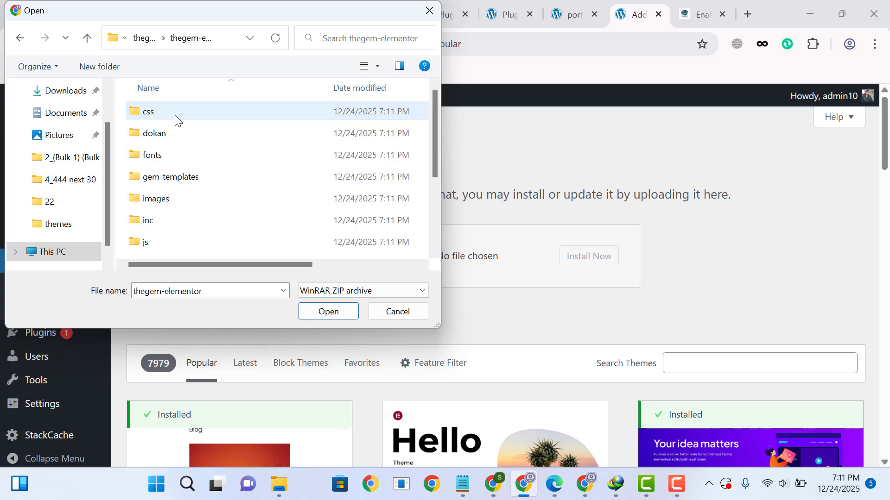
left_click(90, 38)
left_click(90, 38)
Choose the thegem-elementor zip file for upload and install it as a theme.
left_click(159, 227)
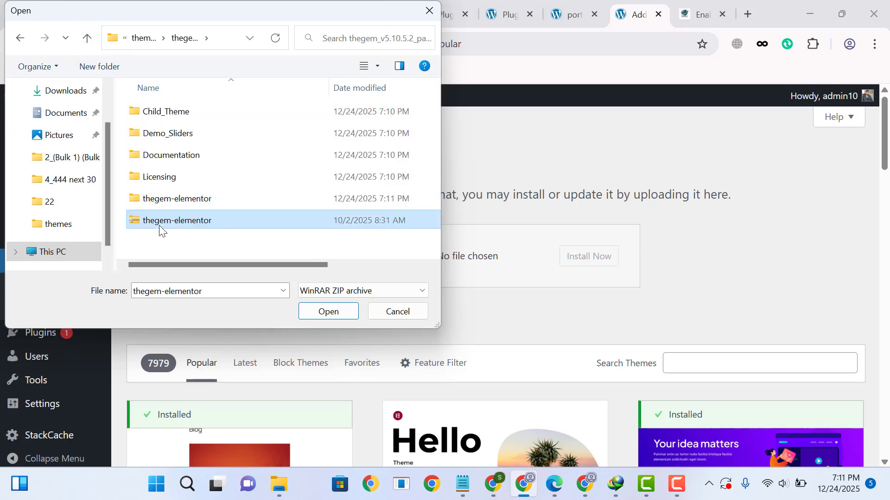
double_click(160, 228)
left_click(587, 257)
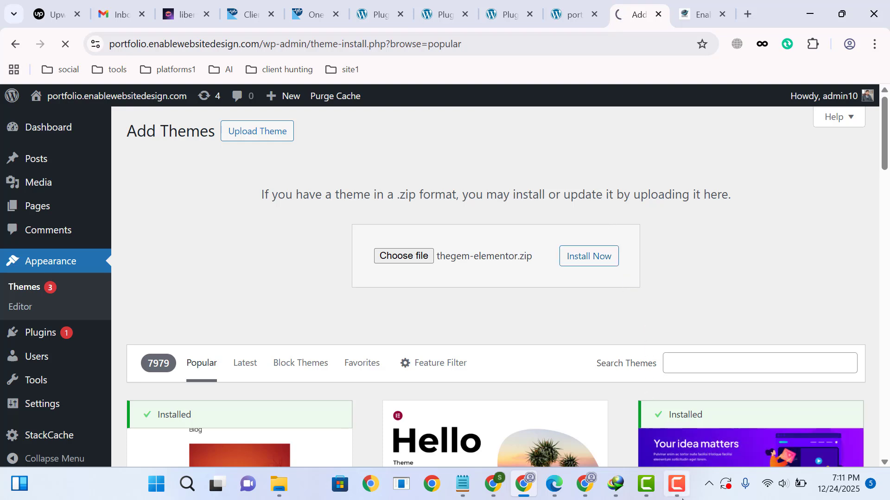
left_click(677, 484)
left_click(841, 430)
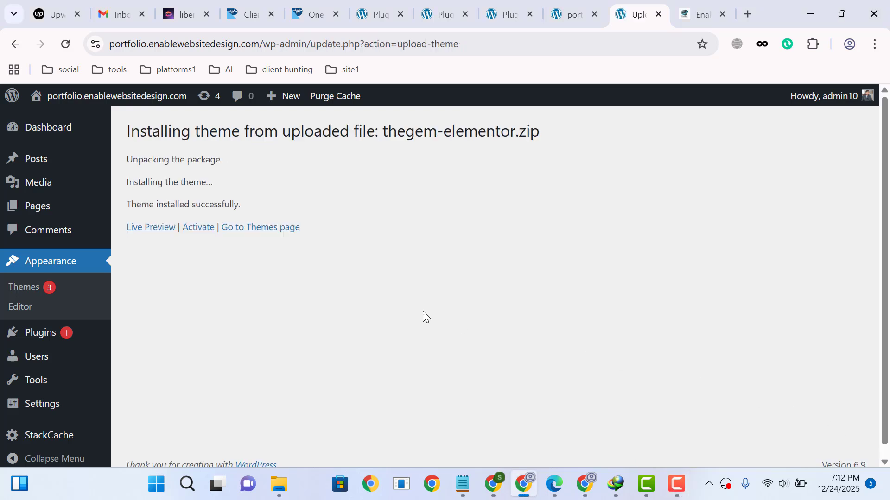
Activate the uploaded TheGem theme and begin installing its required and recommended plugins.
left_click(200, 228)
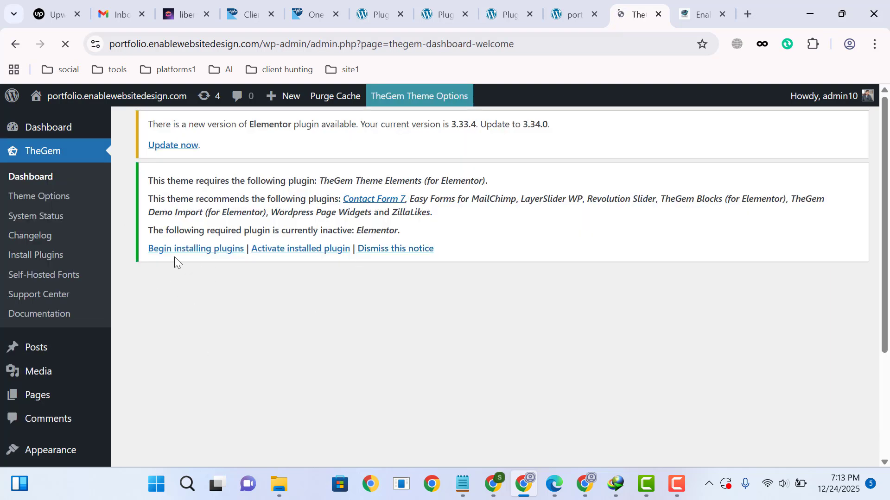
left_click(193, 253)
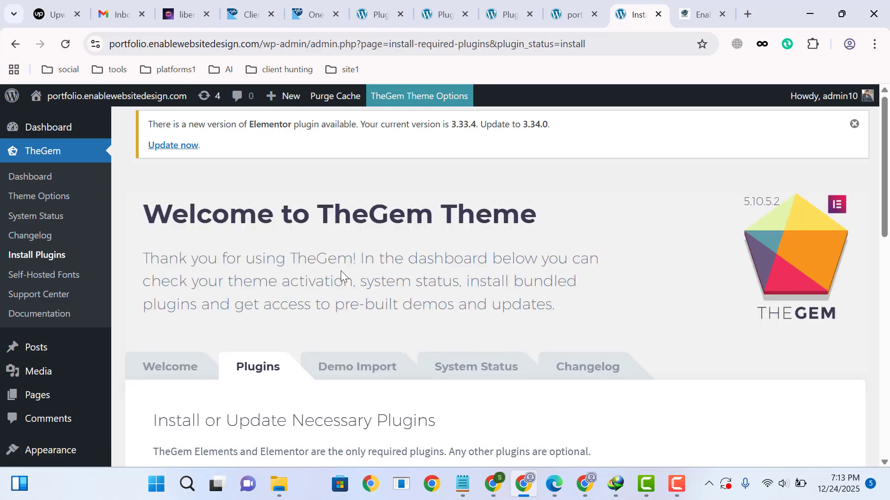
Select every plugin in the To Install list and bulk-install them all.
scroll(340, 271, "down", 7)
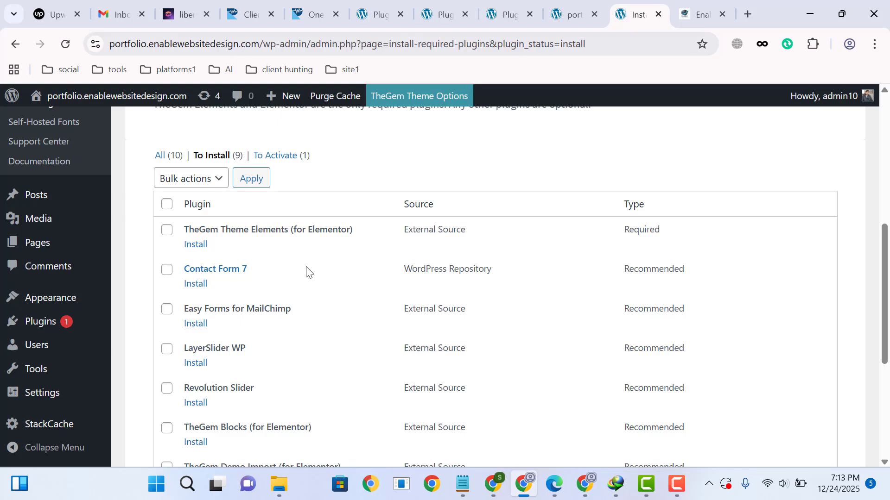
scroll(306, 272, "down", 5)
scroll(306, 271, "up", 3)
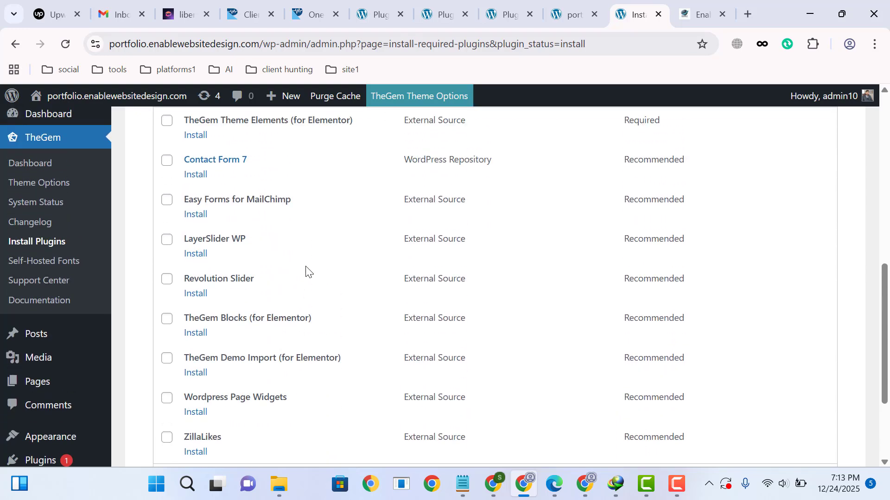
scroll(306, 272, "up", 4)
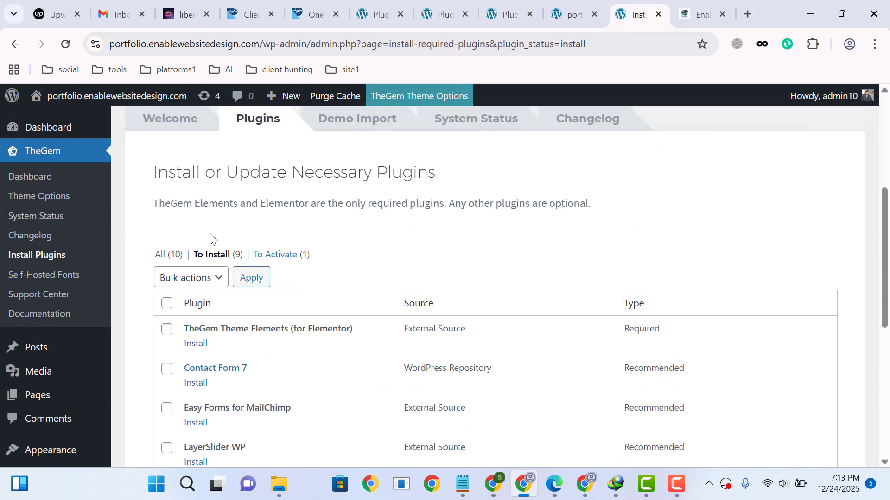
left_click(166, 303)
left_click(182, 280)
left_click(184, 315)
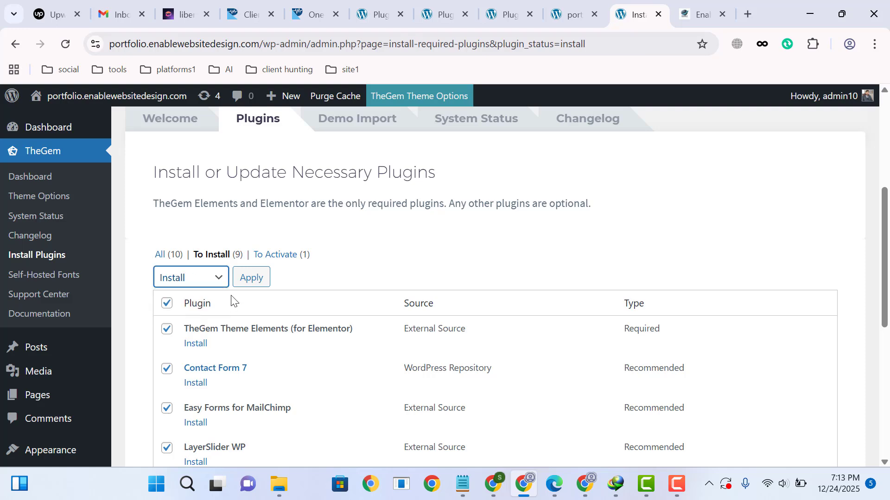
left_click(262, 284)
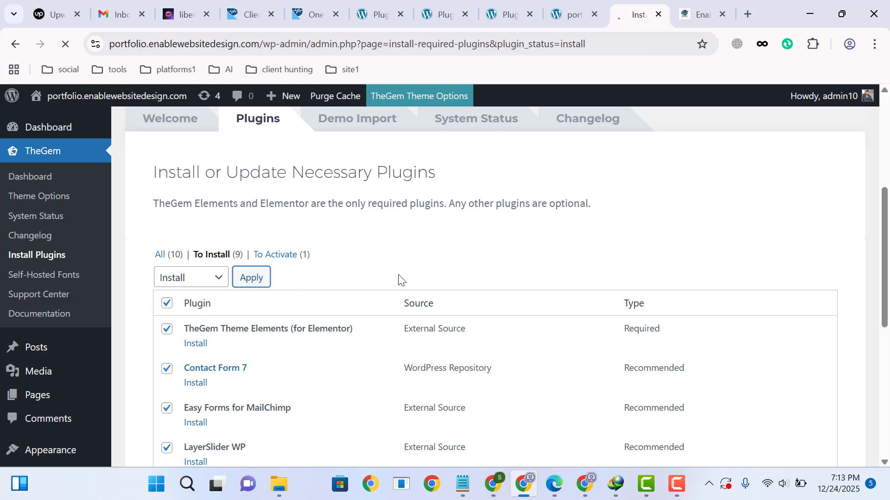
scroll(399, 275, "down", 4)
scroll(399, 275, "up", 3)
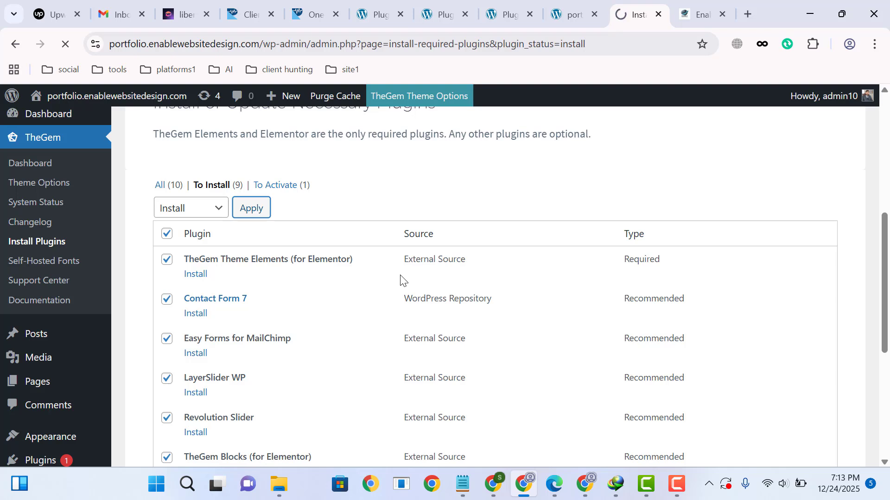
Inspect the Demo_Sliders and thegem-elementor folders in File Explorer, go up to the themes folder, and return to the browser.
left_click(292, 487)
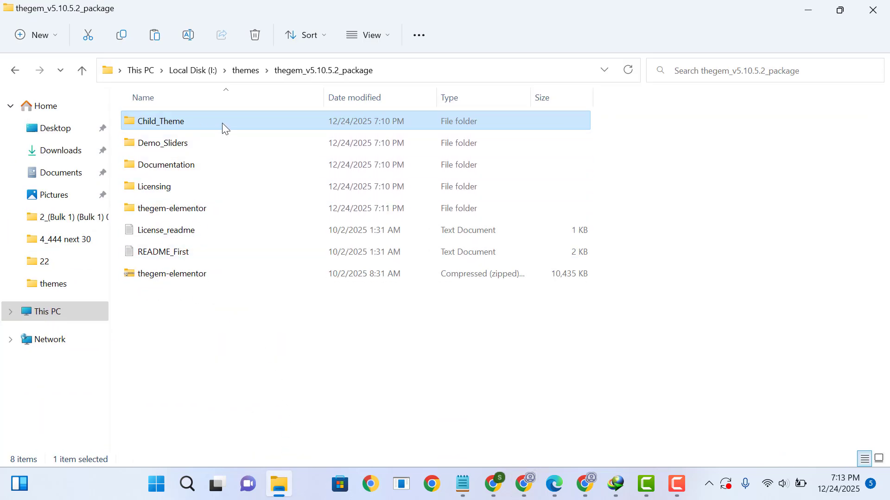
double_click(185, 142)
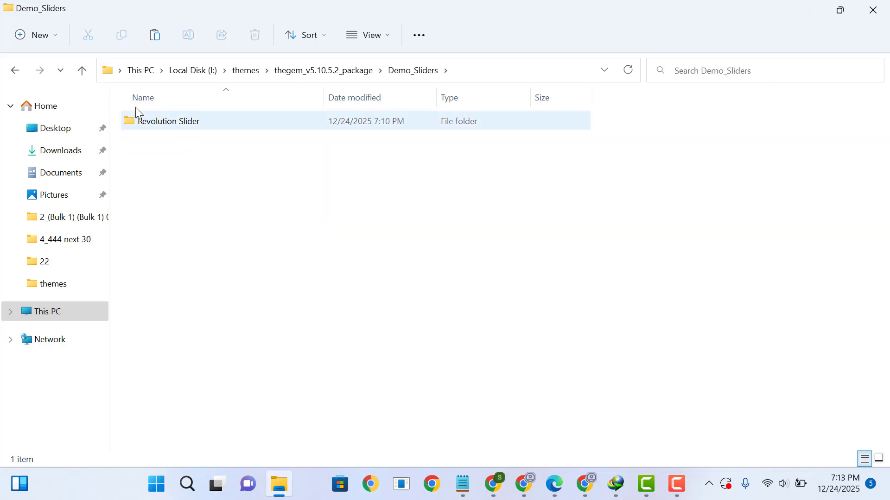
left_click(83, 73)
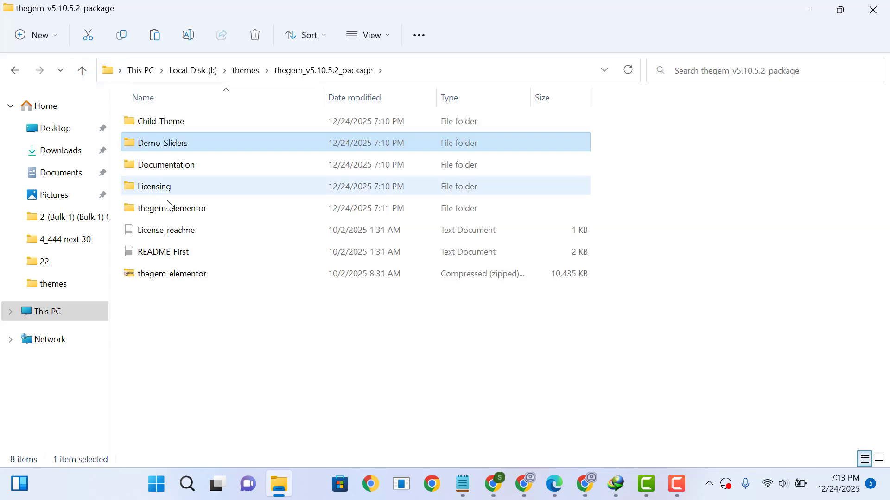
double_click(191, 207)
left_click(82, 71)
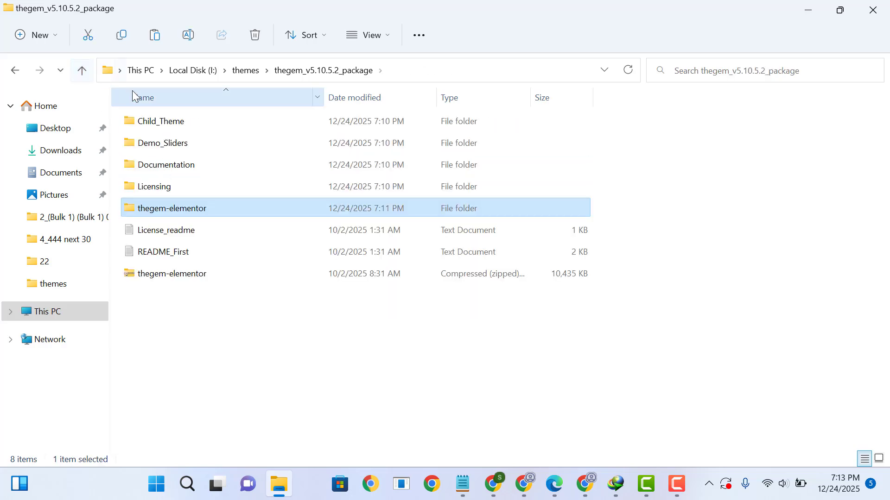
left_click(83, 76)
double_click(228, 125)
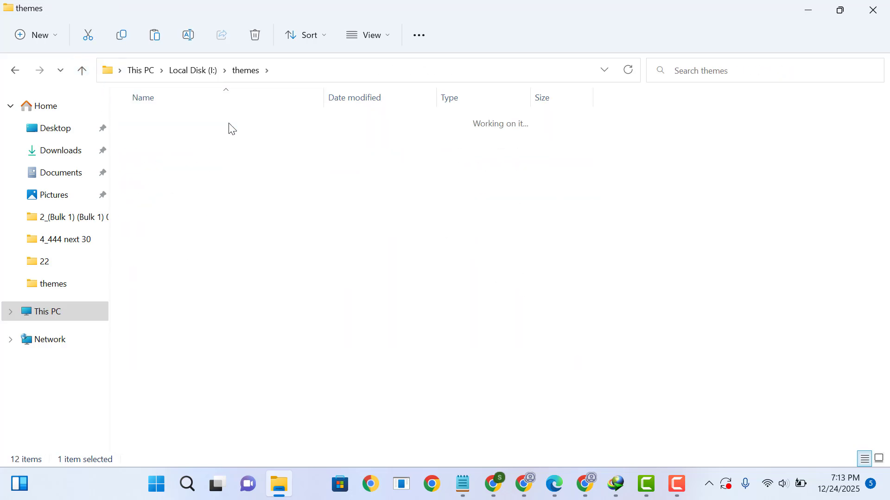
left_click(811, 8)
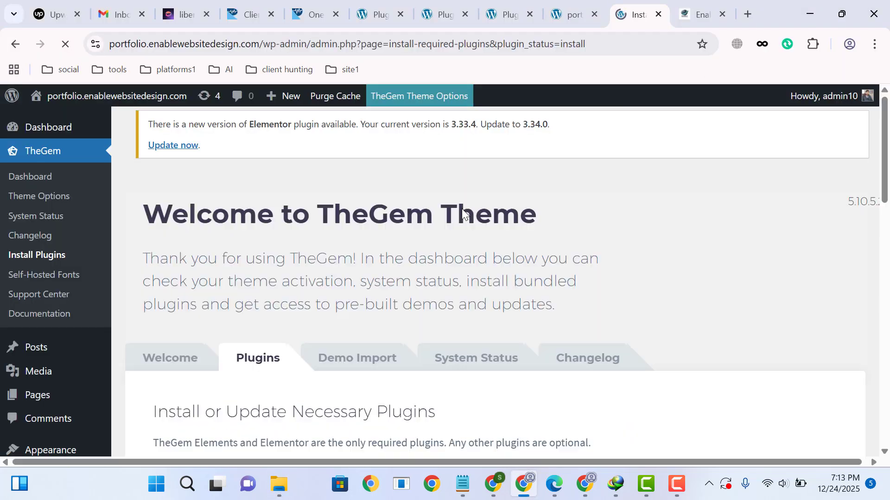
Return to the required plugins installer and activate the Elementor plugin.
scroll(462, 209, "down", 8)
scroll(458, 214, "down", 9)
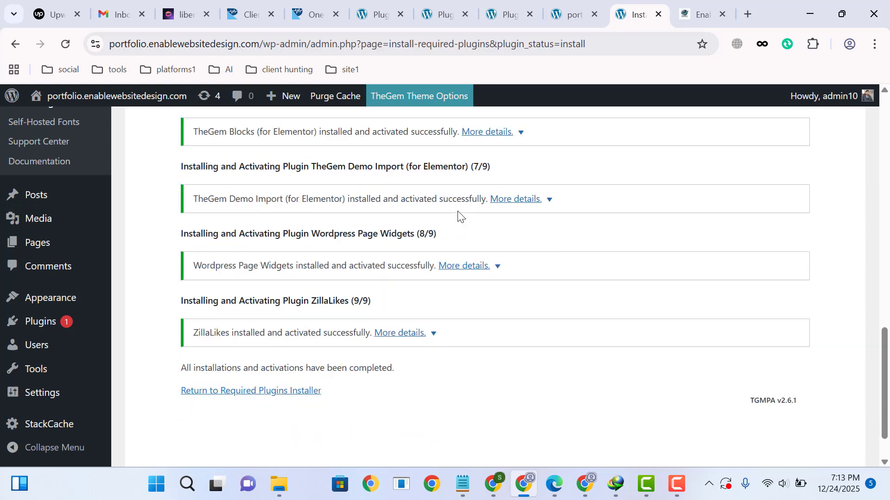
left_click(307, 339)
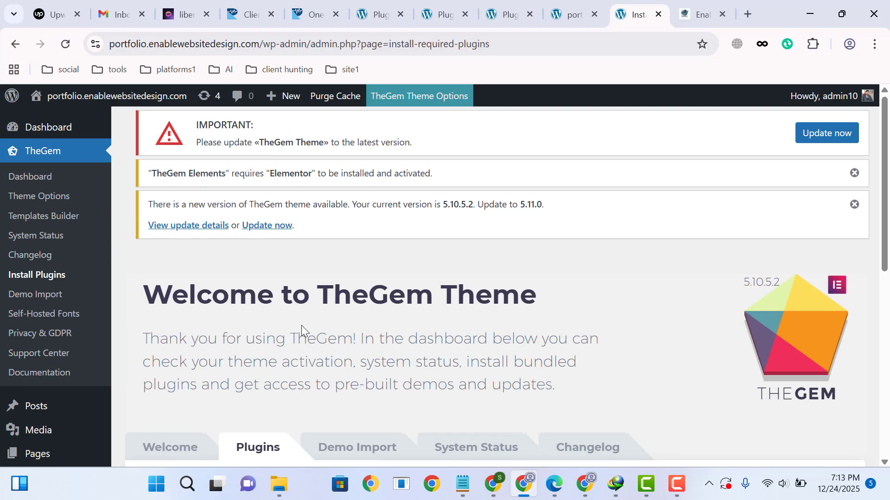
scroll(301, 325, "down", 8)
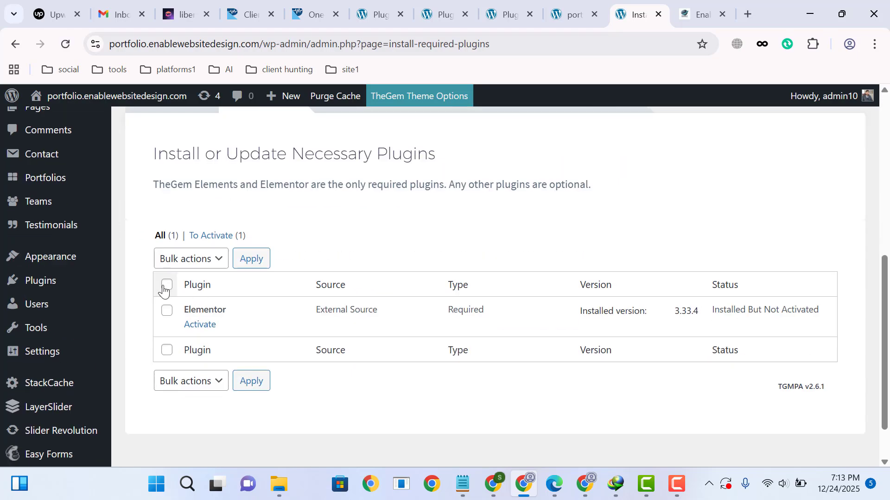
left_click(194, 325)
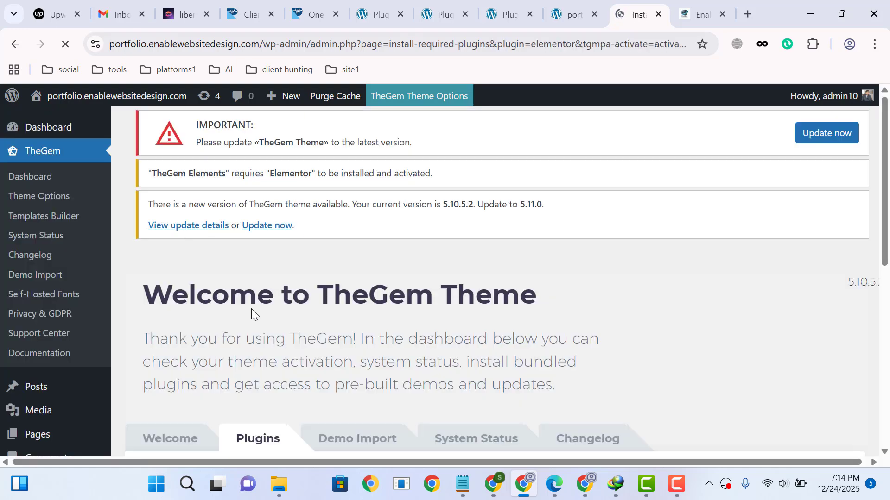
Open the site's installed plugins list and activate Elementor Pro.
scroll(237, 249, "down", 6)
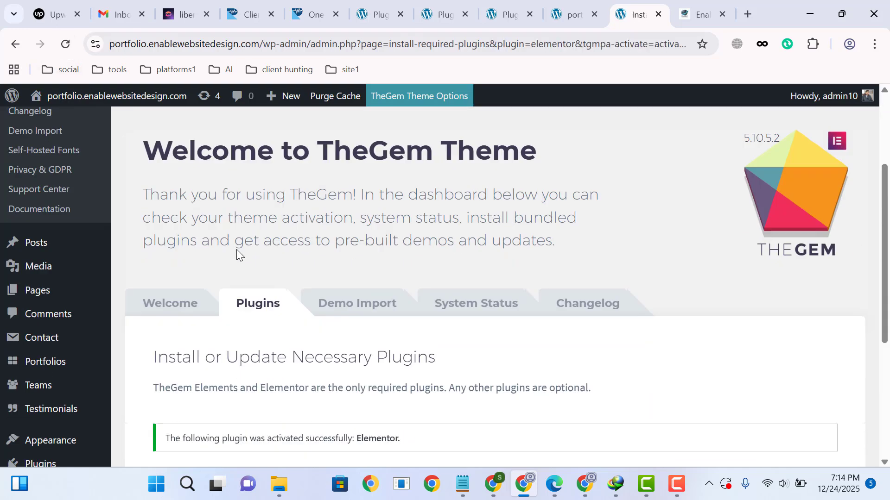
scroll(232, 278, "down", 3)
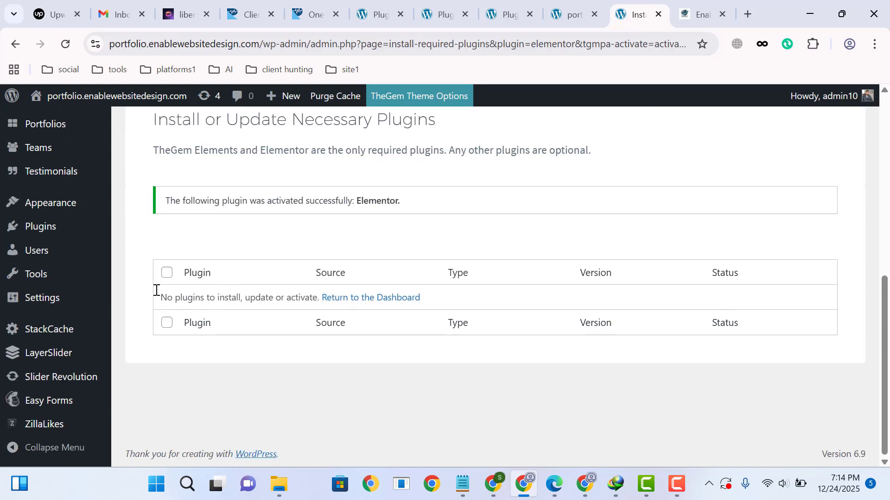
left_click(74, 227)
scroll(333, 269, "up", 4)
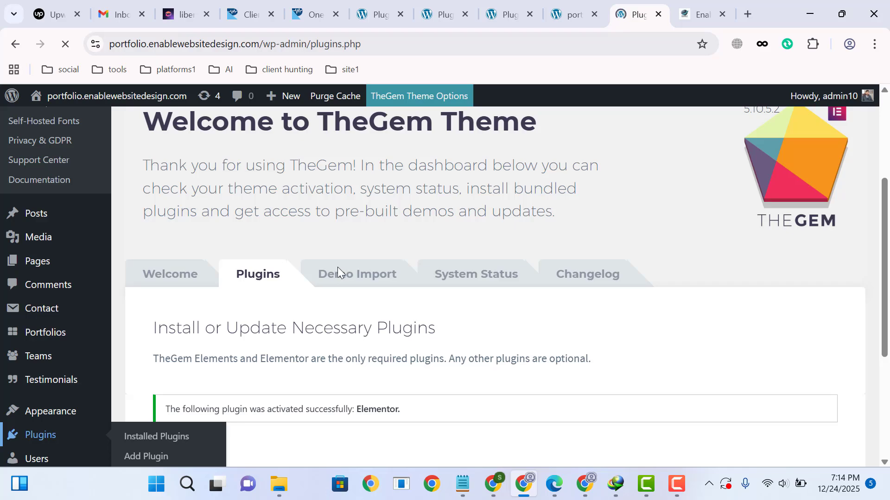
scroll(523, 204, "down", 10)
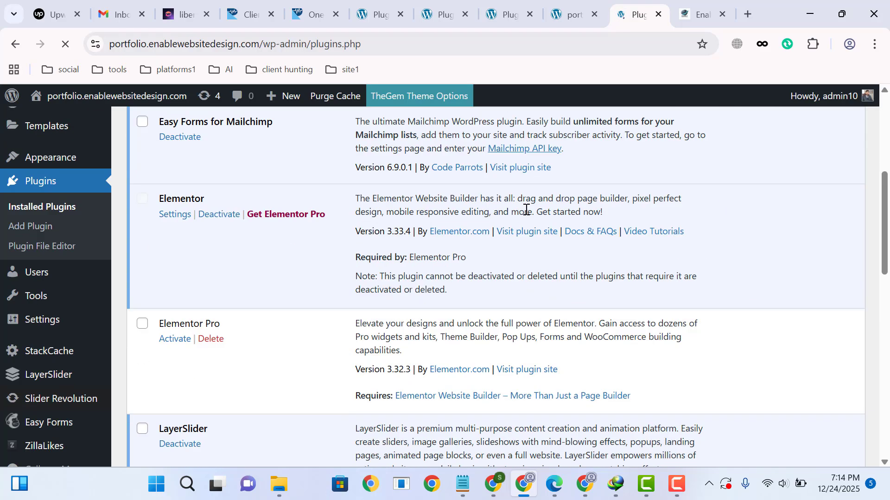
scroll(523, 208, "up", 2)
scroll(311, 277, "up", 4)
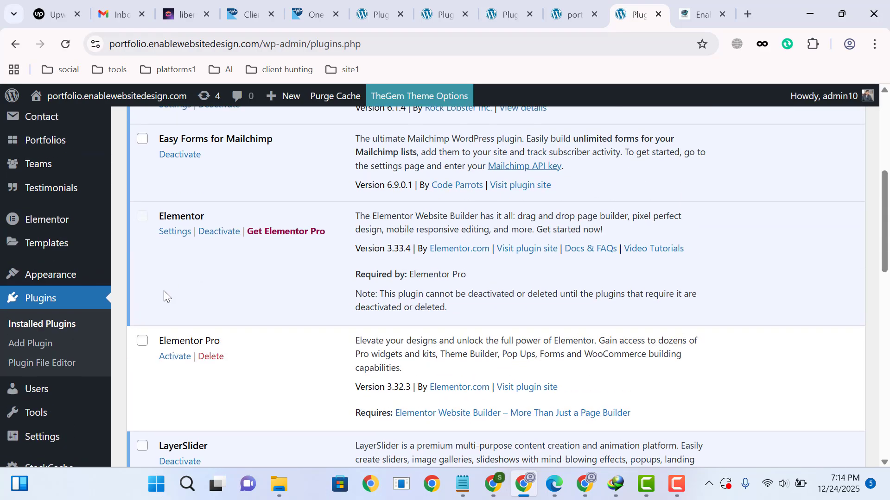
left_click(176, 357)
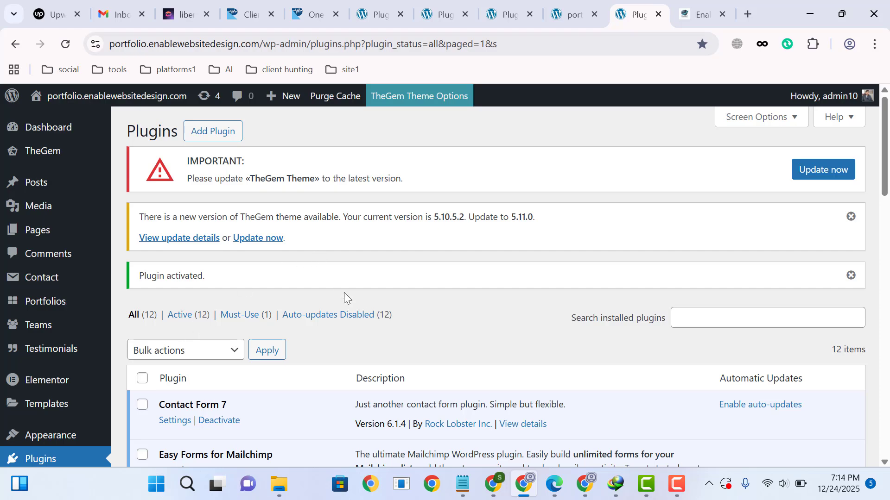
Review the installed plugins and open TheGem's Demo Import page.
scroll(343, 292, "down", 15)
scroll(344, 292, "down", 5)
scroll(334, 293, "up", 15)
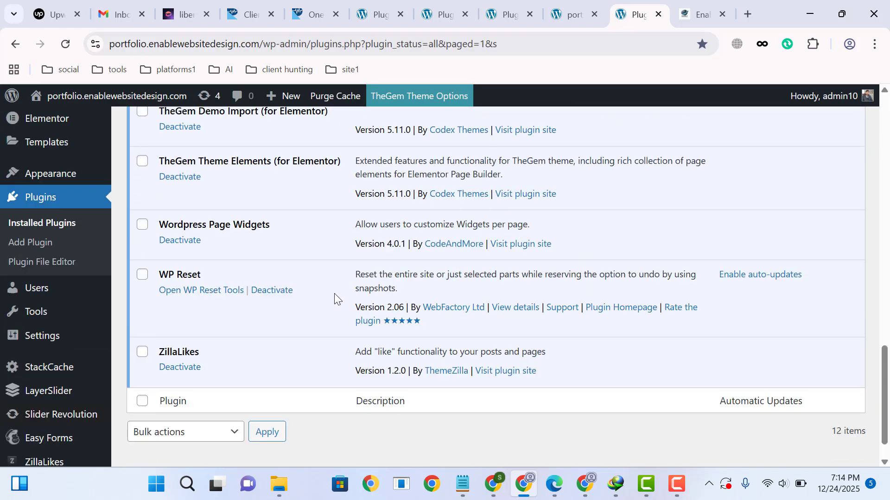
mouse_move(16, 163)
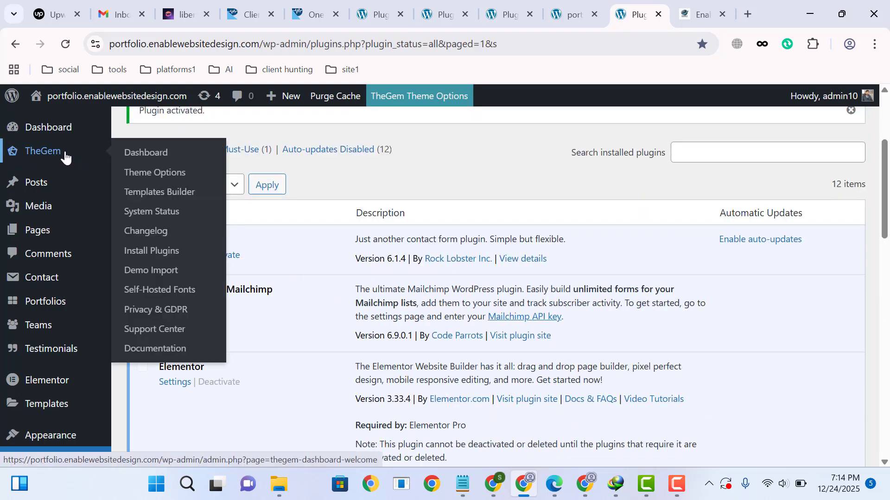
left_click(149, 273)
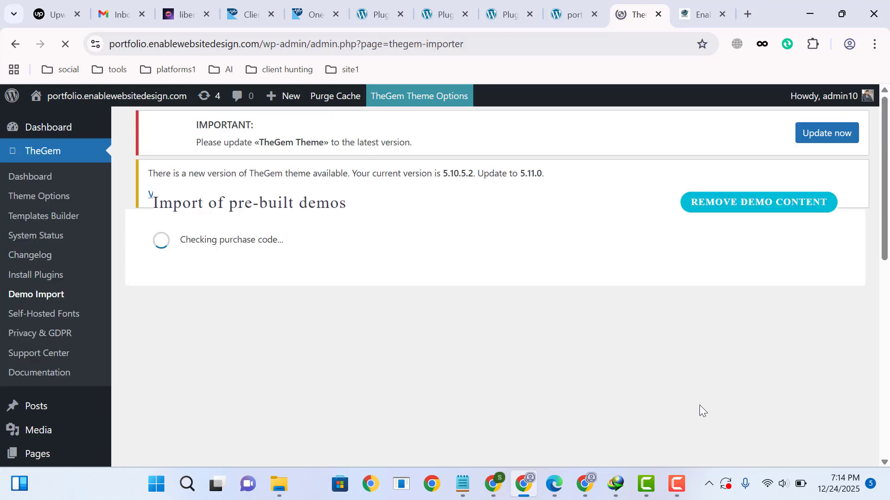
Browse the pre-built demo websites offered for import, from Building Construction through the construction and portfolio designs.
scroll(661, 357, "down", 3)
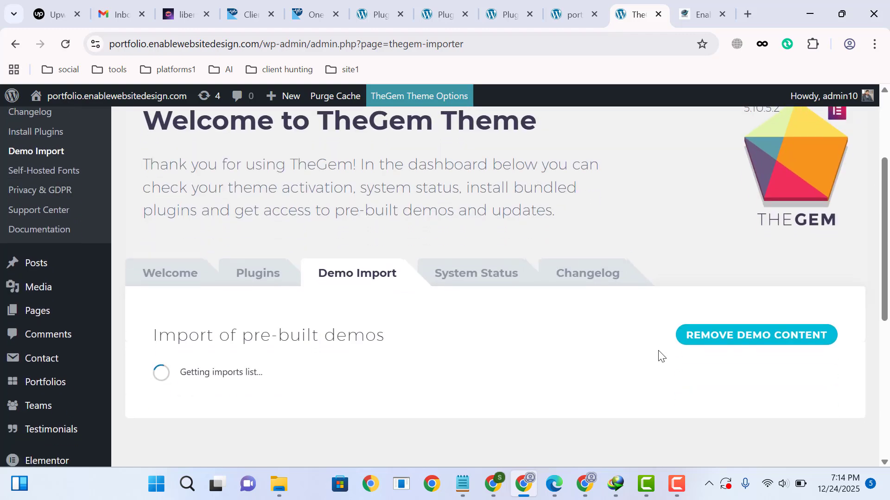
scroll(660, 356, "down", 3)
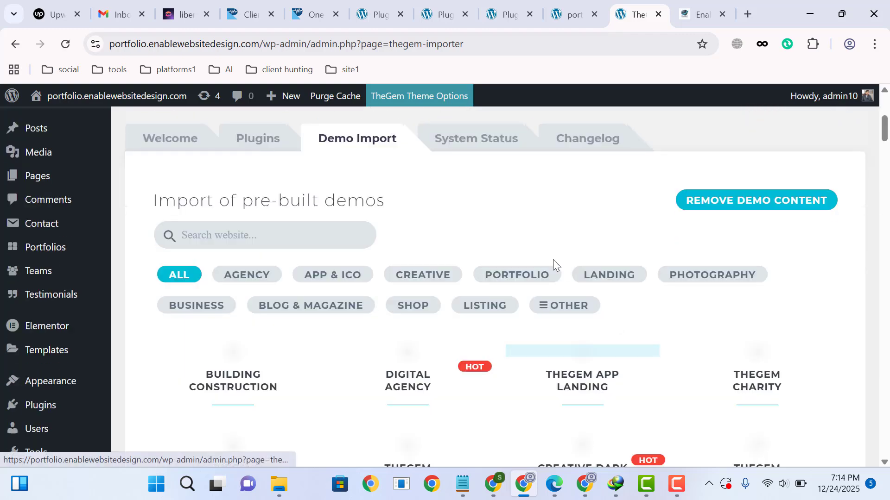
scroll(552, 260, "down", 6)
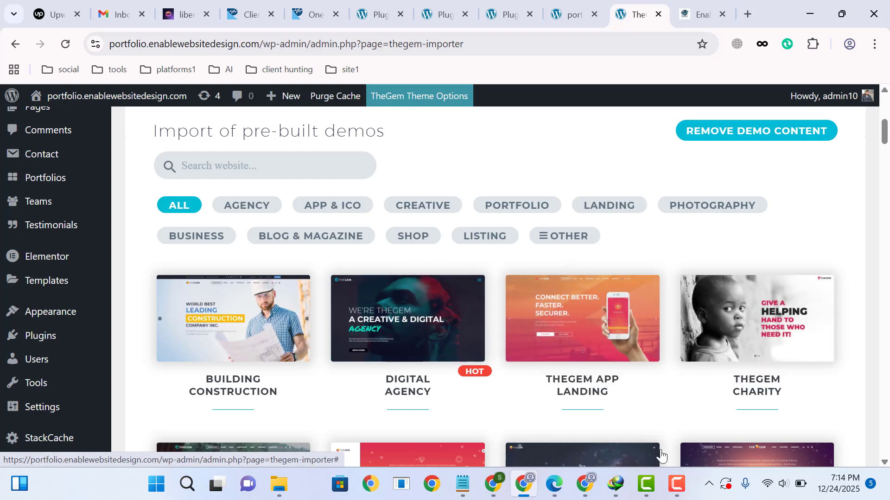
left_click(677, 484)
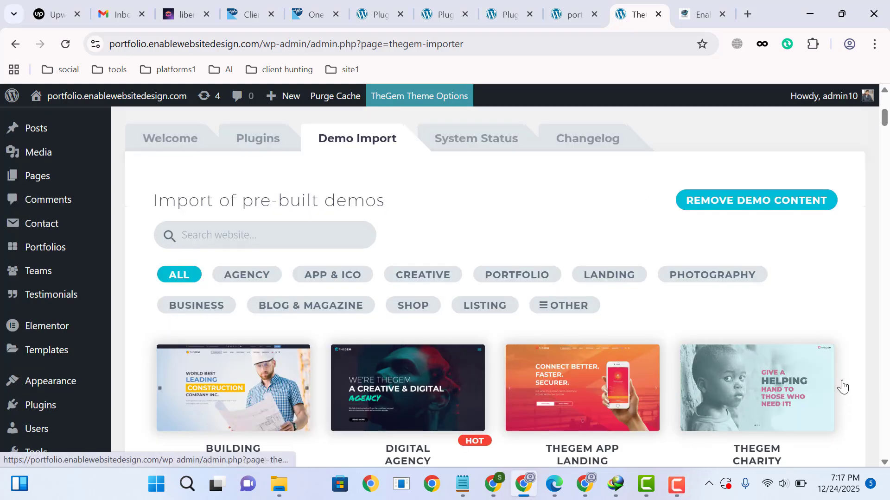
scroll(844, 322, "down", 5)
scroll(849, 306, "up", 3)
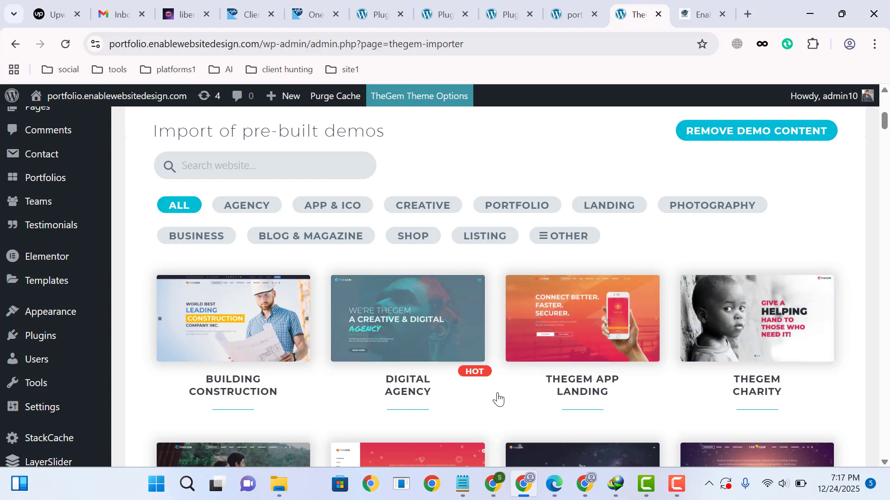
scroll(505, 397, "down", 2)
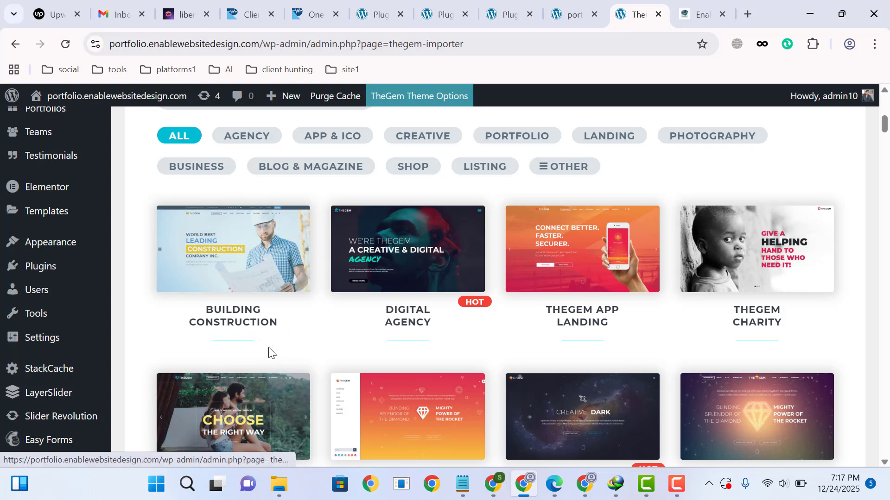
scroll(728, 412, "down", 5)
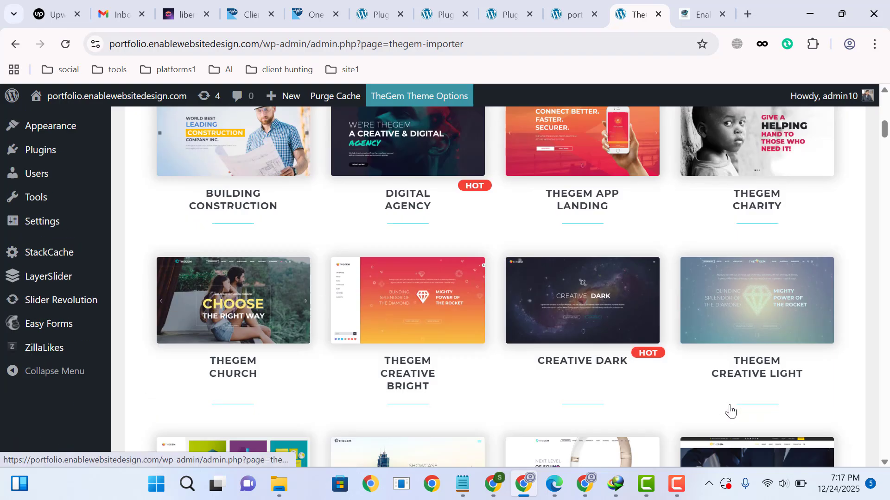
scroll(827, 306, "down", 3)
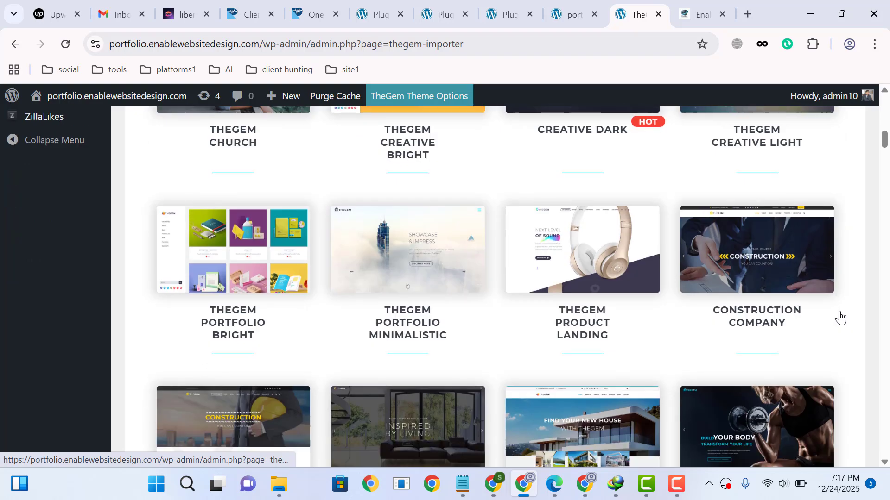
Look further through the pre-built demo websites and open the Real Estate demo's installation options.
scroll(726, 404, "down", 5)
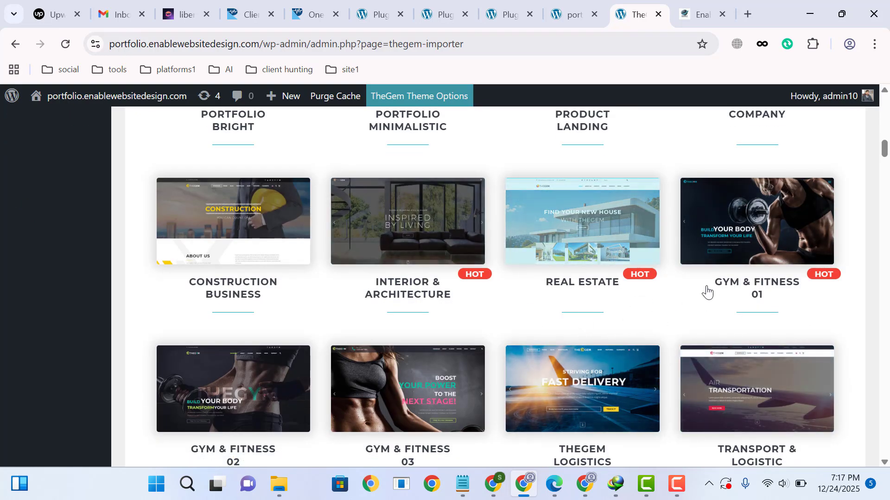
scroll(866, 344, "down", 1)
scroll(867, 346, "up", 1)
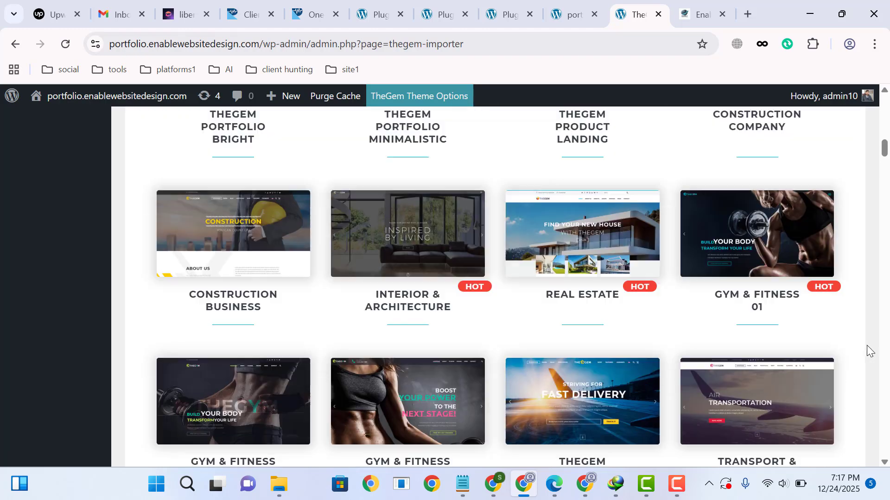
scroll(866, 346, "up", 1)
left_click(635, 324)
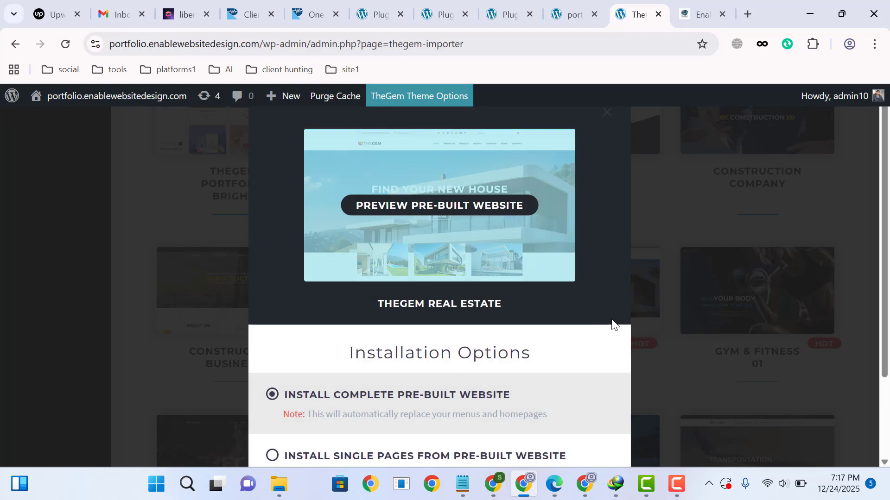
Install the complete Real Estate pre-built website, importing its theme options, Revolution sliders and demo media.
scroll(525, 323, "down", 2)
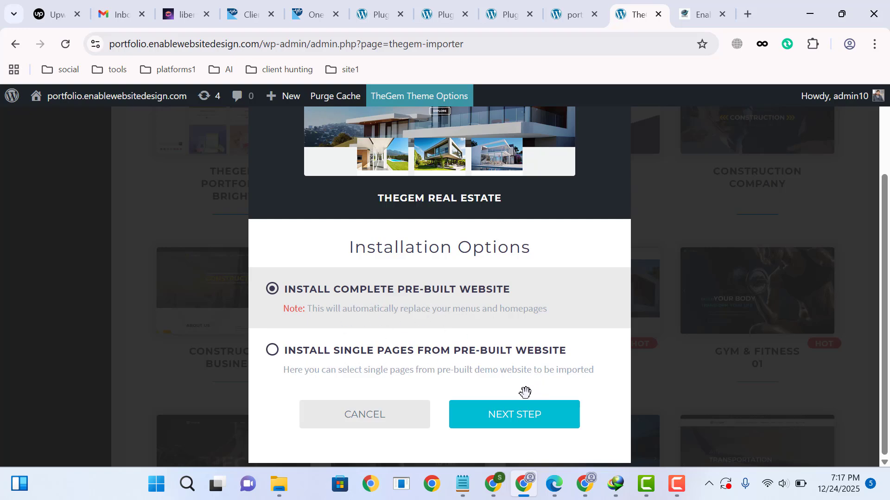
left_click(522, 416)
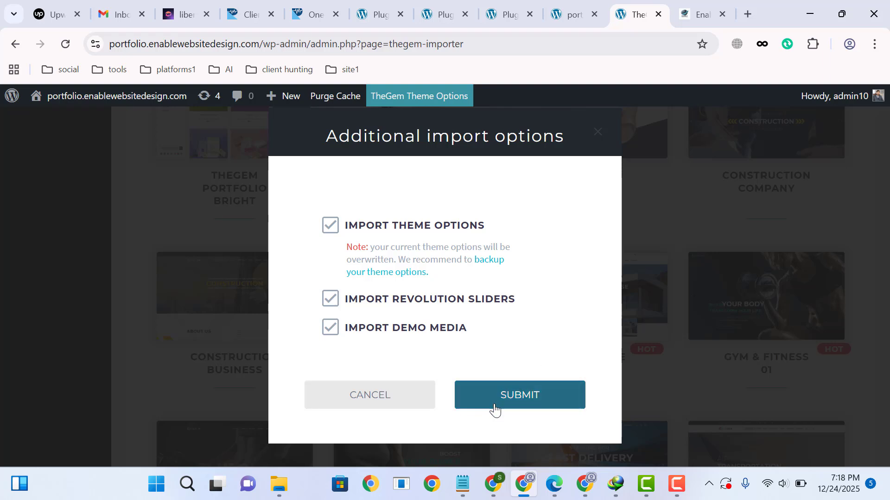
left_click(523, 407)
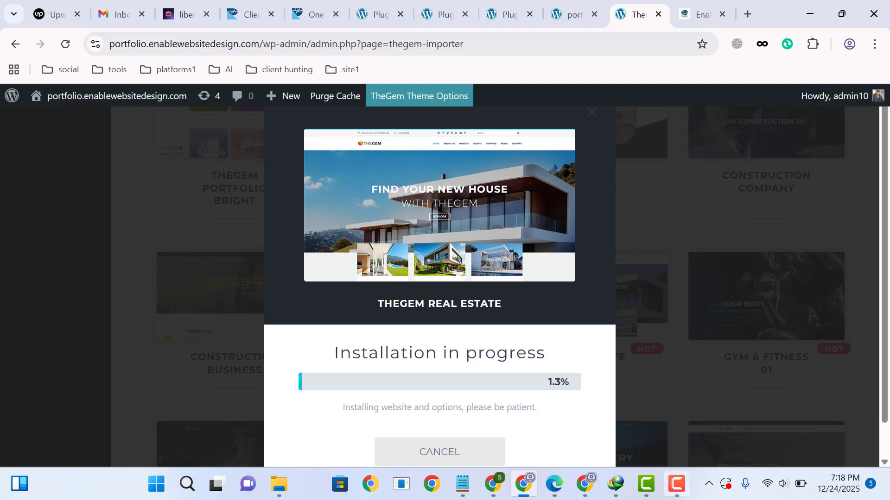
left_click(684, 489)
left_click(830, 435)
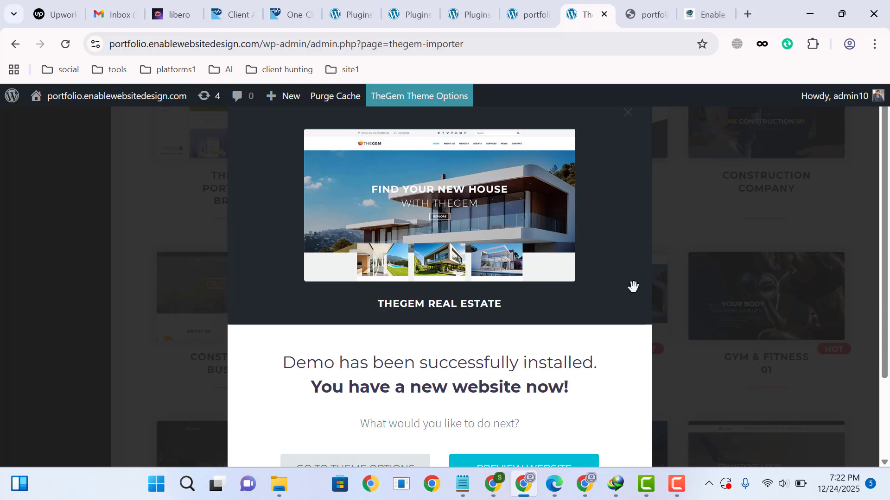
Preview the imported website and look through its homepage, including the header and hero section.
scroll(623, 292, "down", 2)
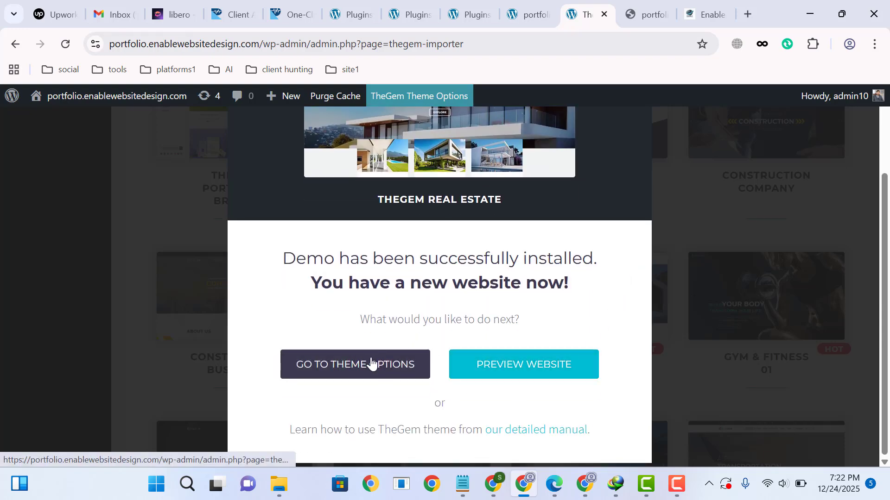
left_click(523, 370)
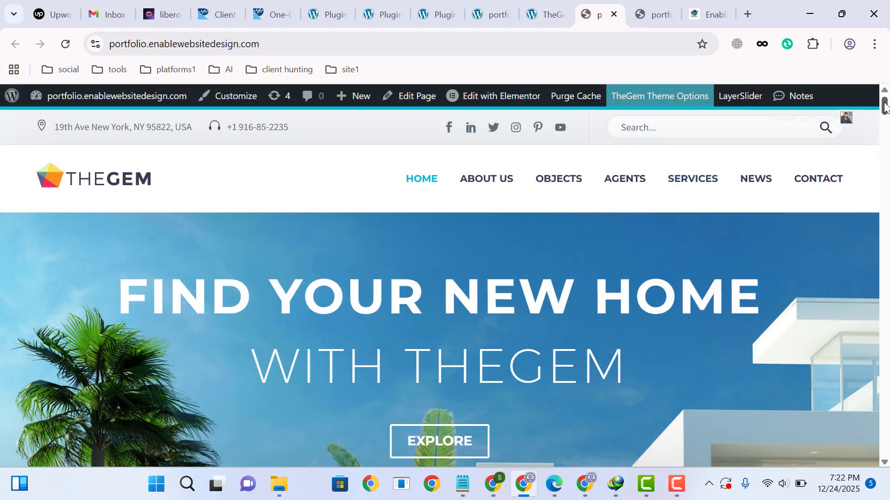
left_click_drag(886, 110, 884, 444)
left_click(834, 426)
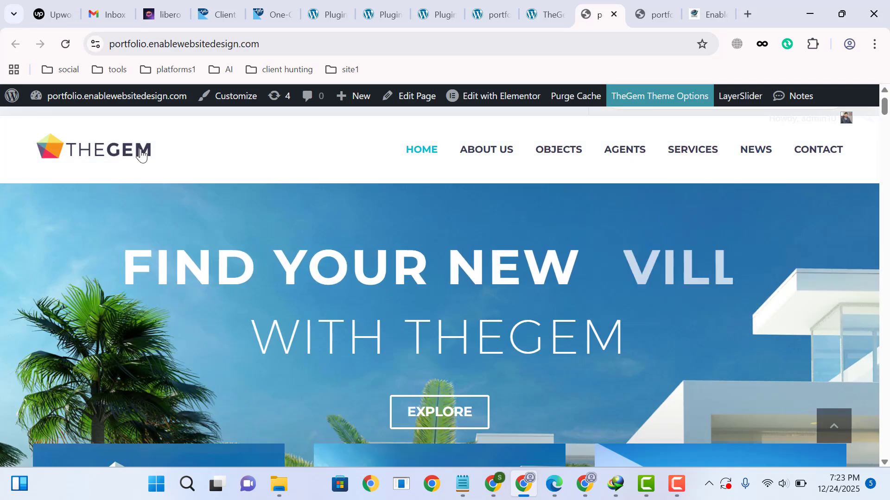
scroll(348, 254, "down", 2)
scroll(446, 304, "up", 2)
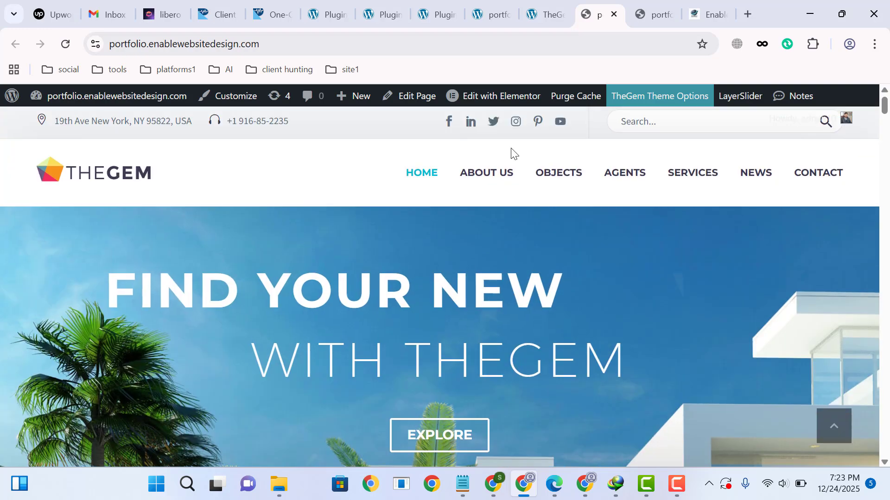
left_click_drag(600, 14, 693, 5)
scroll(352, 380, "down", 2)
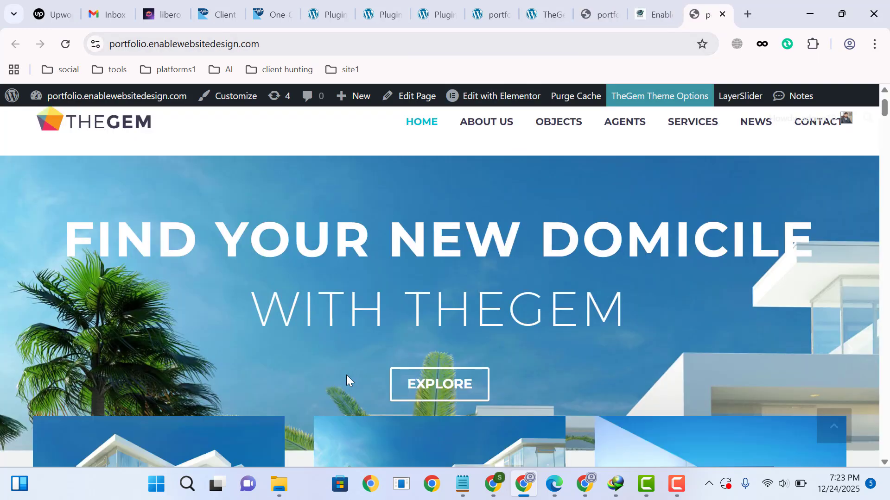
scroll(377, 374, "down", 5)
scroll(377, 372, "up", 7)
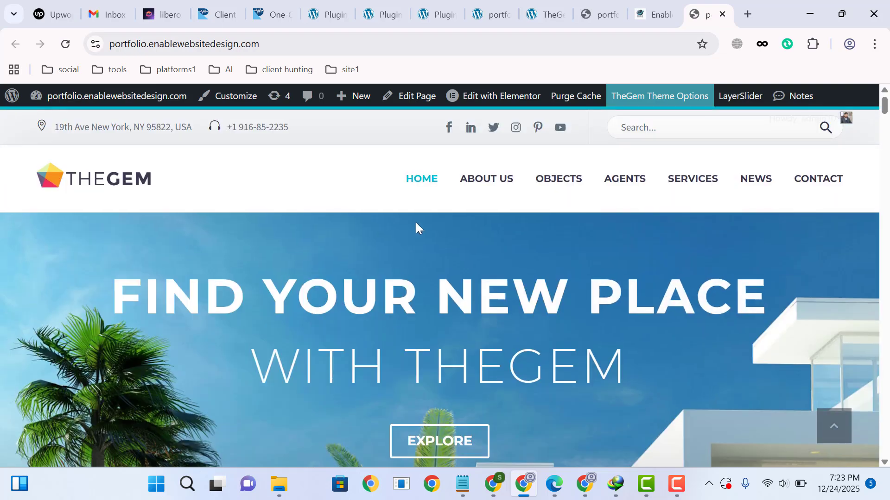
Open the homepage for editing with Elementor in a new tab, dismissing the AI introduction and closing the Structure panel.
right_click(490, 98)
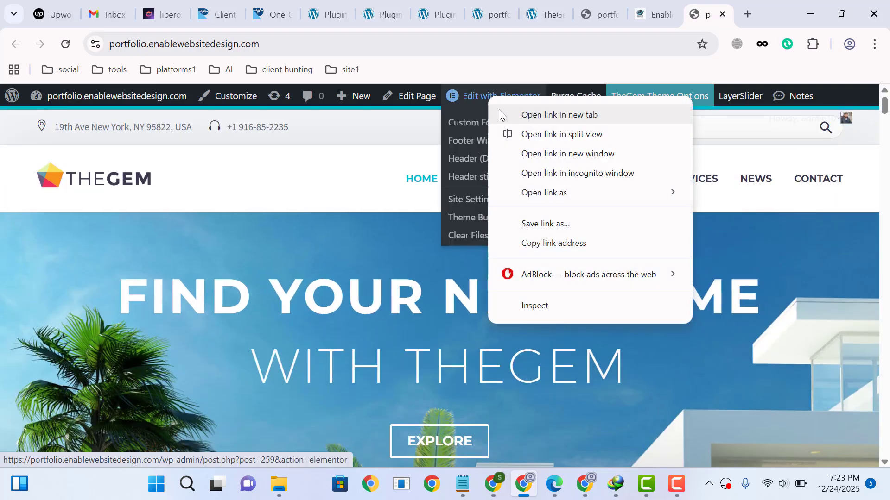
left_click(499, 111)
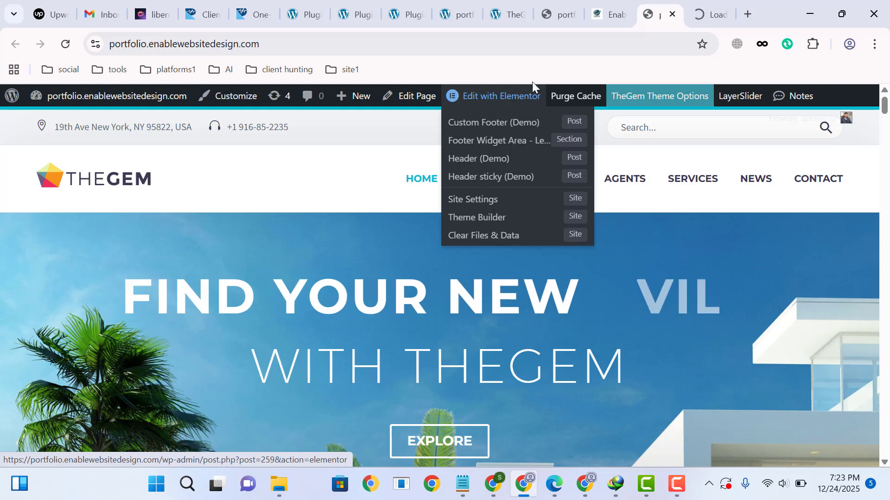
left_click(707, 14)
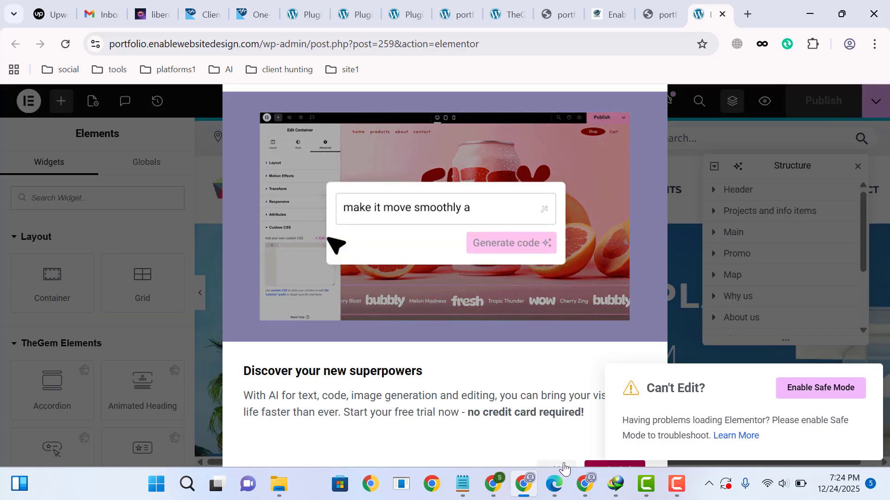
left_click(563, 468)
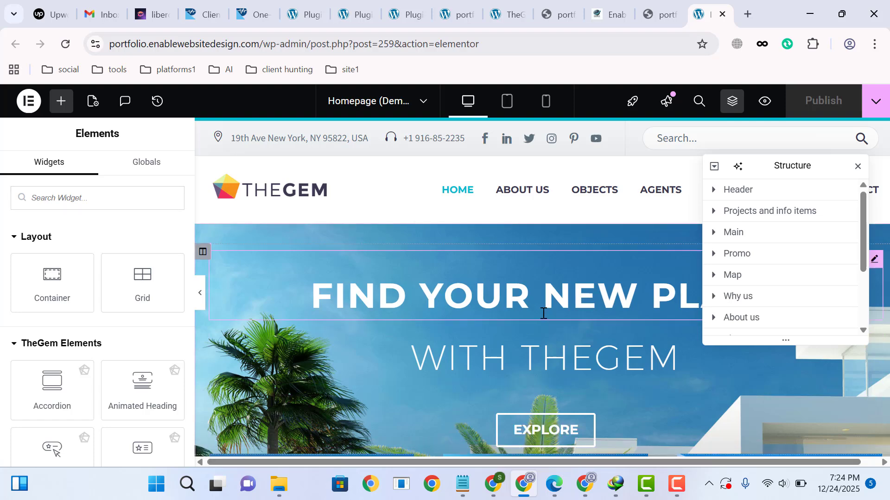
left_click(858, 167)
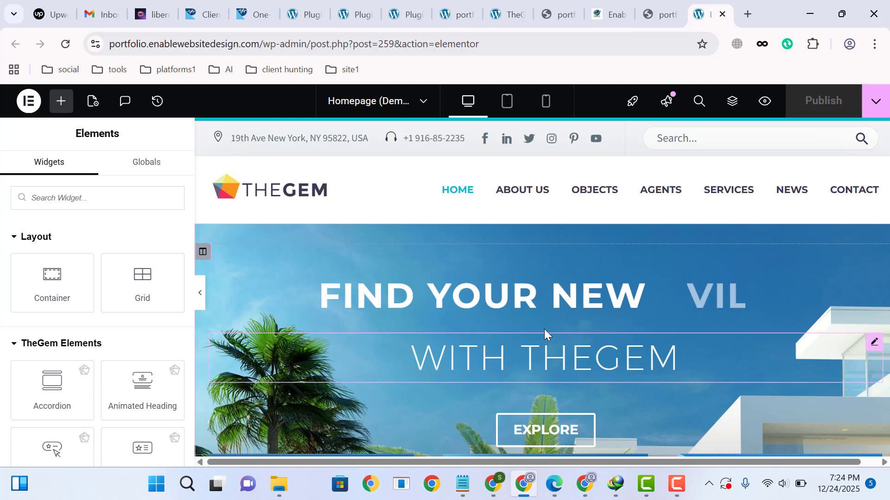
Change the hero heading's "Find your new" text fragment to "Find Your Best Home".
left_click(474, 290)
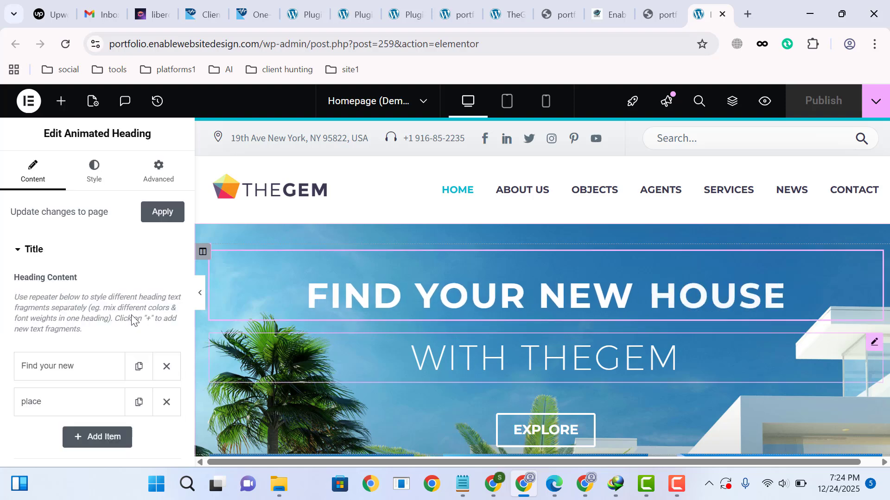
left_click(65, 367)
scroll(72, 333, "down", 3)
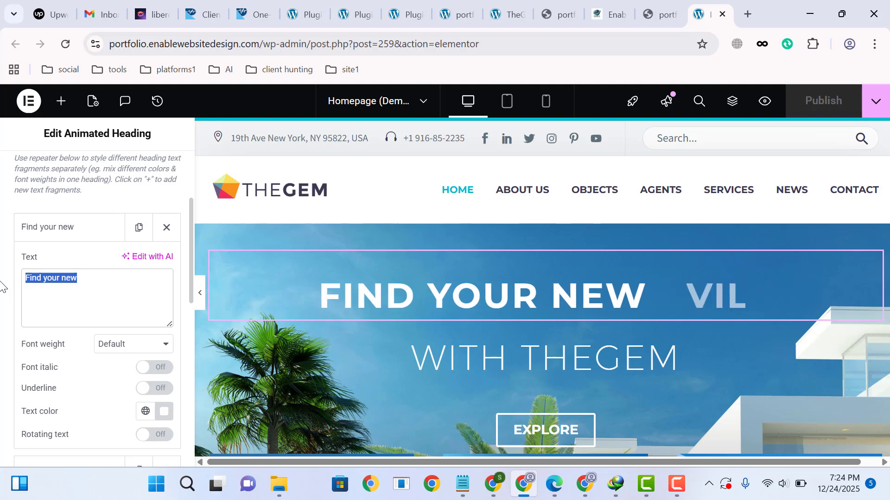
type("Find ")
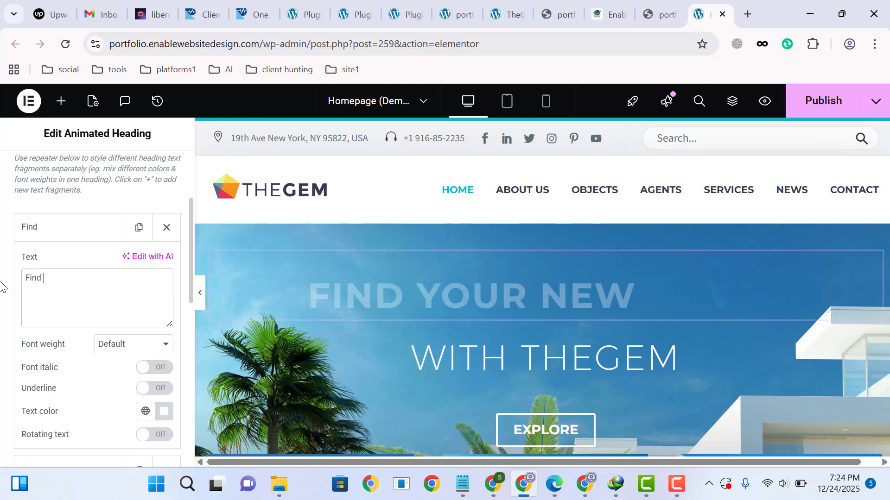
type("Your Bes")
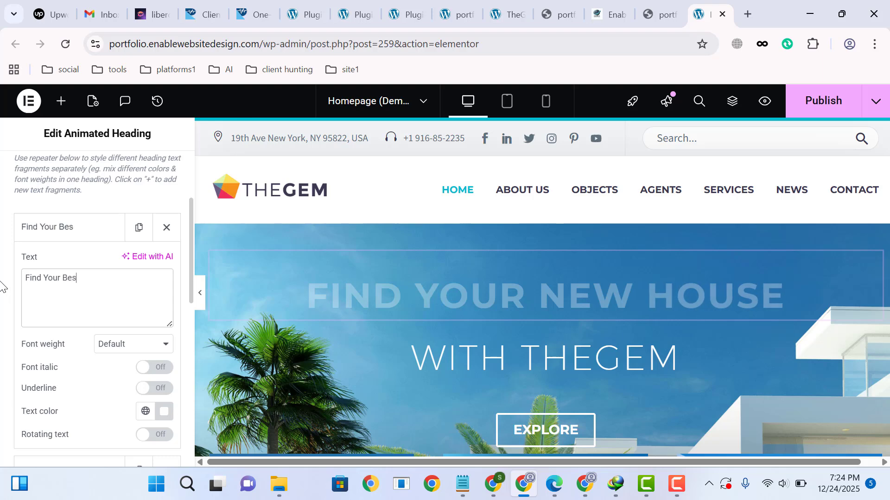
type("t ")
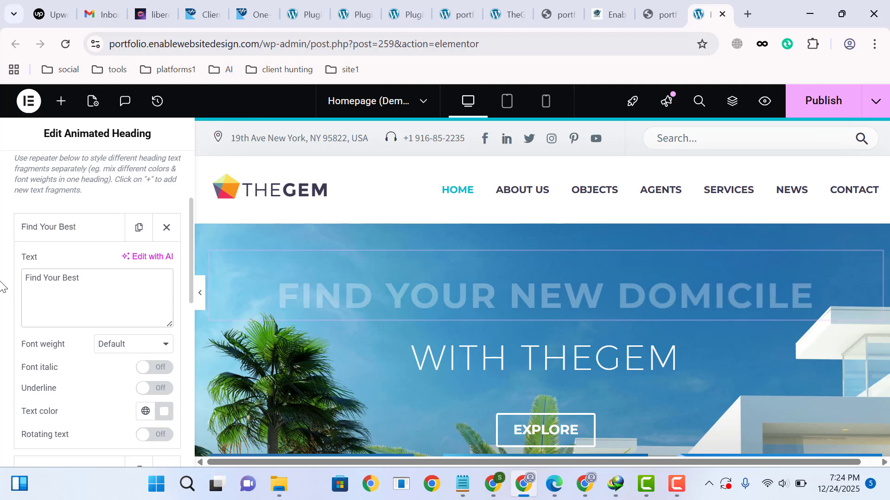
type("Home")
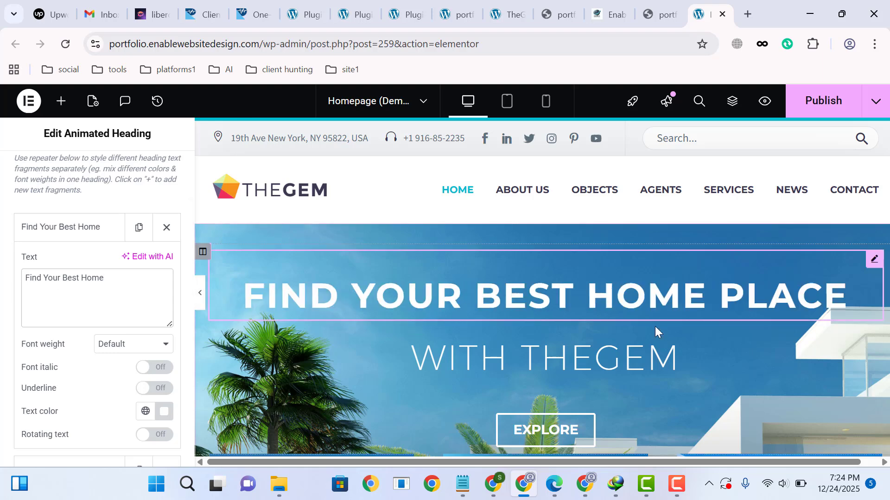
Remove the rotating "place" text fragment from the hero's animated heading.
left_click(75, 237)
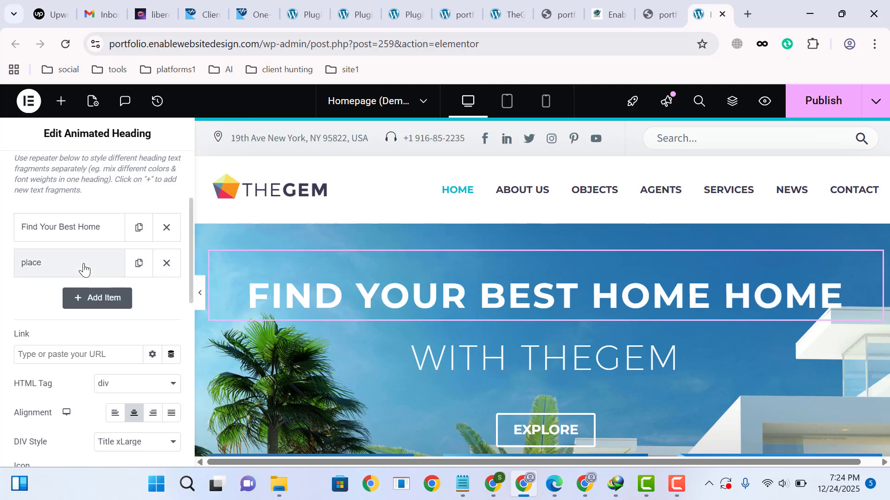
left_click(78, 265)
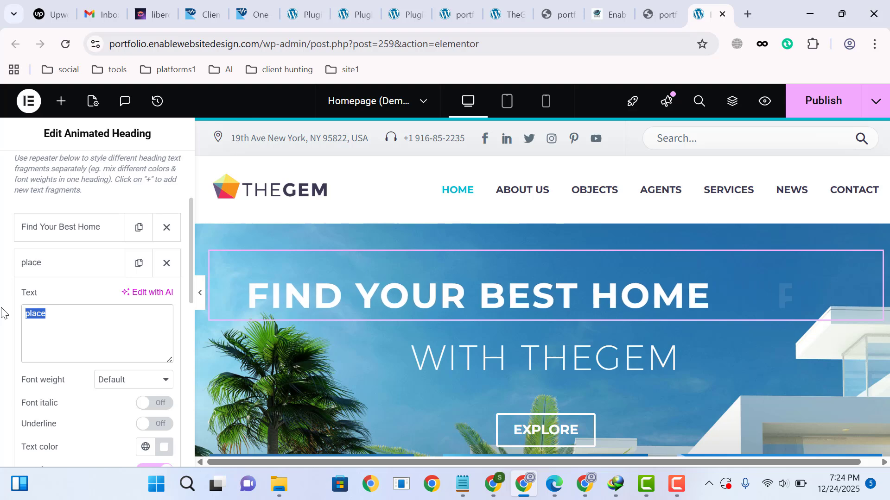
left_click(167, 265)
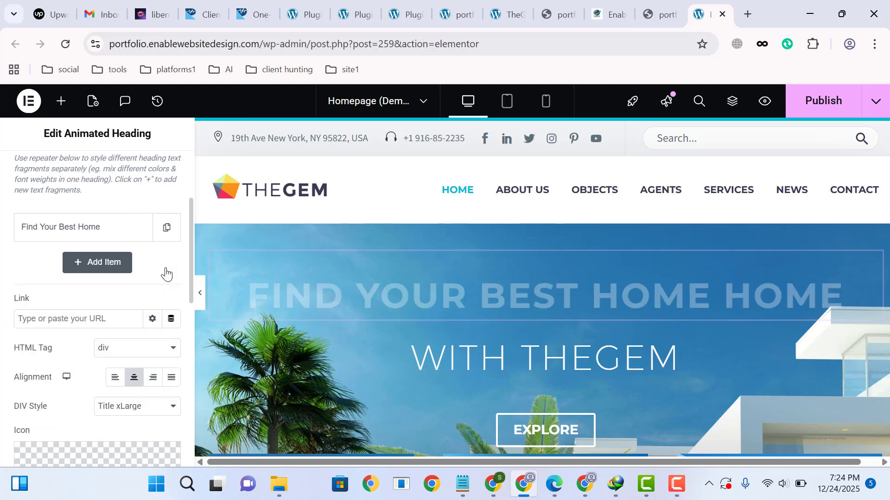
scroll(157, 296, "down", 3)
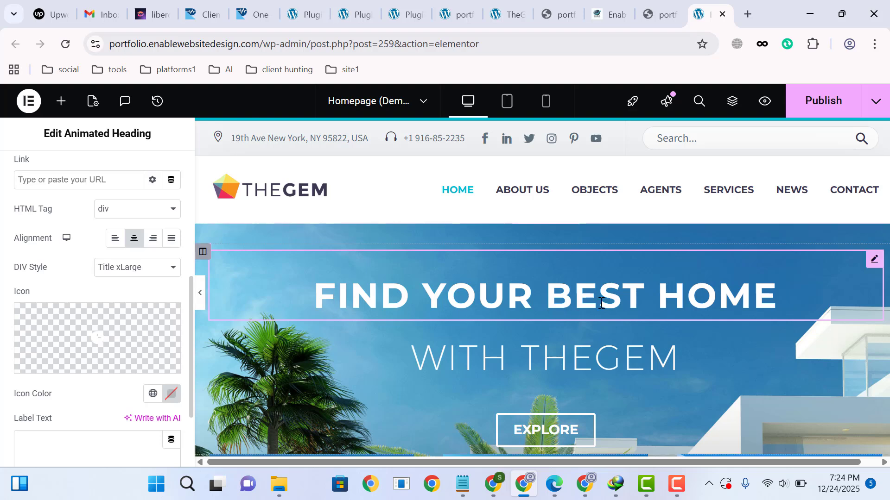
Change the text of the hero's Explore button to "CONTACT".
scroll(602, 278, "down", 3)
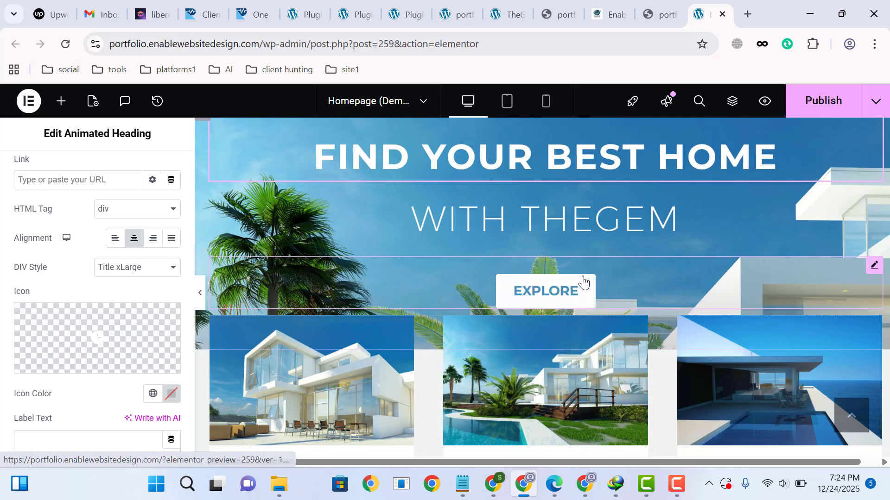
left_click(583, 289)
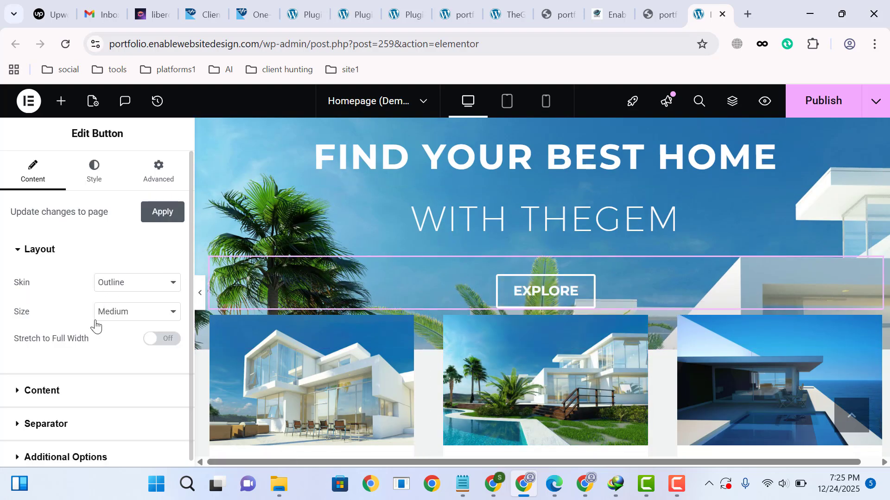
left_click(65, 402)
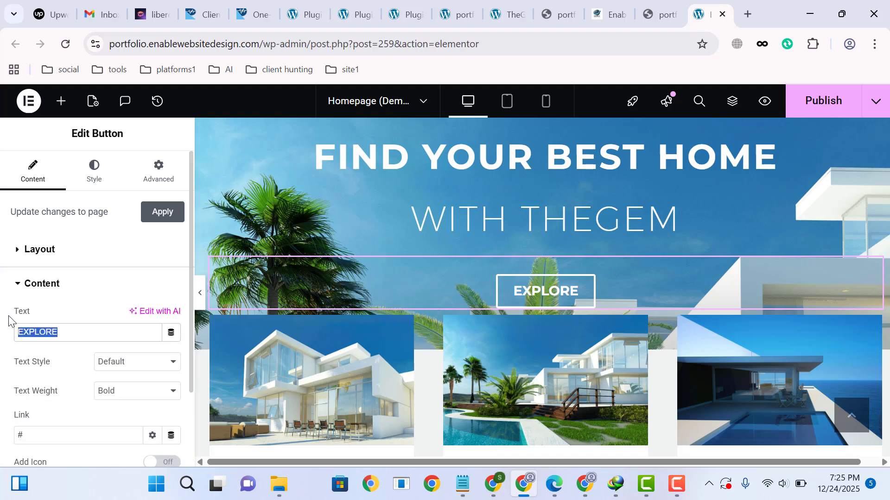
type("c")
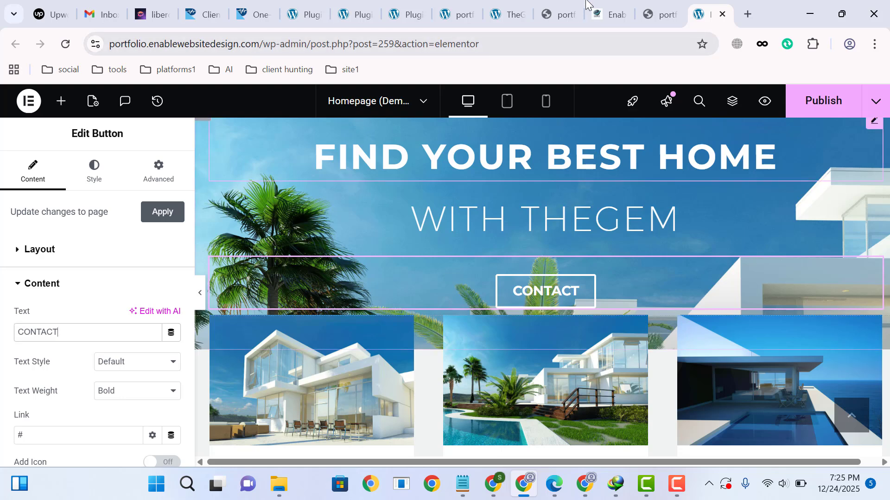
Link the hero's CONTACT button to the site's /contact/ page, copying the address from the live site's header menu.
left_click(660, 15)
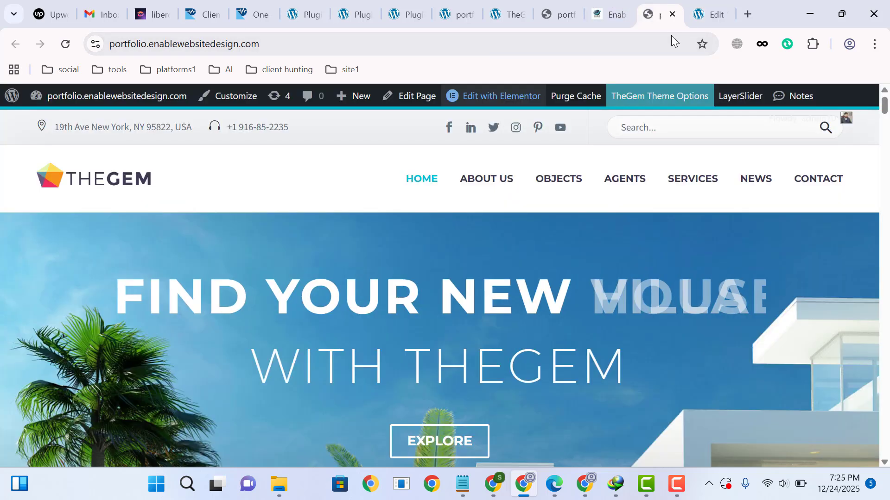
right_click(807, 186)
left_click(709, 329)
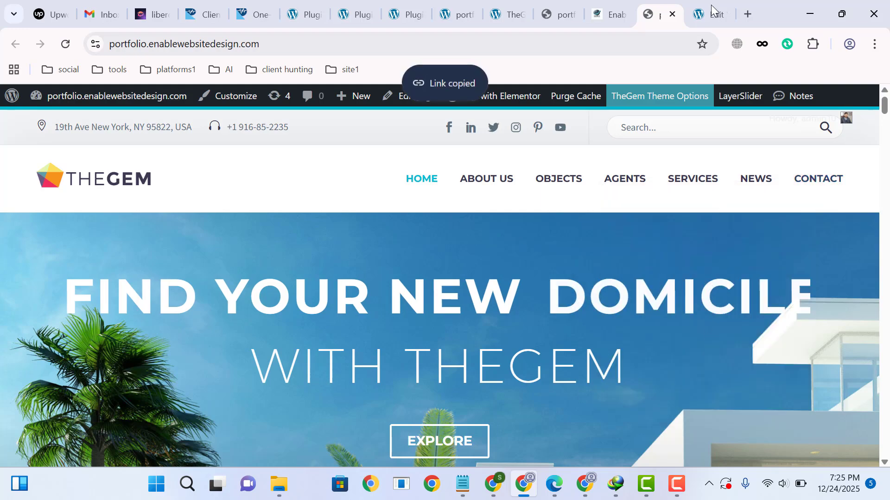
key("ctrl+Tab")
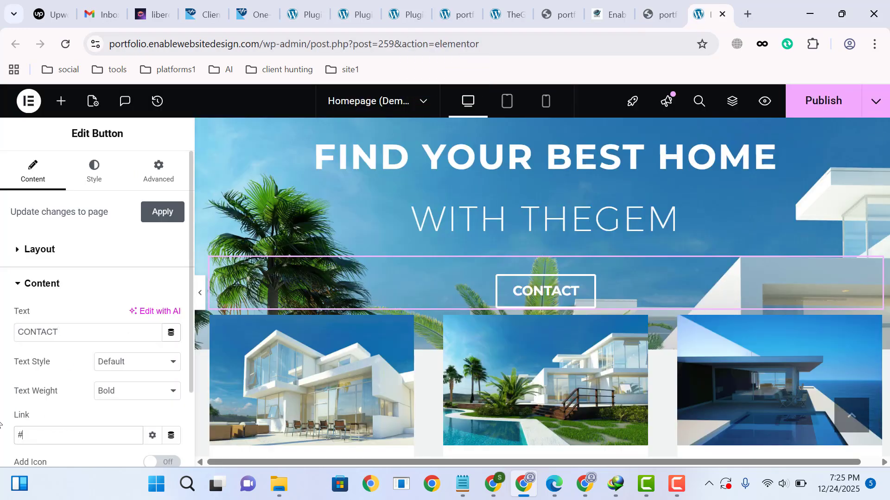
key("ctrl+v")
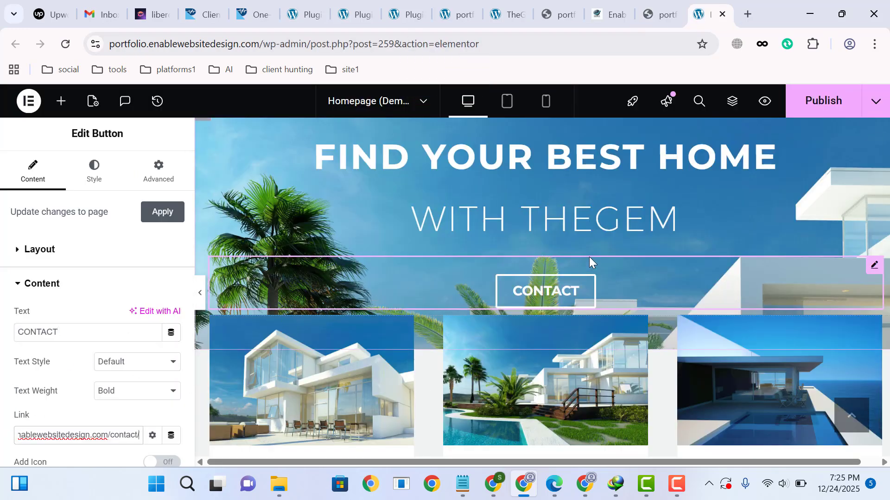
Open the first property card's image settings and its media chooser, then close the chooser and the image lightbox without replacing the picture.
scroll(588, 257, "down", 3)
left_click(357, 255)
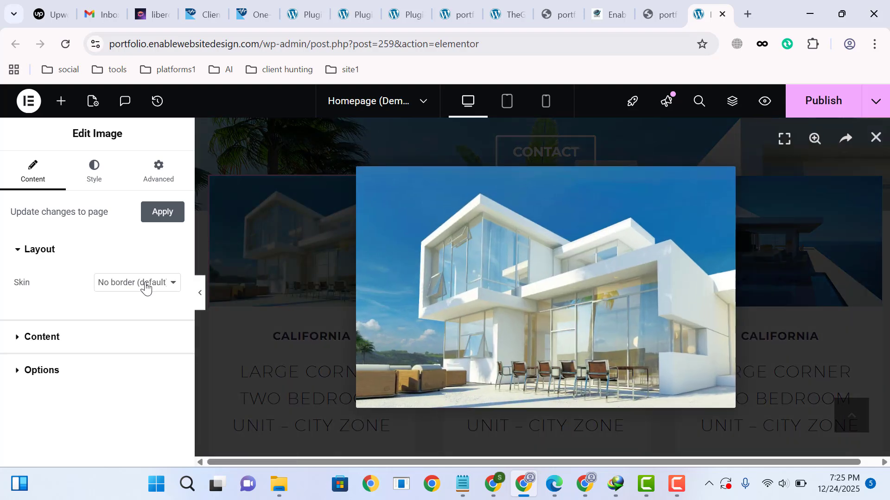
left_click(64, 339)
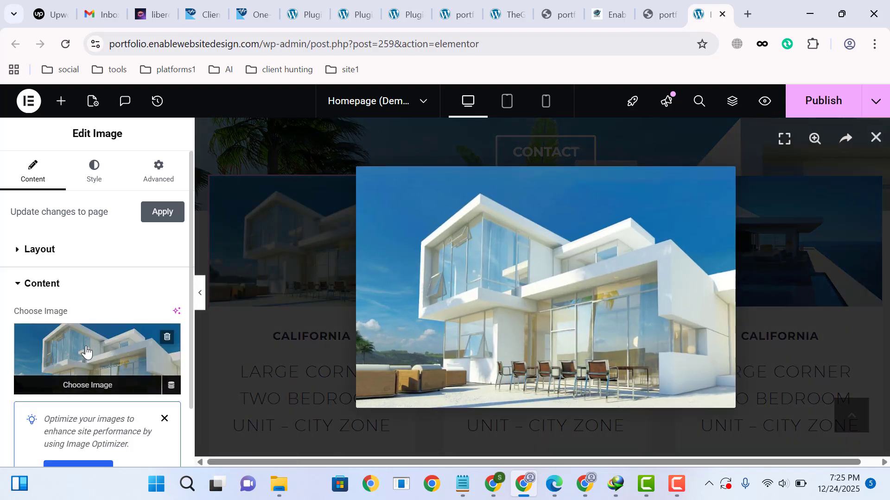
left_click(114, 358)
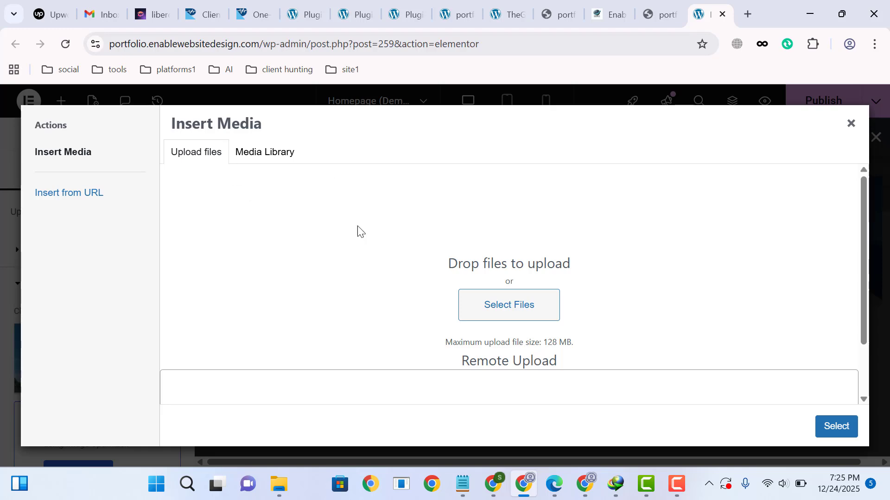
left_click(851, 125)
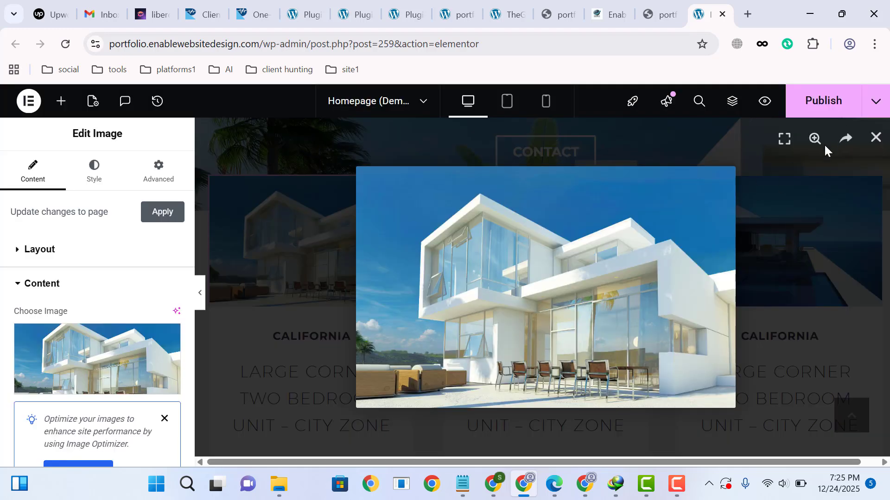
left_click(875, 138)
Open the middle property card's text box and examine its title and description text settings.
scroll(772, 257, "down", 5)
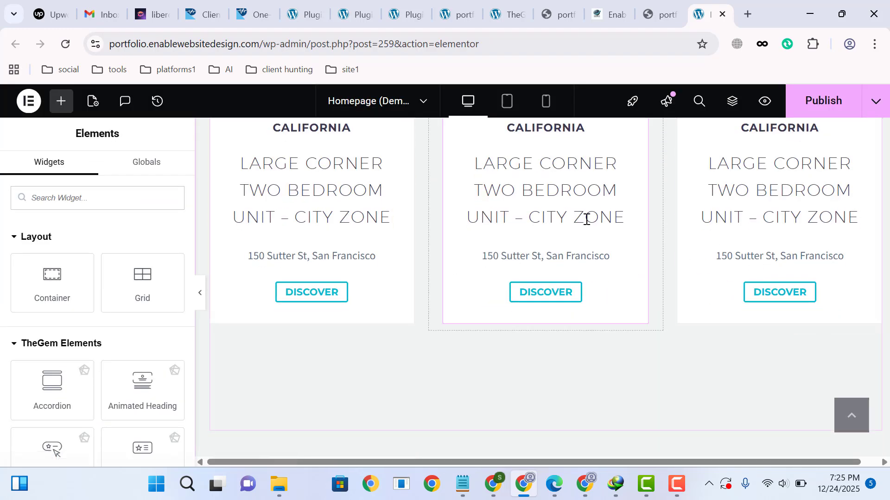
left_click(549, 199)
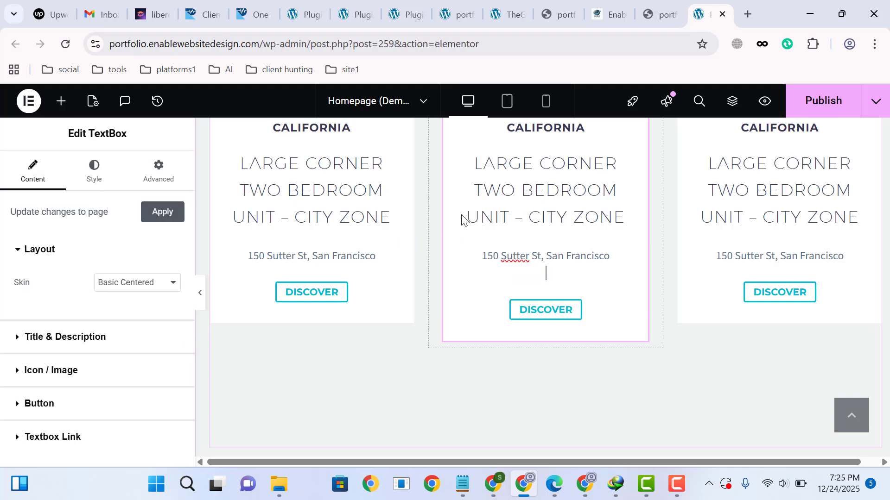
left_click(89, 339)
scroll(66, 301, "down", 5)
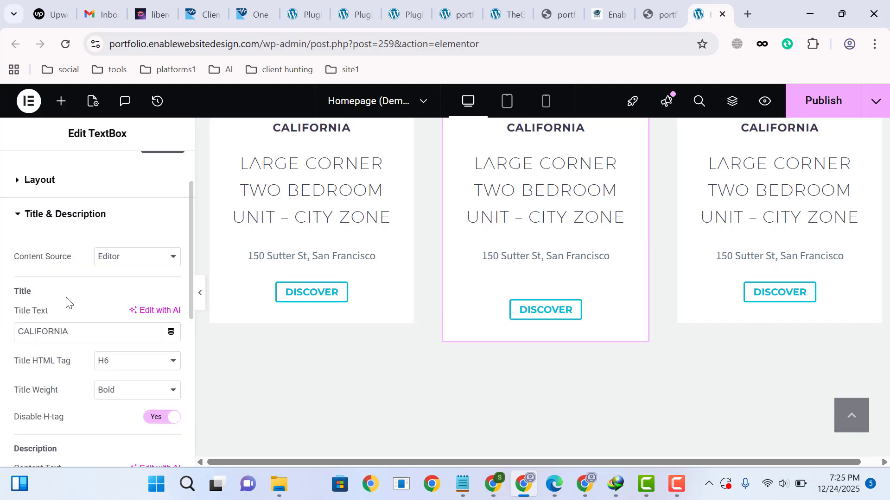
scroll(76, 196, "down", 4)
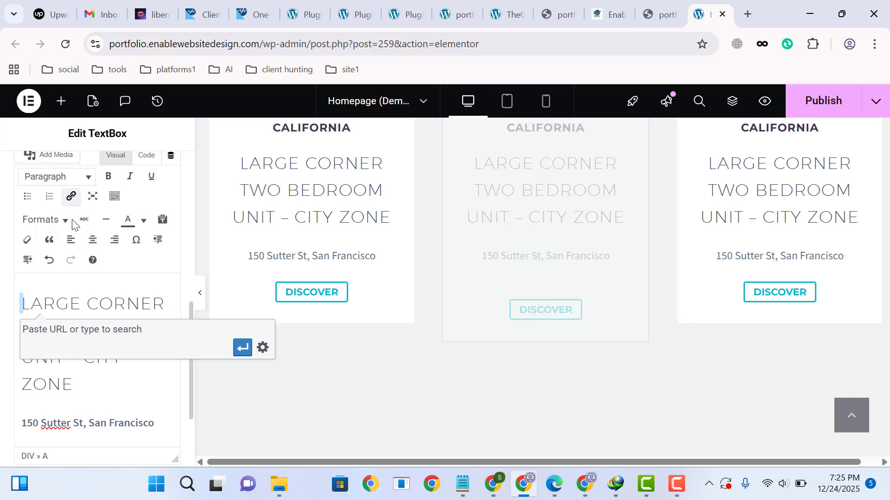
left_click(77, 397)
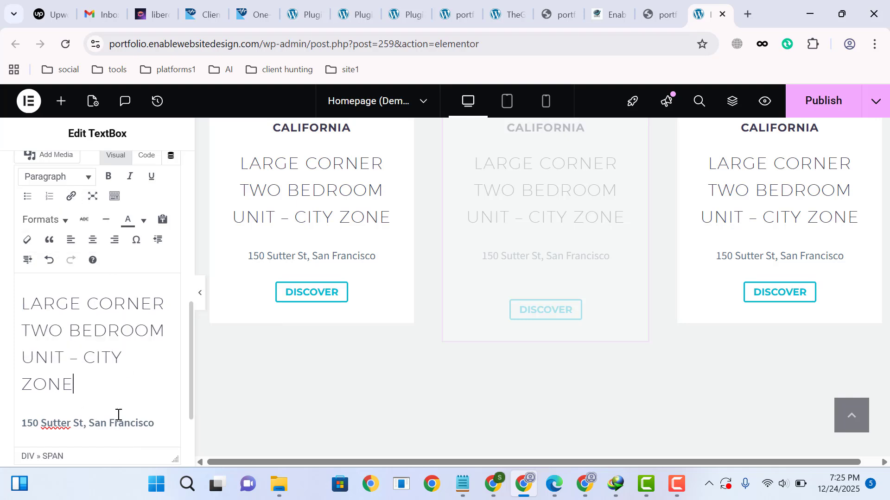
left_click(110, 429)
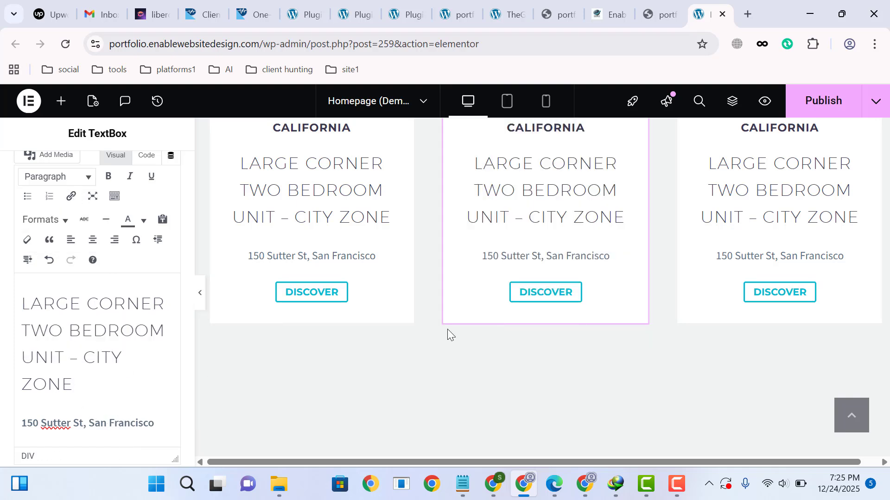
Look through the remaining homepage sections, from the icon boxes and promo box down to the property listings.
scroll(540, 355, "down", 6)
scroll(540, 355, "up", 3)
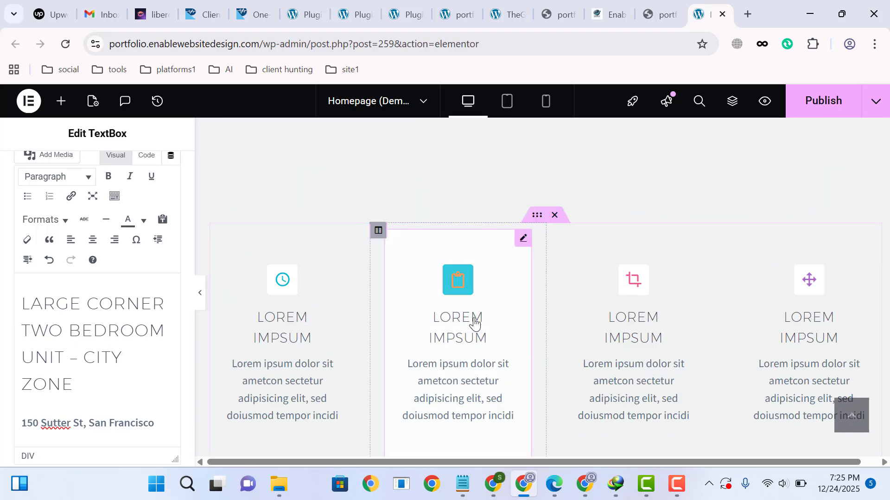
scroll(474, 322, "down", 10)
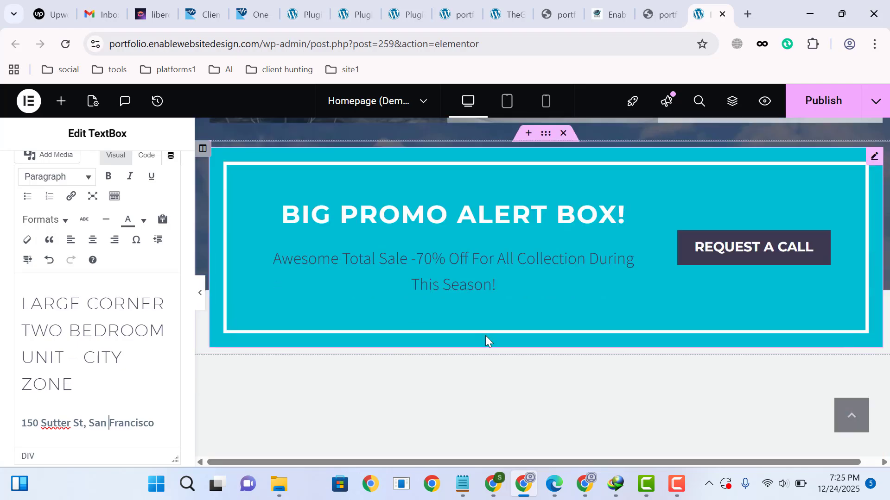
scroll(486, 340, "down", 15)
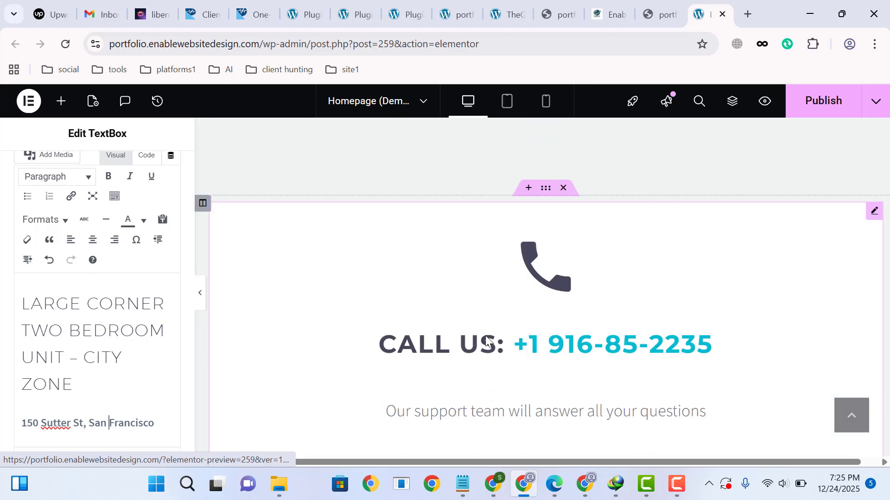
scroll(485, 340, "down", 10)
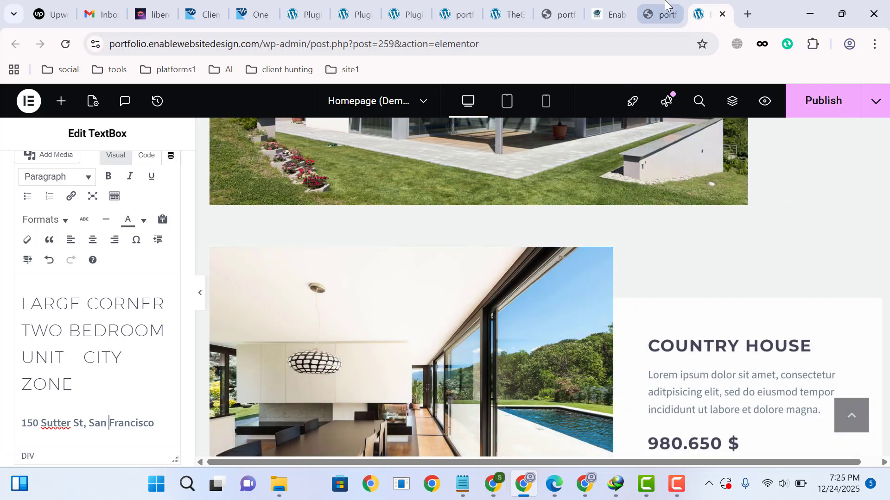
From the live homepage, open the Header (Demo) and Header sticky (Demo) templates in Elementor in new tabs and show Header (Demo).
left_click(666, 7)
mouse_move(463, 102)
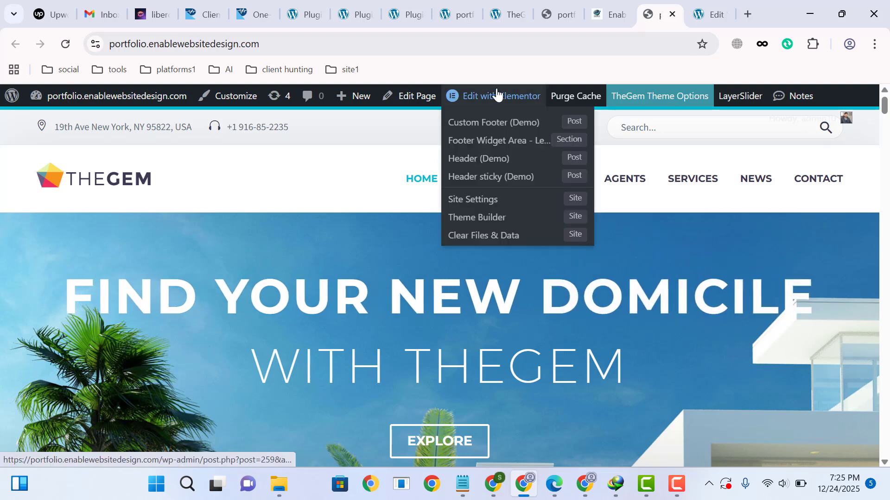
middle_click(482, 159)
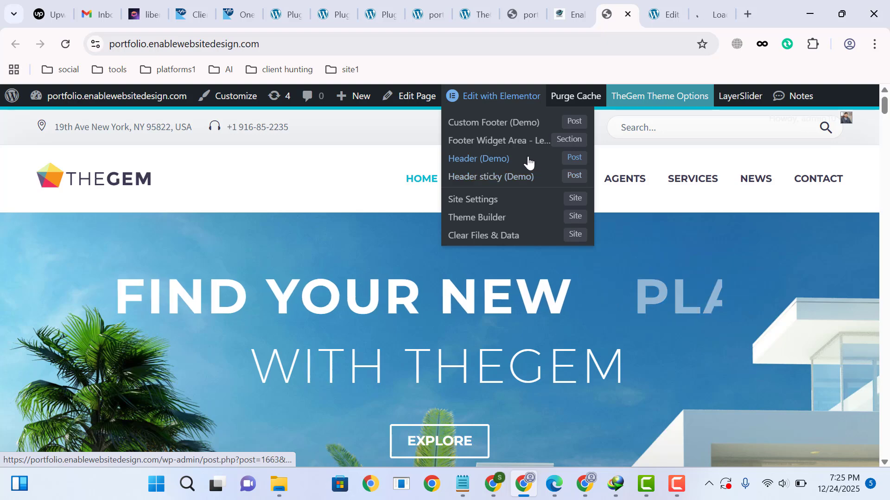
middle_click(503, 180)
left_click(680, 6)
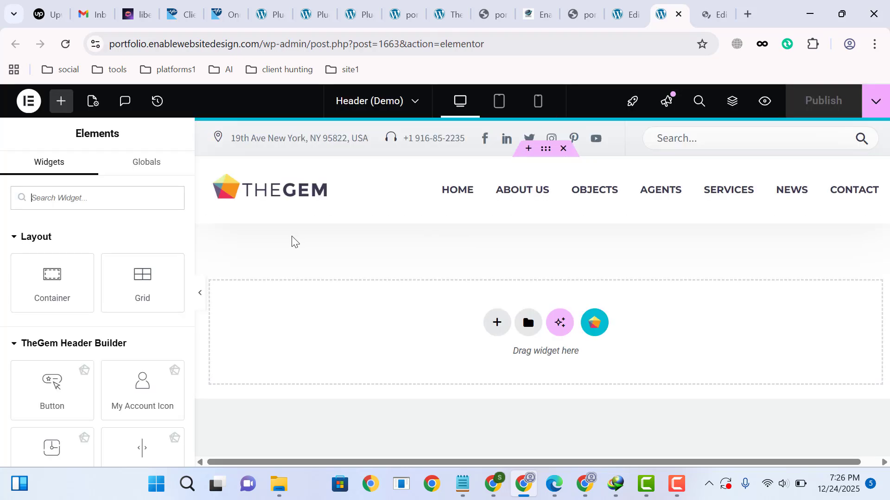
Inspect the settings of the header's logo, navigation menu and social icons, expanding the Facebook icon's link options.
left_click_drag(315, 189, 315, 188)
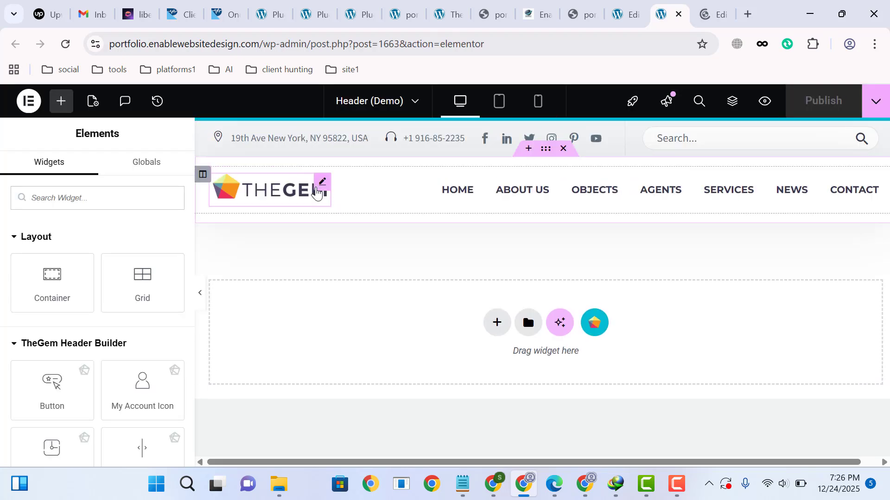
left_click(316, 192)
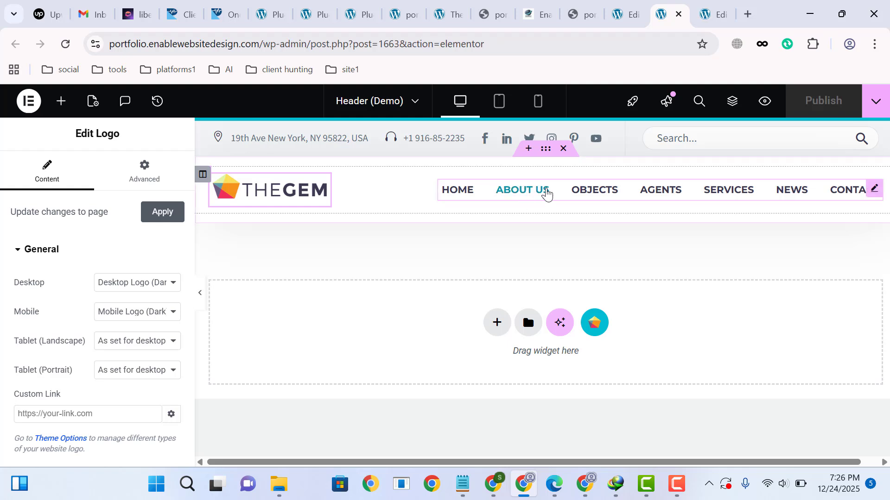
left_click(548, 194)
mouse_move(567, 191)
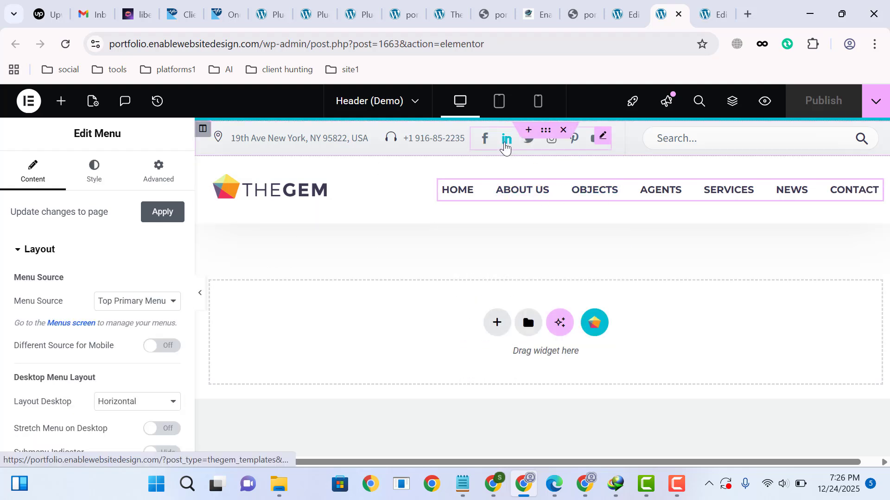
left_click(506, 147)
left_click(40, 277)
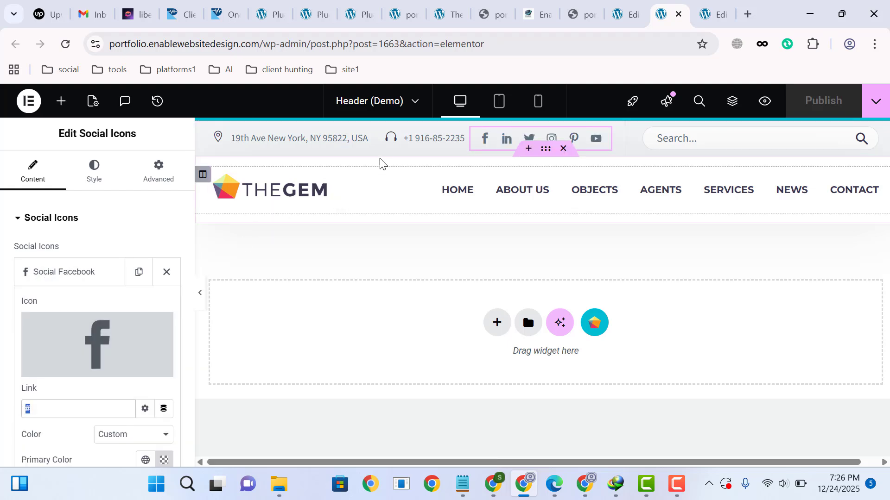
Inspect the title text settings of the header's phone and address infoboxes, and check the search field and Objects submenu.
left_click(399, 142)
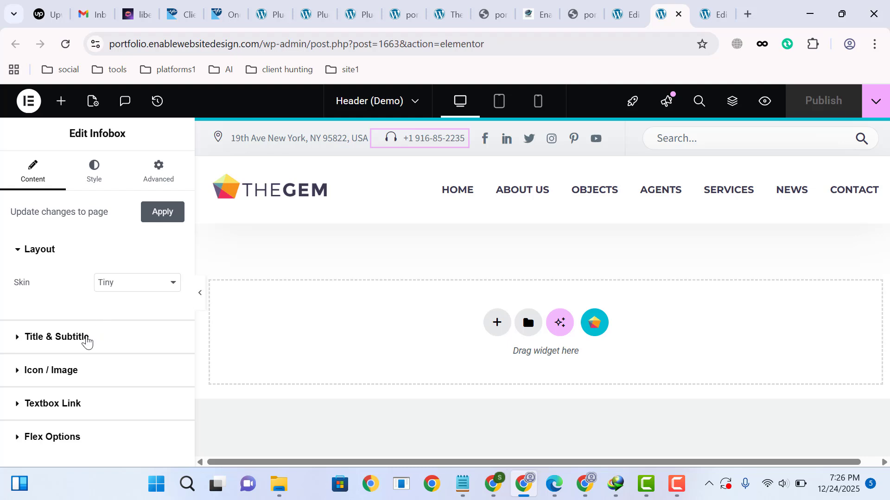
left_click(87, 341)
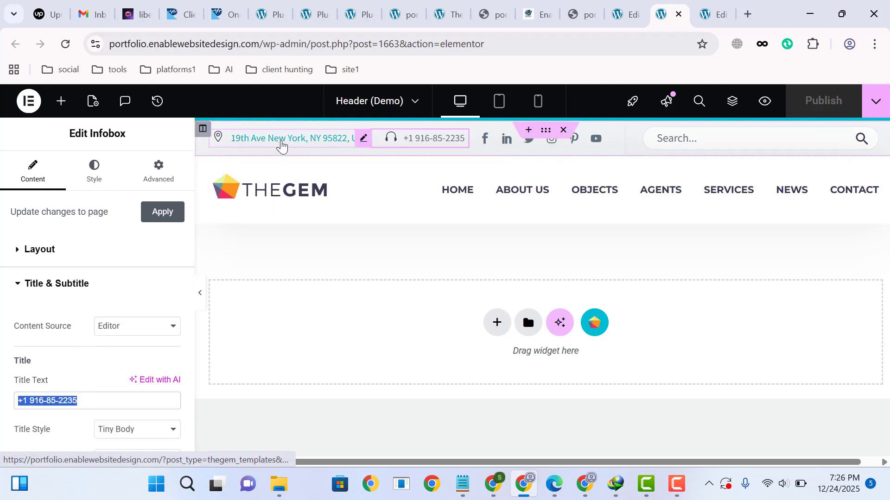
left_click(281, 141)
left_click(93, 338)
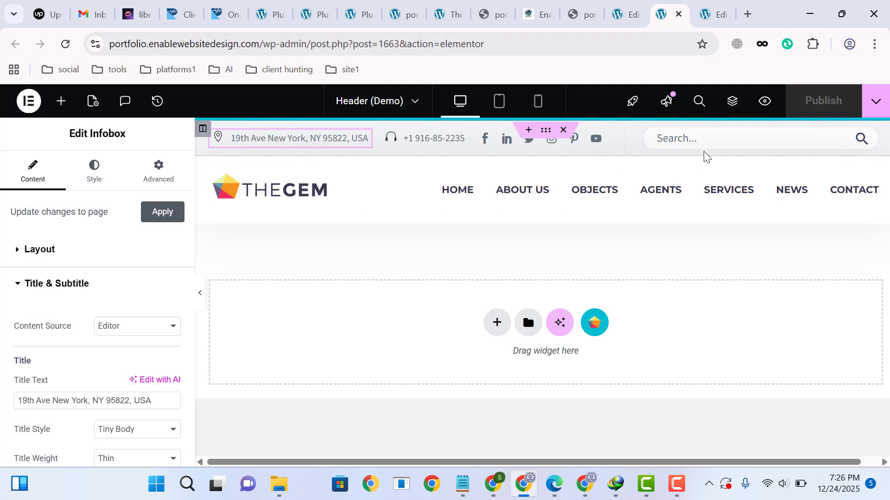
left_click(713, 140)
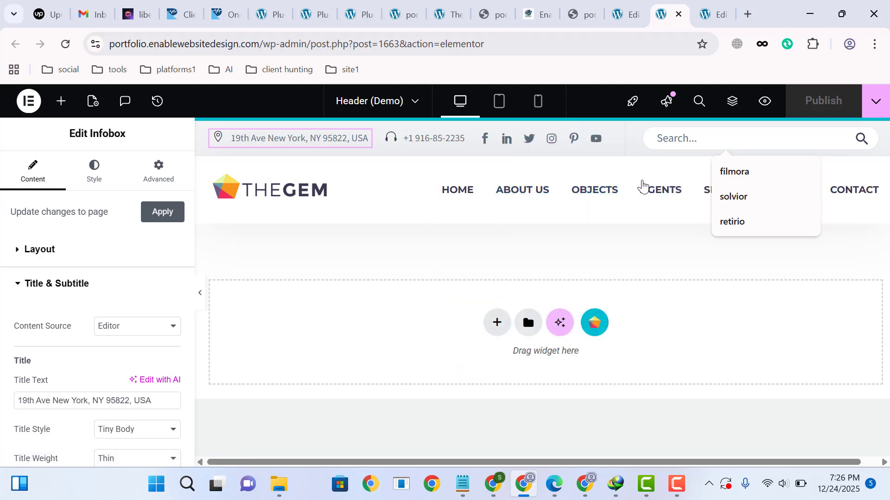
mouse_move(572, 193)
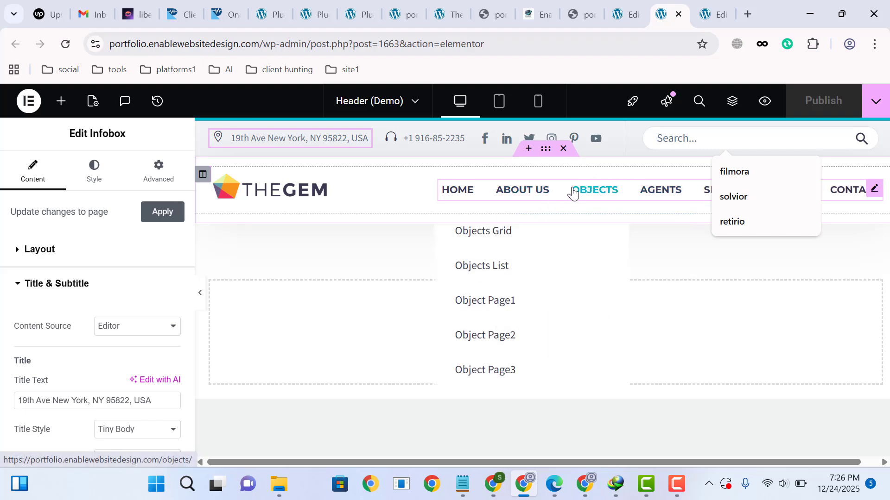
Open the WordPress Menus admin screen in a new tab from the live site and bring up the menu selection and structure.
left_click(583, 13)
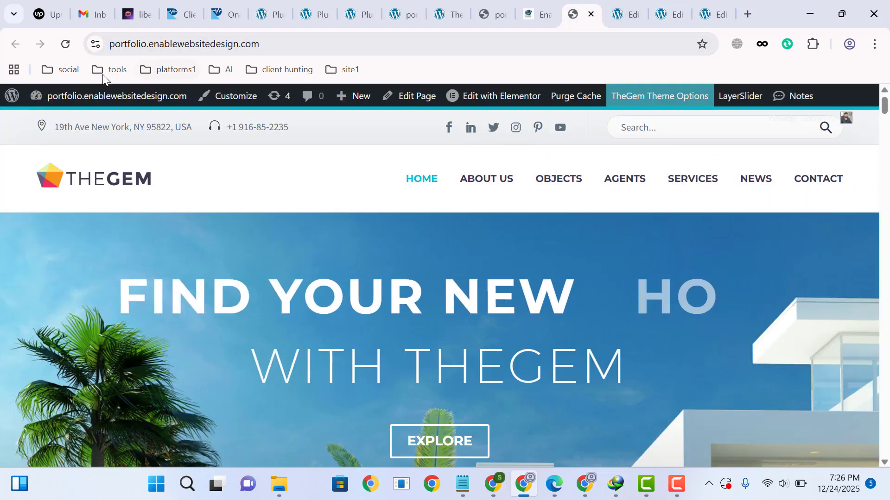
mouse_move(74, 98)
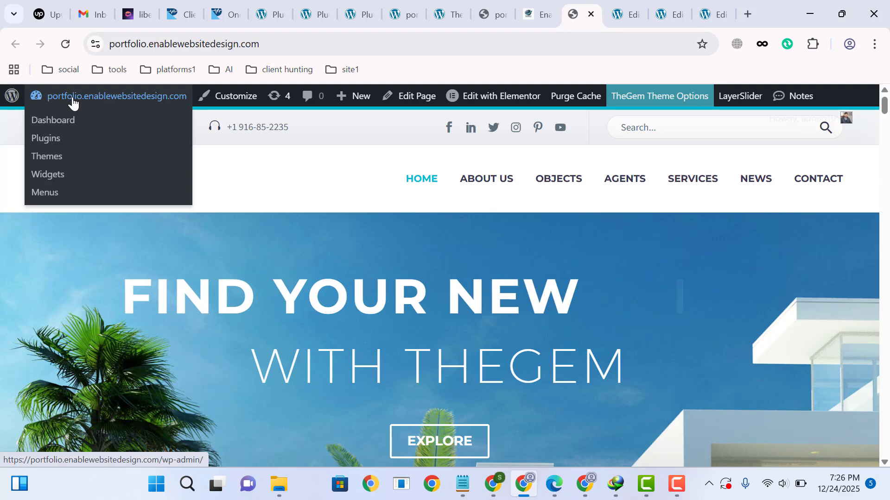
middle_click(50, 193)
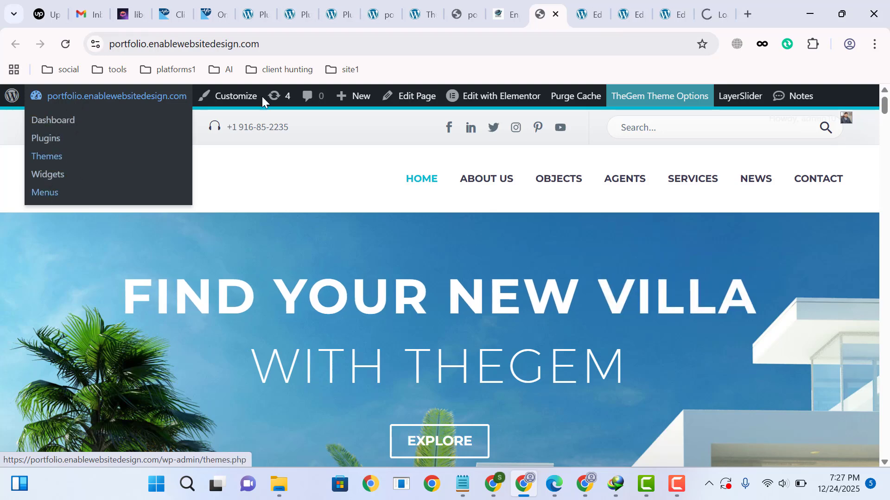
left_click(712, 4)
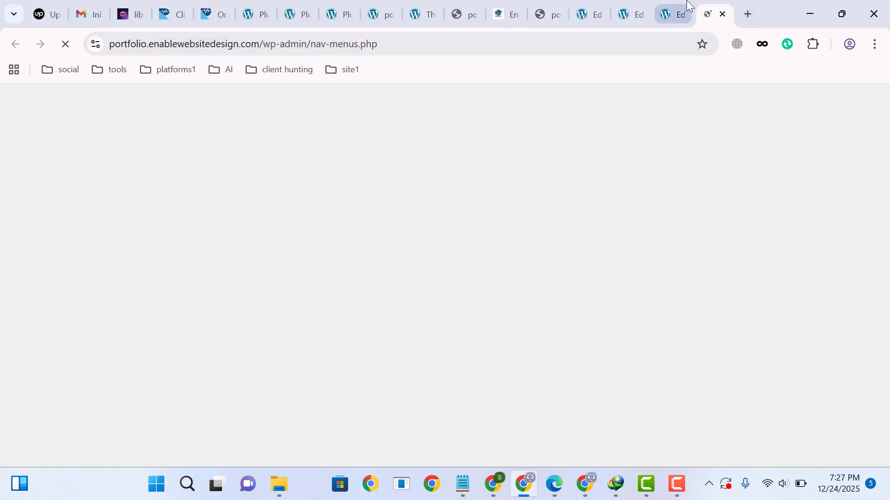
scroll(462, 291, "down", 3)
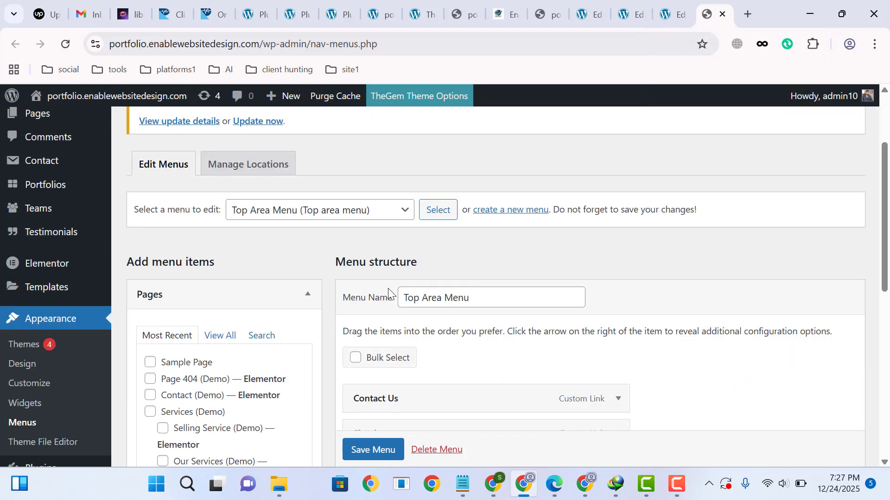
Load the Top Primary Menu for editing and bring its Objects items into view.
left_click(353, 189)
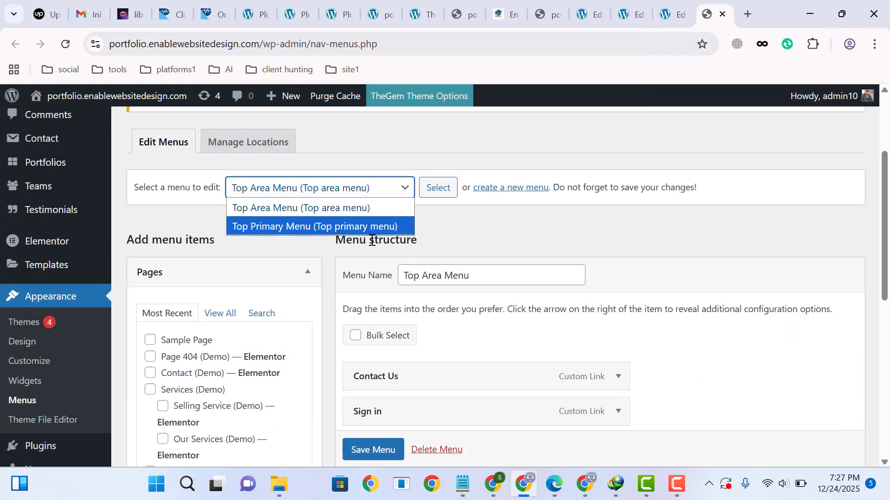
left_click(289, 224)
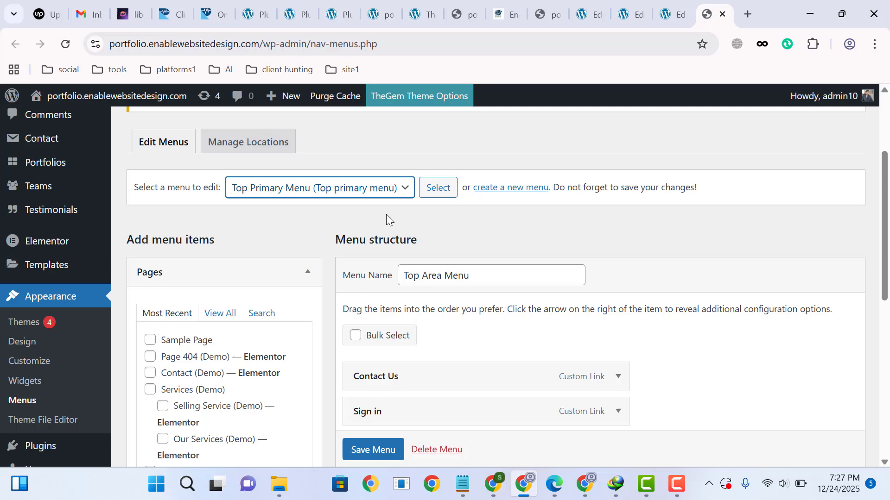
left_click(438, 192)
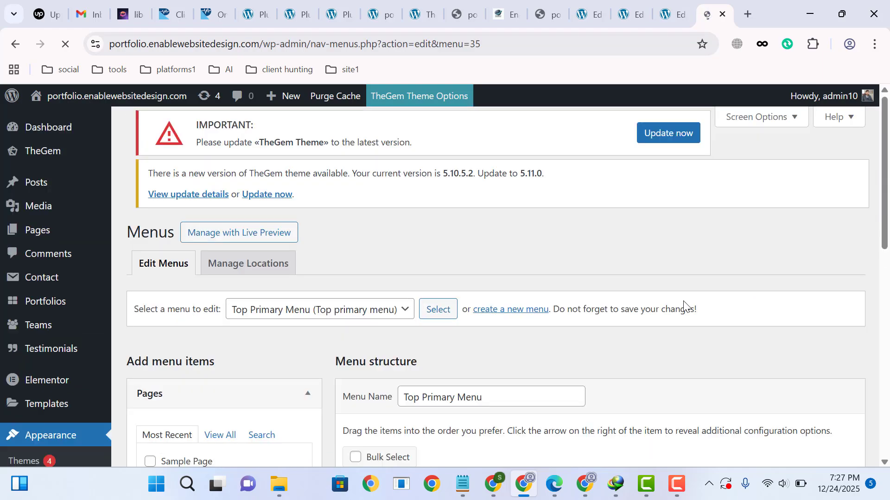
scroll(683, 306, "down", 9)
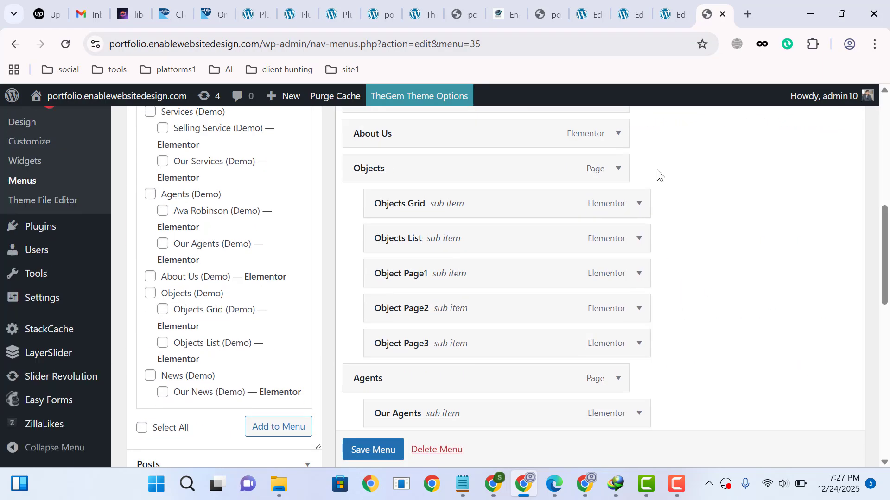
Compare the Objects submenu on the live homepage with its items in the menu structure.
left_click(549, 14)
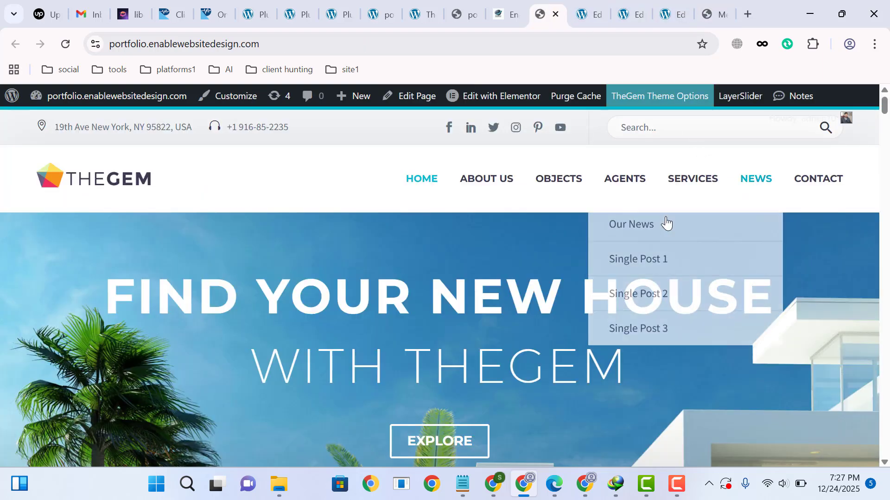
mouse_move(565, 181)
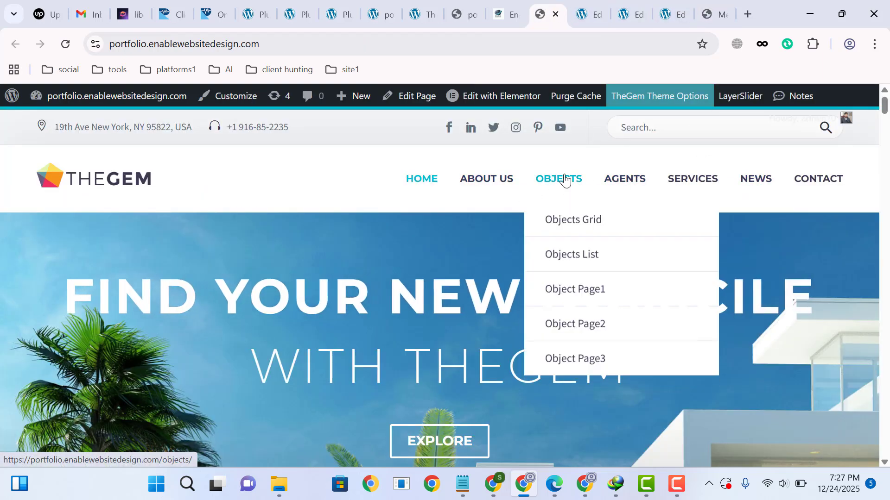
left_click(714, 14)
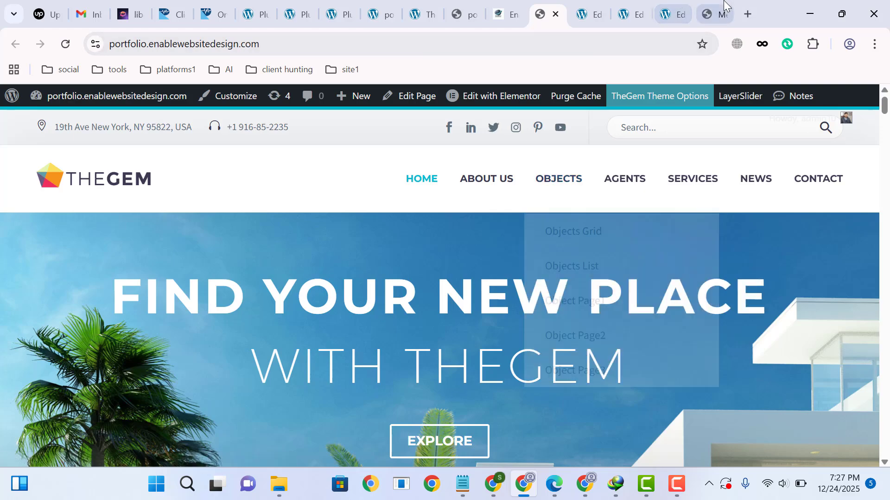
scroll(681, 172, "down", 3)
scroll(677, 181, "up", 3)
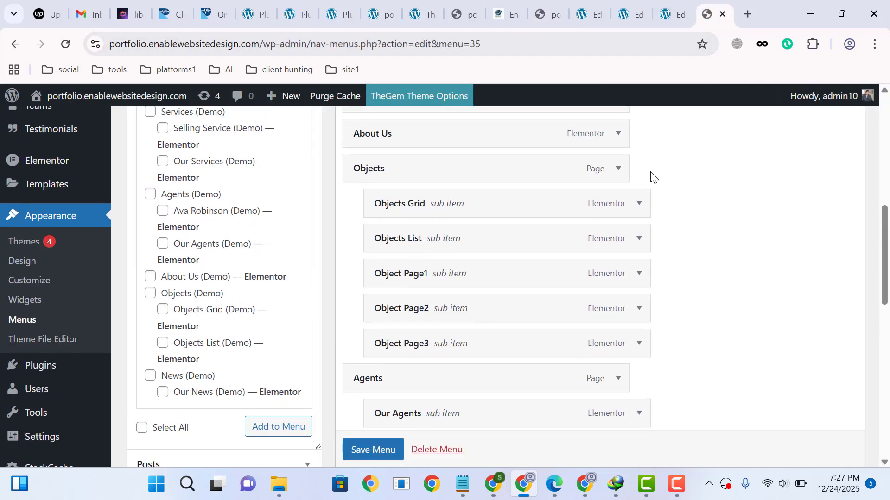
Remove the Objects and Objects Grid items from the Top Primary Menu.
left_click(621, 169)
left_click(365, 411)
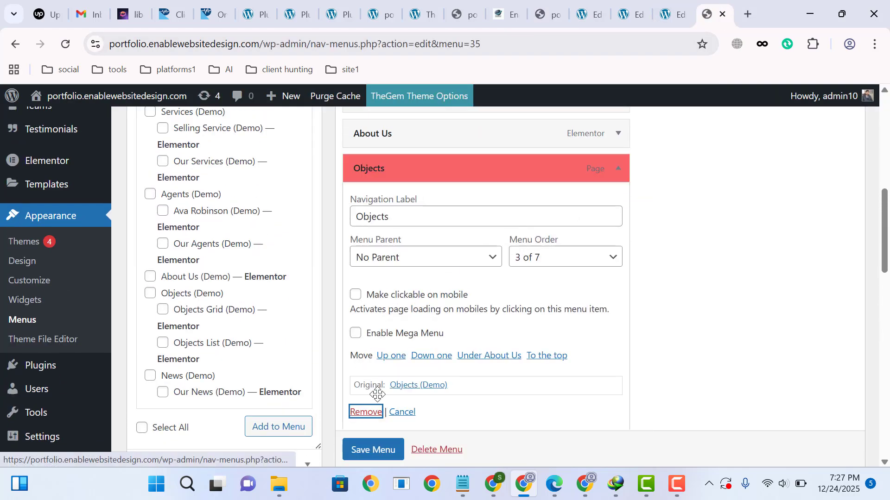
left_click(619, 169)
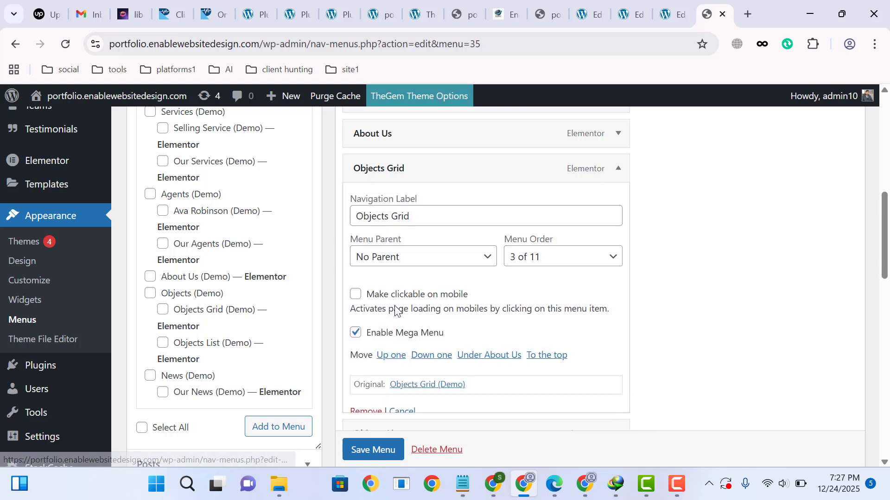
left_click(360, 414)
Bulk-select Objects List, Object Page1, Object Page2 and Object Page3 and remove them from the menu.
scroll(617, 179, "down", 10)
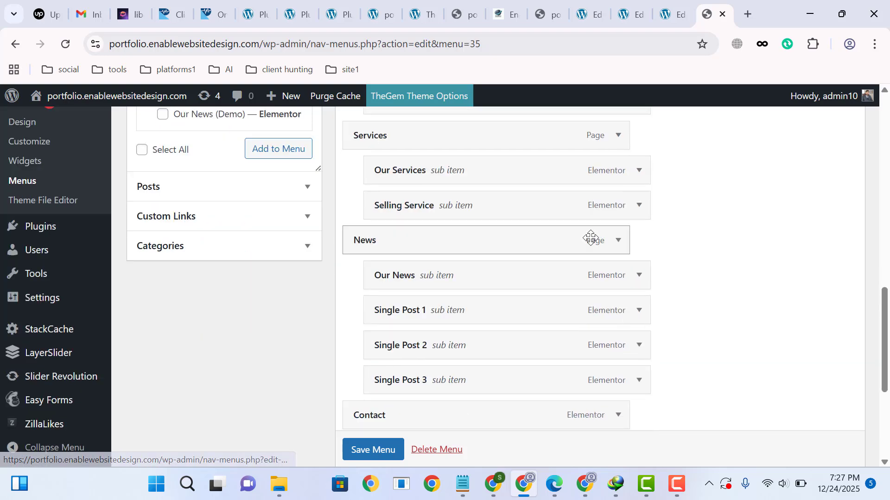
scroll(411, 312, "up", 3)
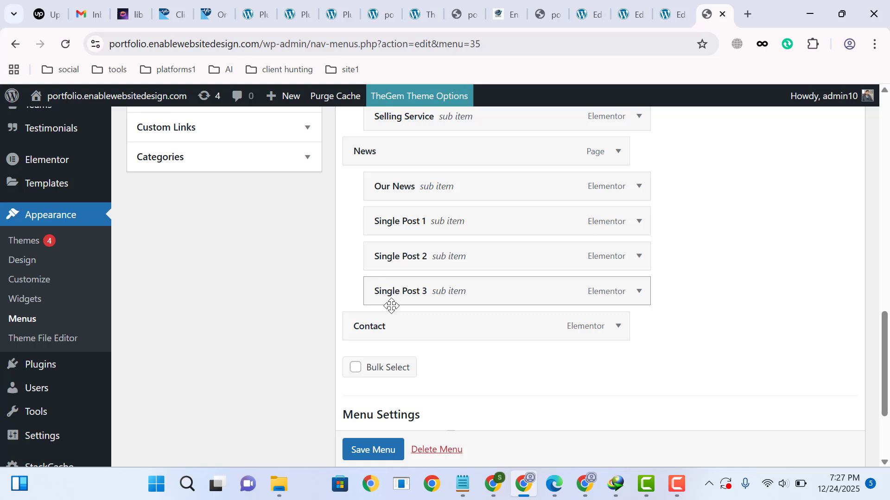
left_click(365, 375)
scroll(453, 333, "up", 9)
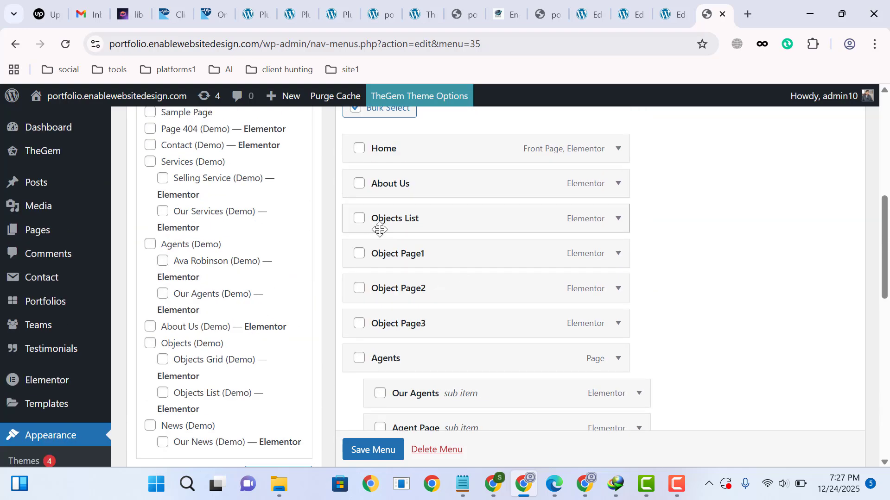
left_click(359, 219)
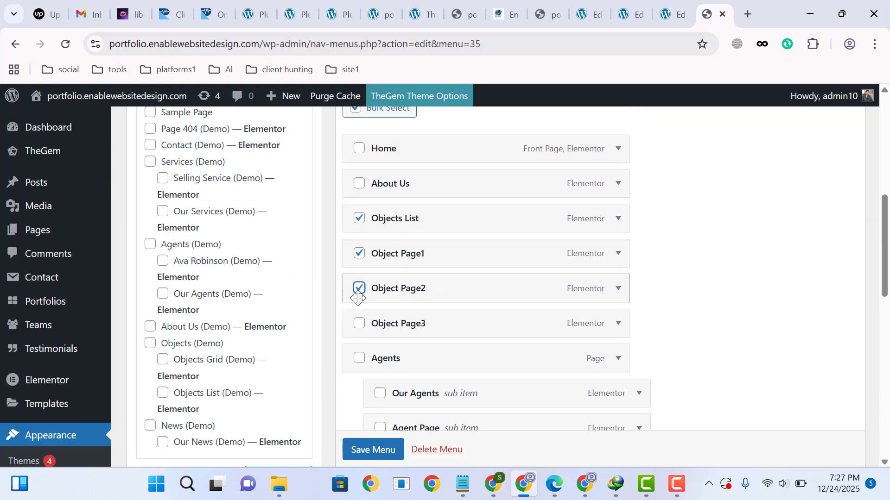
left_click(360, 324)
scroll(446, 294, "down", 10)
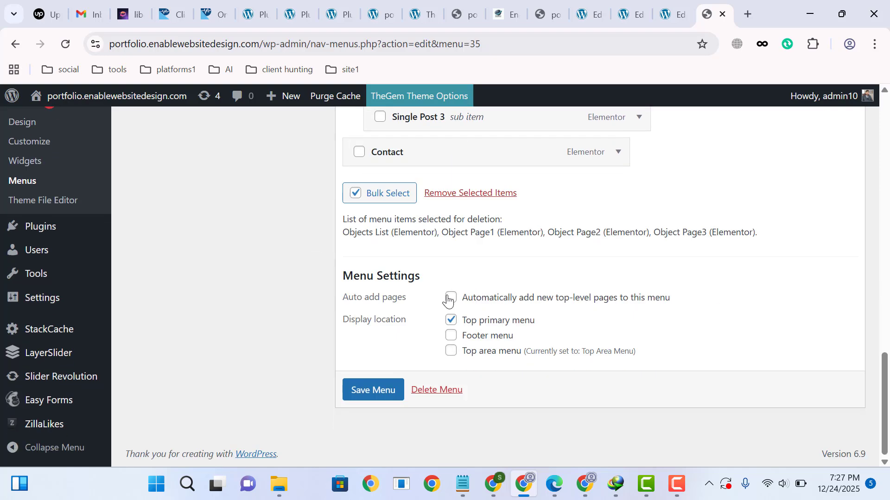
left_click(475, 193)
Save the Top Primary Menu and open the live homepage in a new tab to check its navigation.
scroll(539, 248, "up", 12)
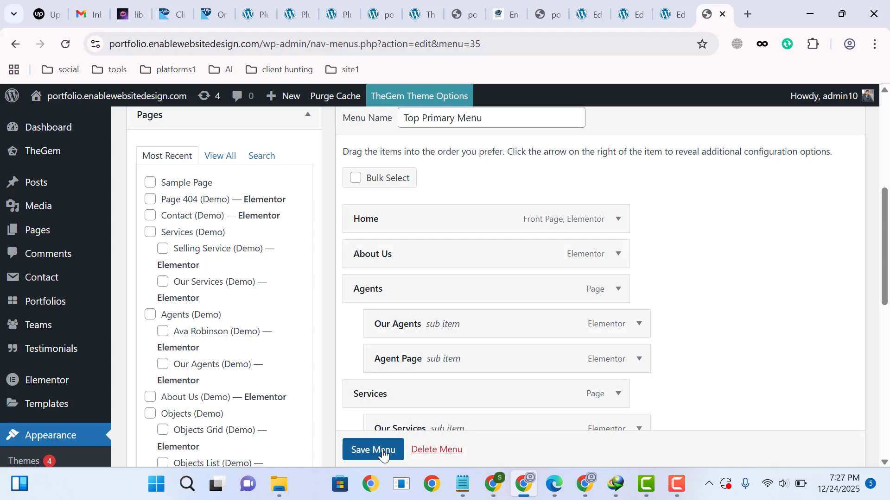
scroll(385, 449, "down", 1)
left_click(382, 452)
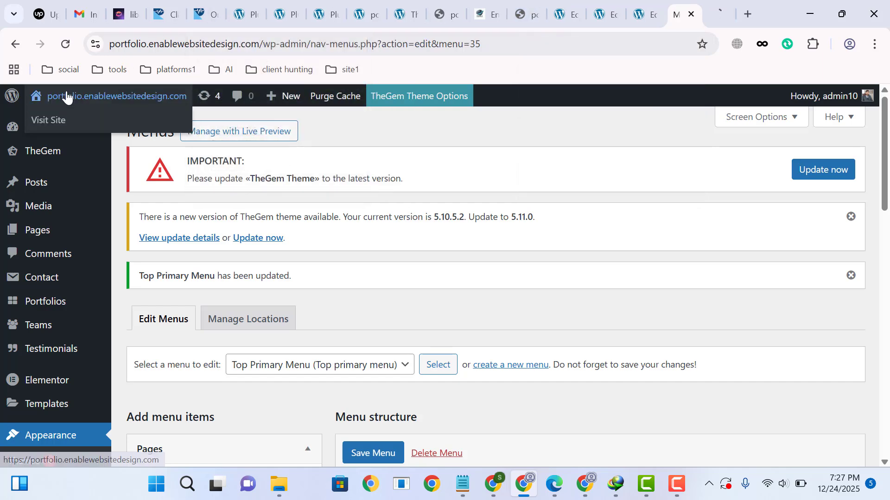
middle_click(65, 95)
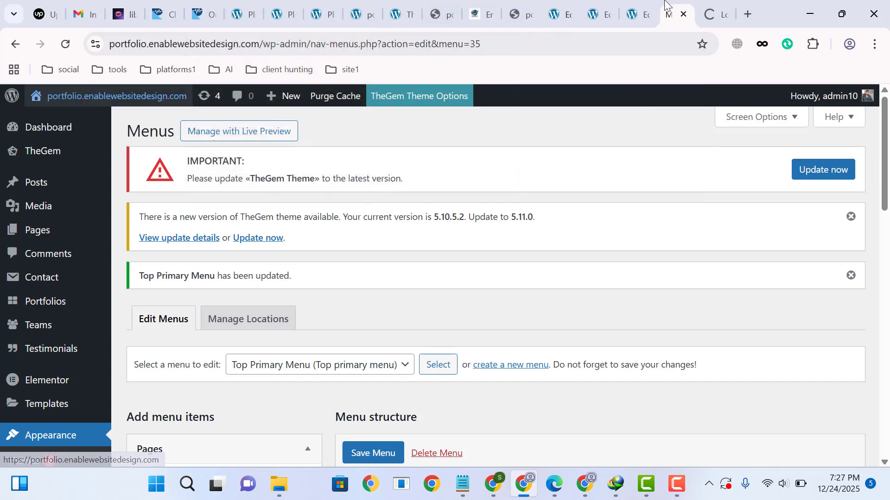
left_click(711, 9)
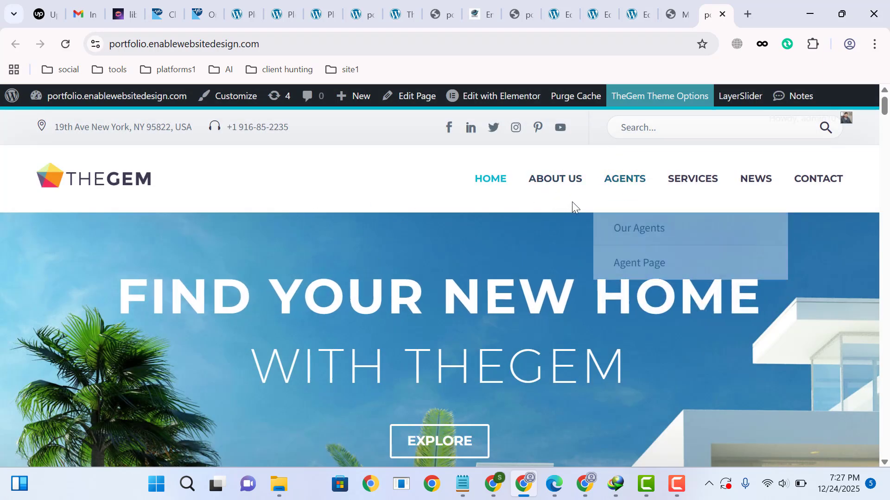
Open the homepage's Footer Widget Area section in Elementor in a new tab and switch to it.
mouse_move(483, 99)
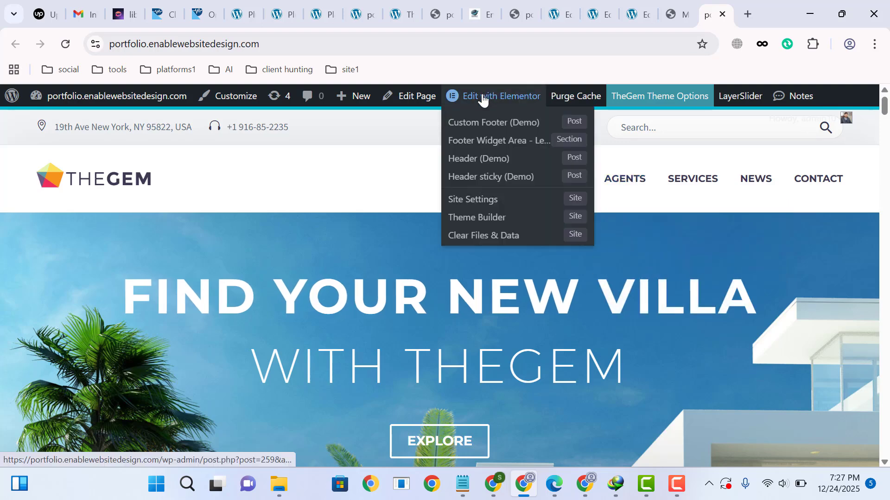
left_click(474, 143, "ctrl")
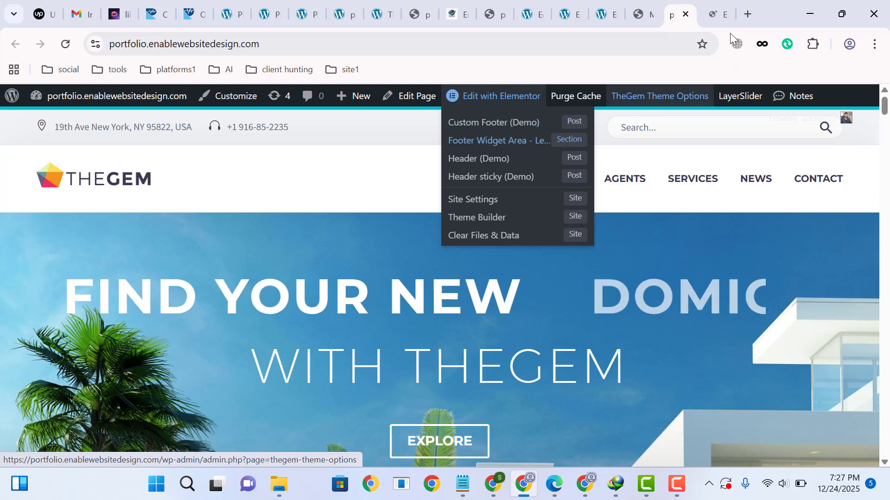
left_click(718, 14)
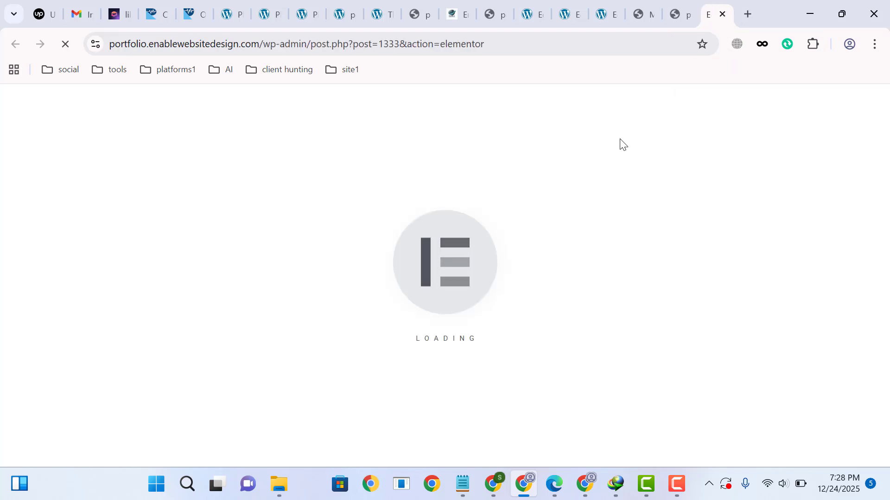
Open the WordPress Plugins admin screen in a new tab from the live homepage and go to Add Plugins.
left_click(501, 11)
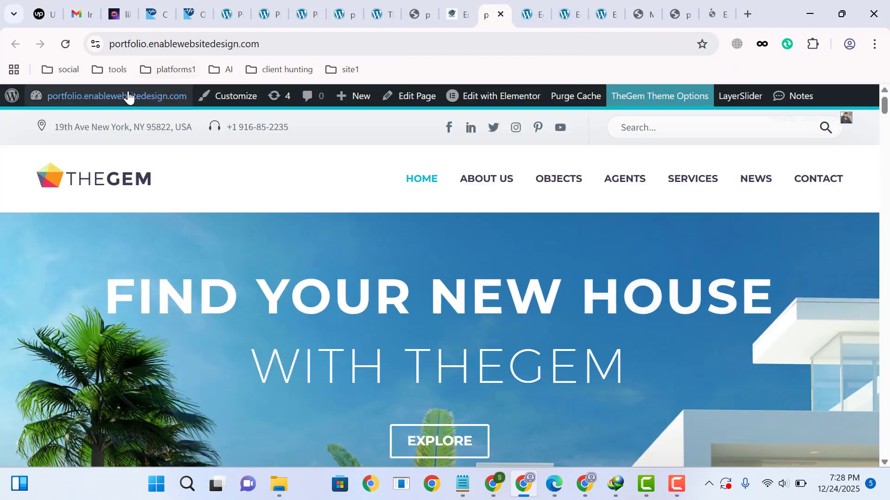
mouse_move(127, 93)
left_click(56, 139)
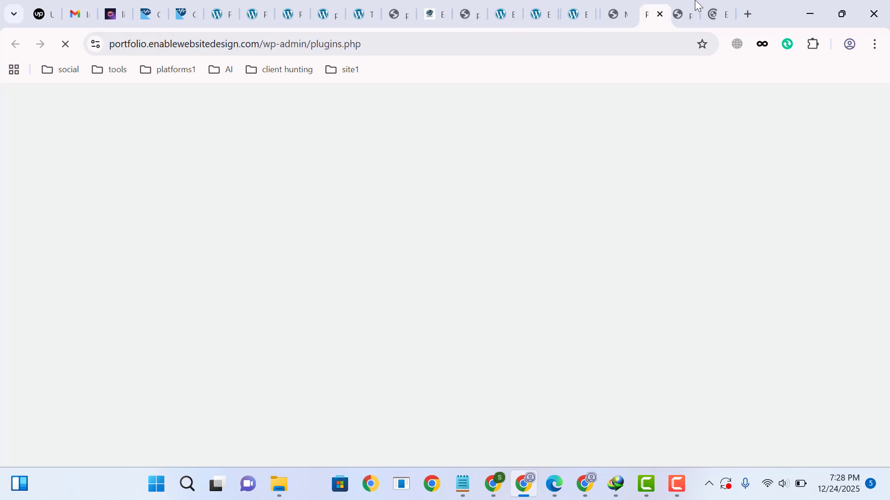
left_click_drag(696, 0, 701, 0)
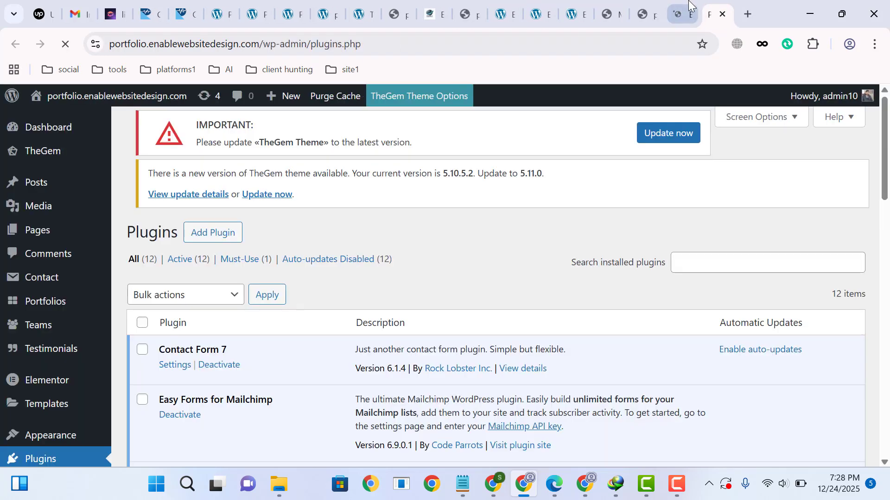
left_click(692, 1)
left_click(716, 1)
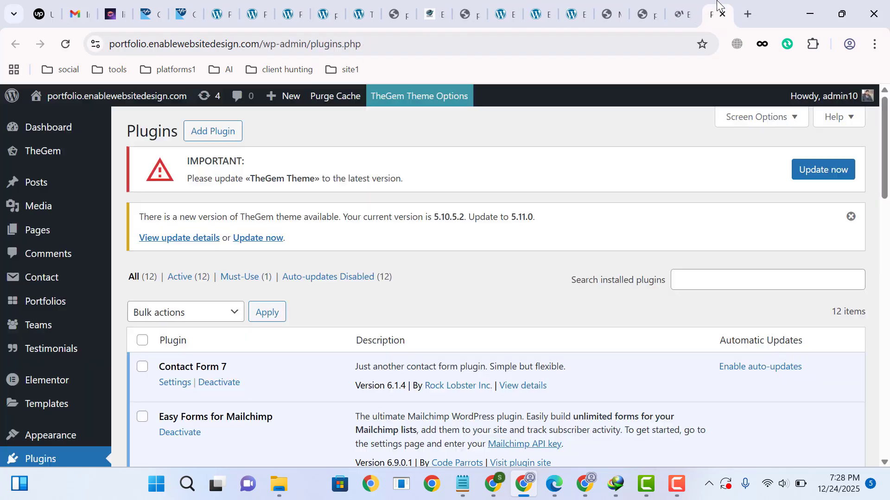
left_click(224, 128)
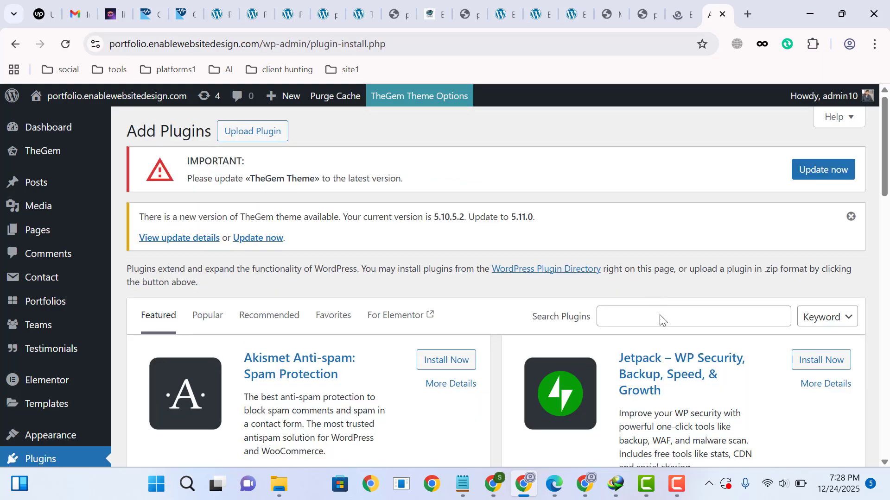
Search the plugin directory for CLASSIC EDITOR and install a classic editor plugin from the results.
left_click(661, 313)
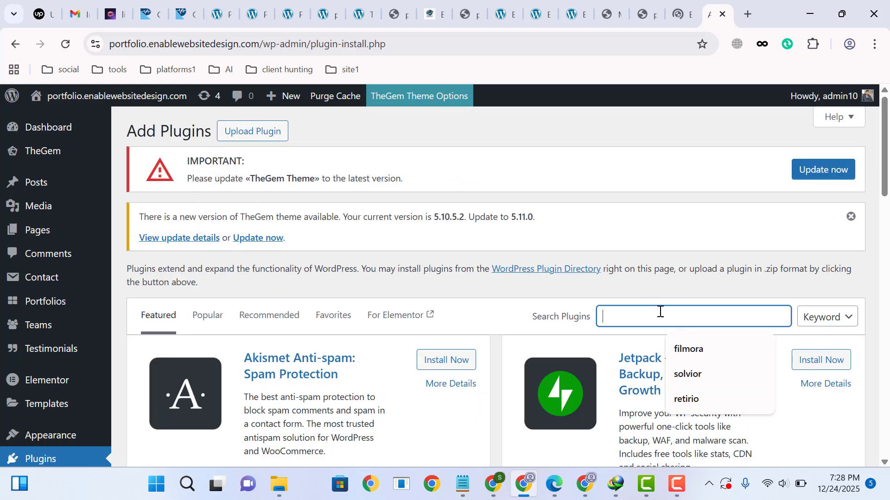
type("CLASSIC EDITOR")
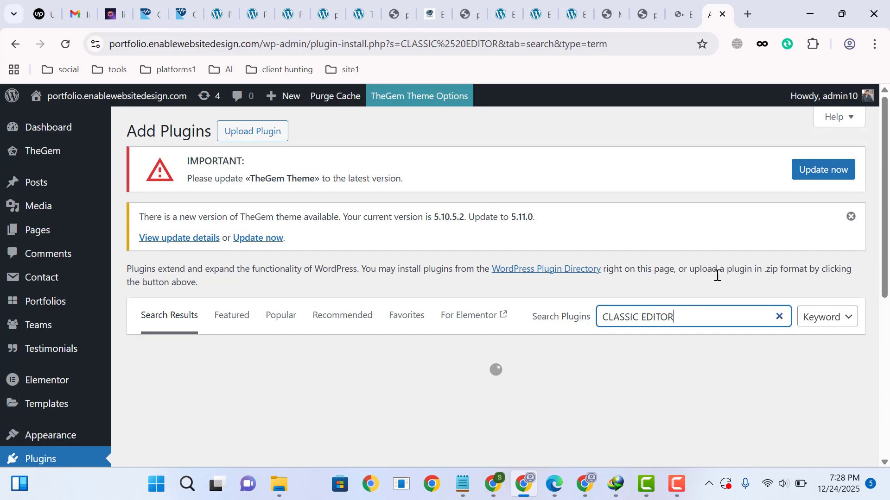
scroll(635, 288, "down", 5)
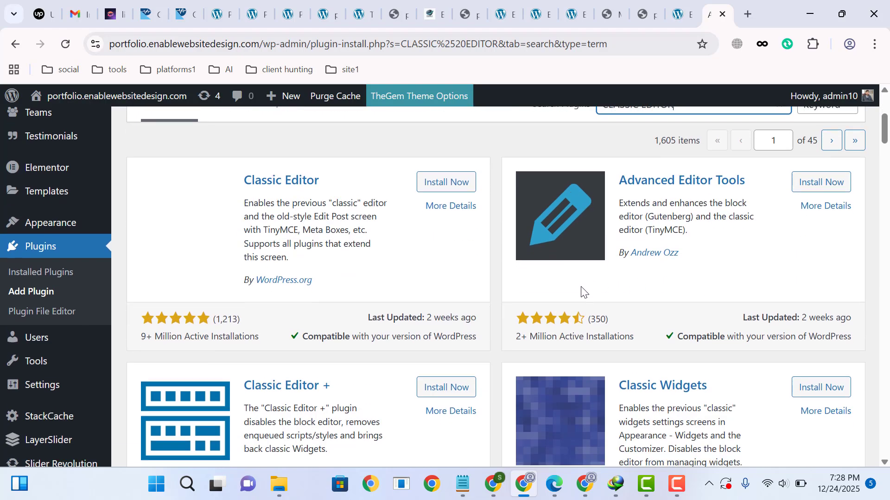
scroll(510, 290, "down", 3)
left_click(437, 260)
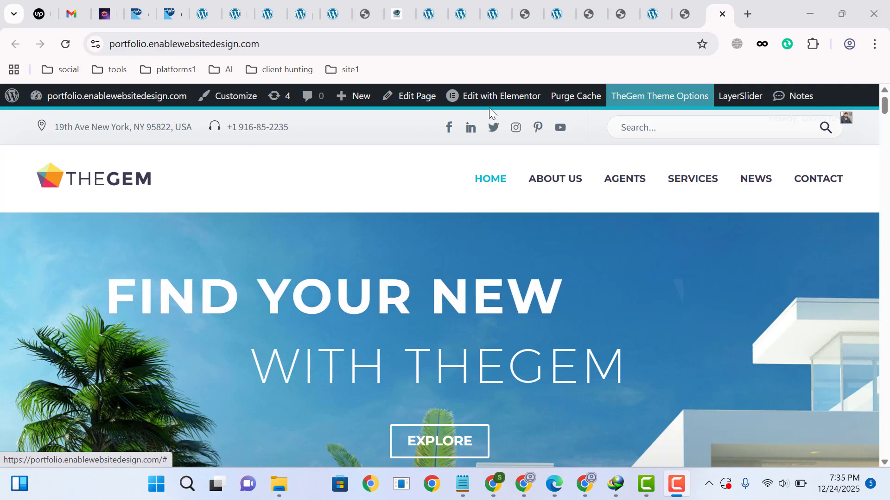
Open TheGem Theme Options in a new tab from the live homepage and show the Logo & Identity settings.
right_click(616, 98)
right_click(615, 120)
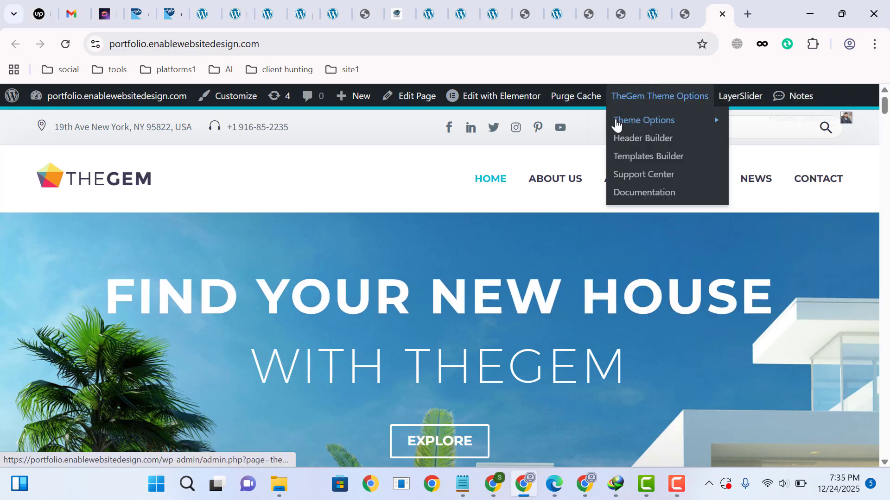
left_click(640, 129)
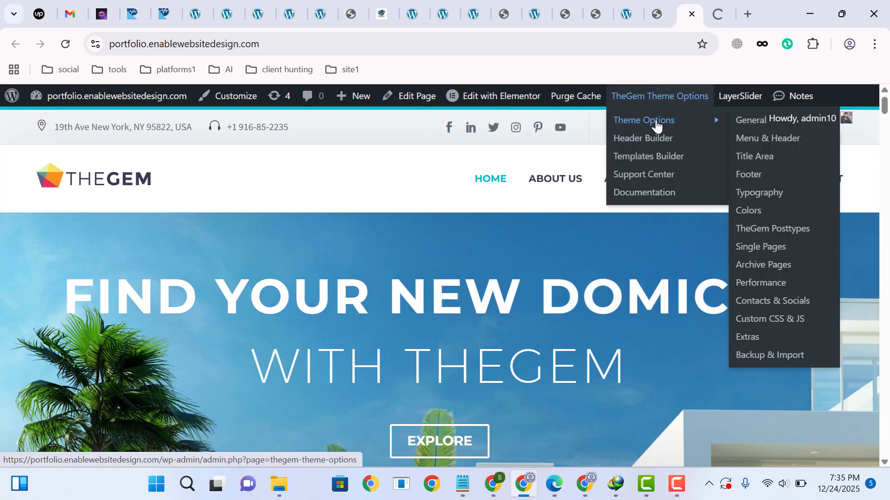
left_click(721, 5)
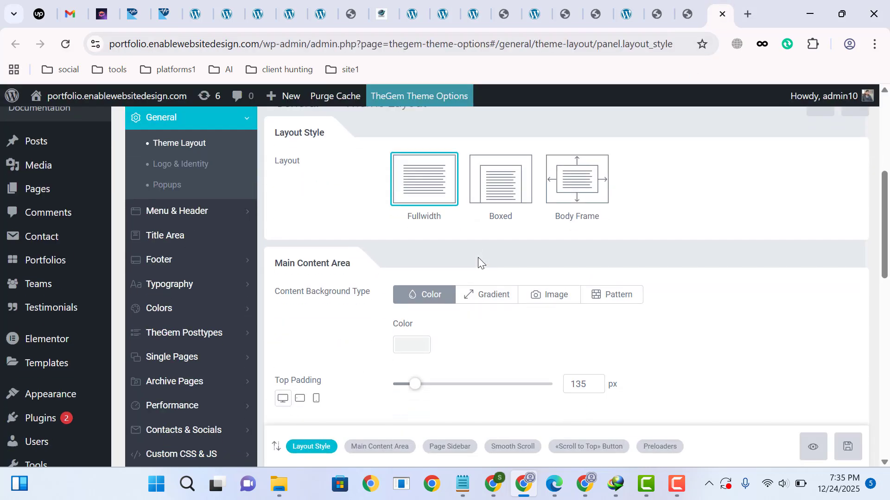
left_click(202, 170)
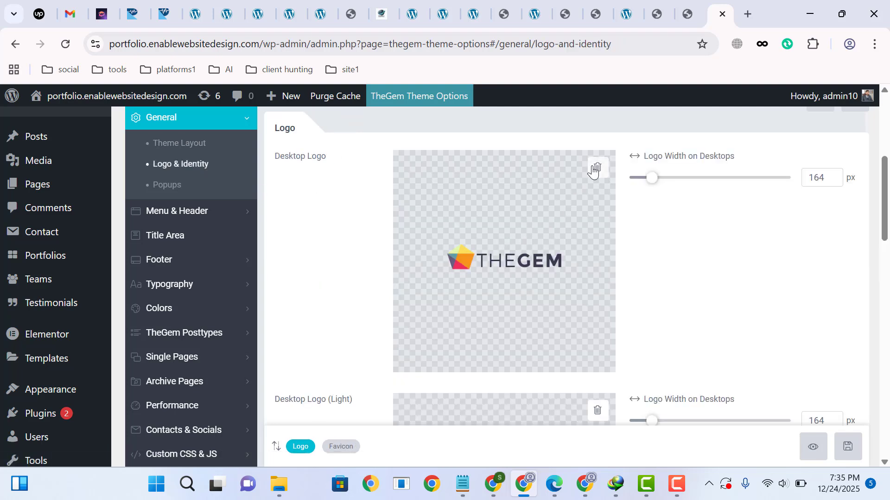
Review the desktop and mobile logo images and their width settings in the Logo & Identity options.
scroll(586, 235, "down", 10)
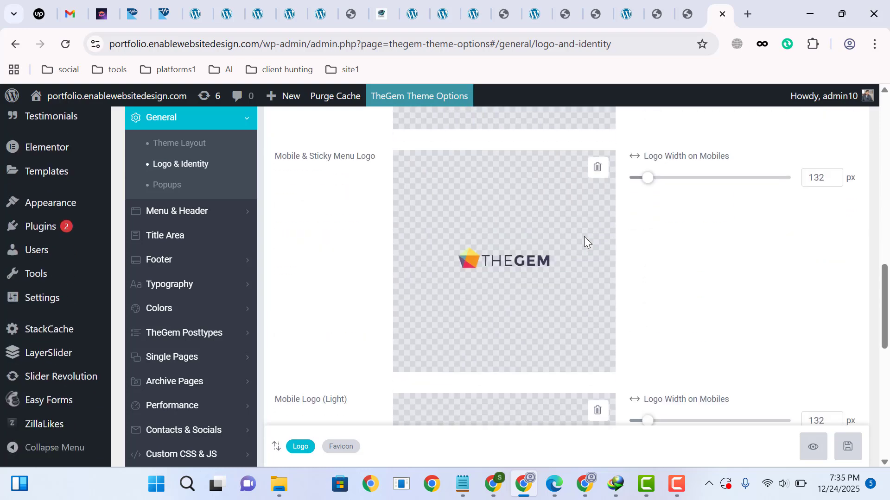
scroll(584, 236, "down", 5)
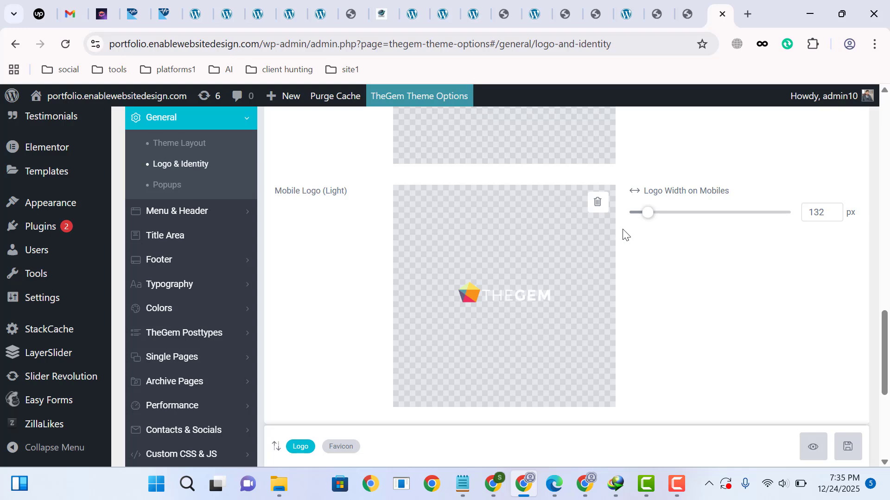
scroll(649, 222, "up", 5)
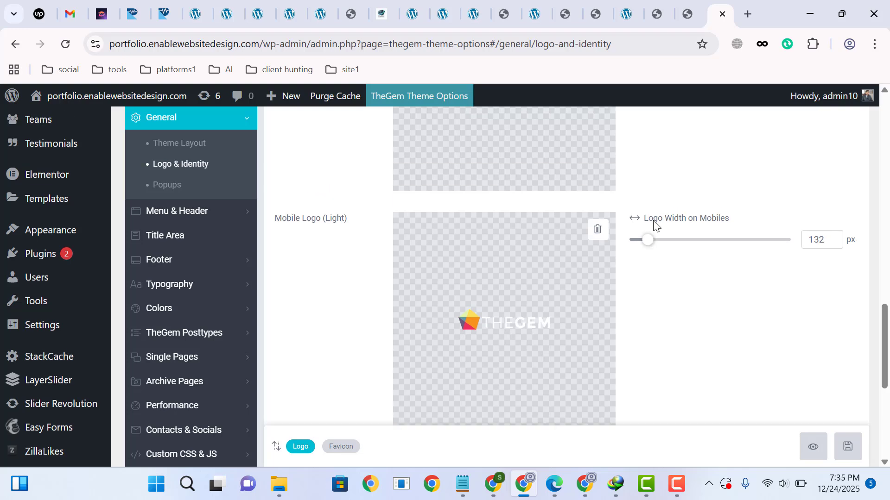
scroll(656, 225, "up", 6)
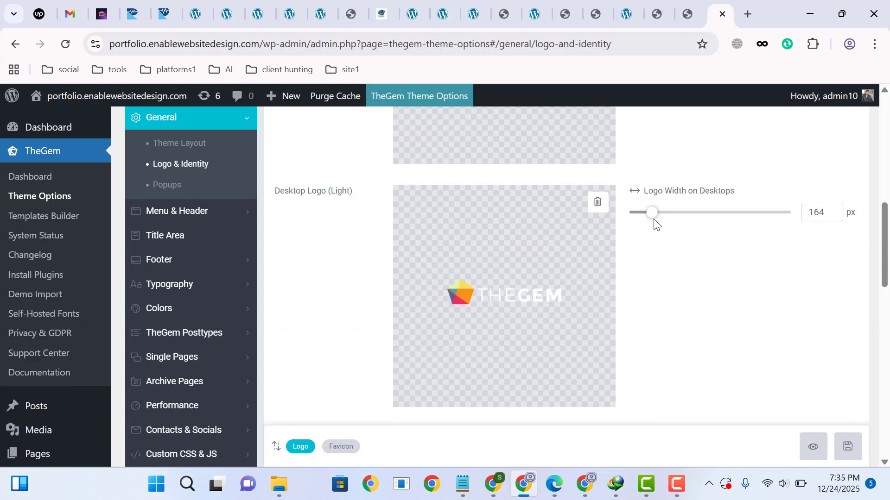
scroll(656, 226, "down", 14)
scroll(655, 225, "up", 6)
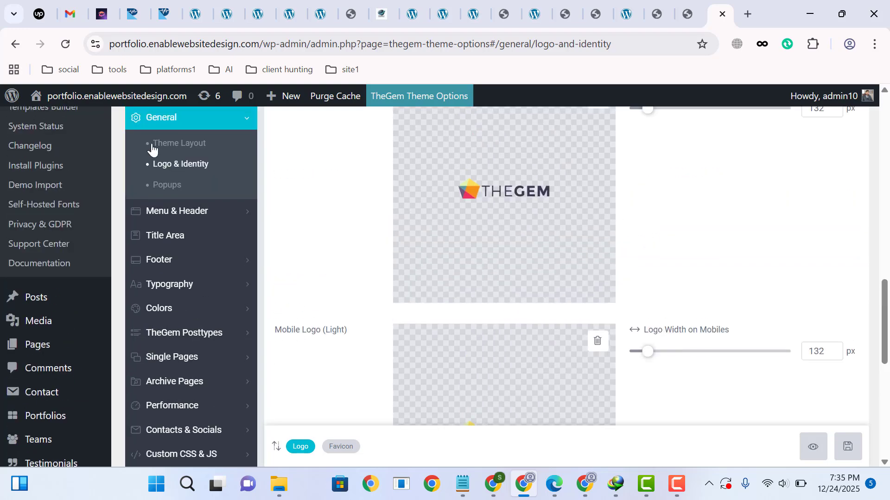
Show the General Theme Layout options and review them from Layout Style through to Preloaders.
left_click(167, 148)
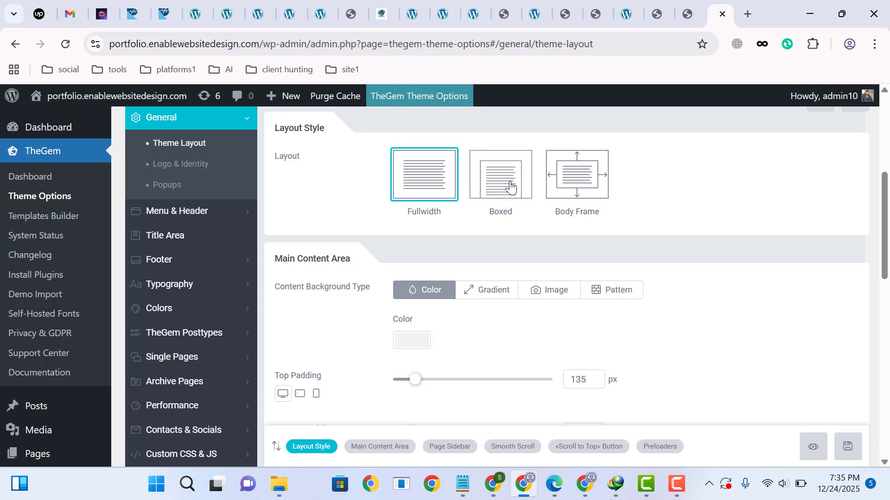
scroll(611, 230, "down", 3)
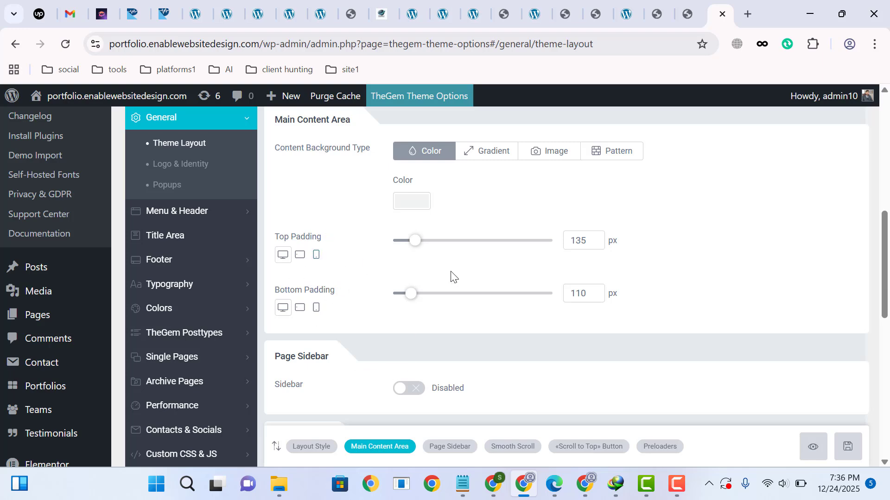
scroll(450, 271, "down", 7)
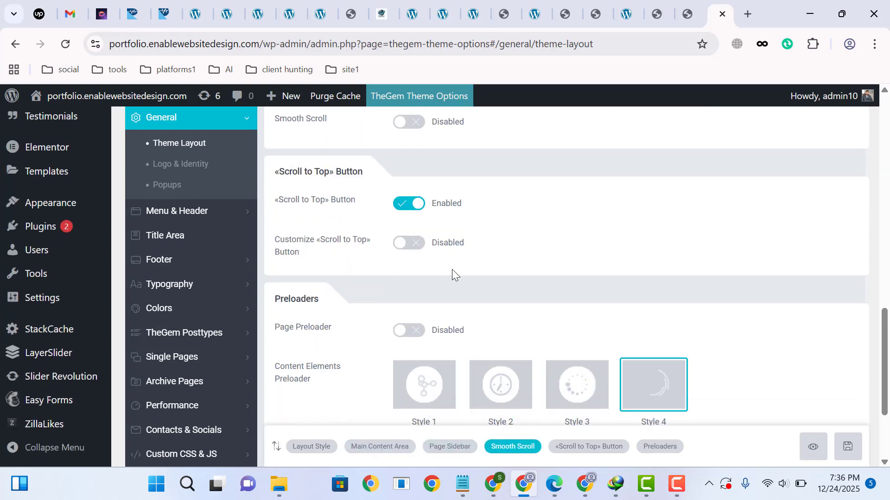
scroll(452, 270, "down", 3)
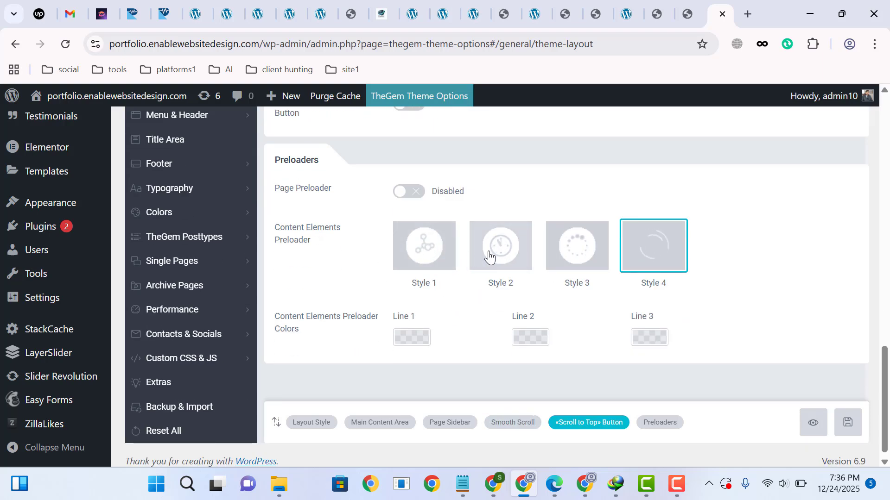
scroll(510, 276, "up", 5)
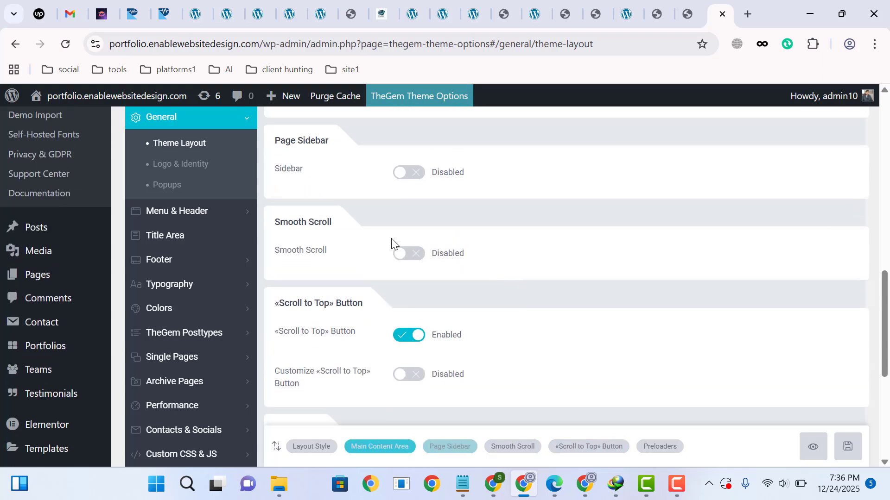
Show the Popups options and the Menu & Header layout options, including the header and sticky header templates.
left_click(167, 185)
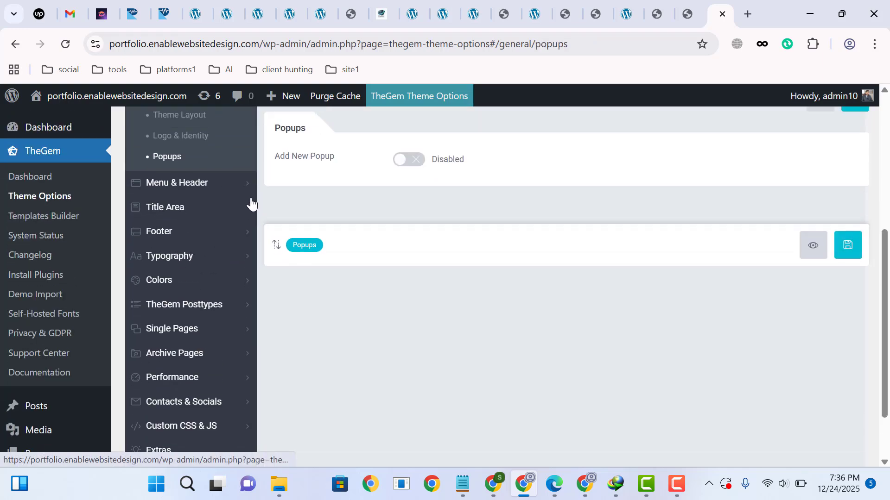
left_click(193, 181)
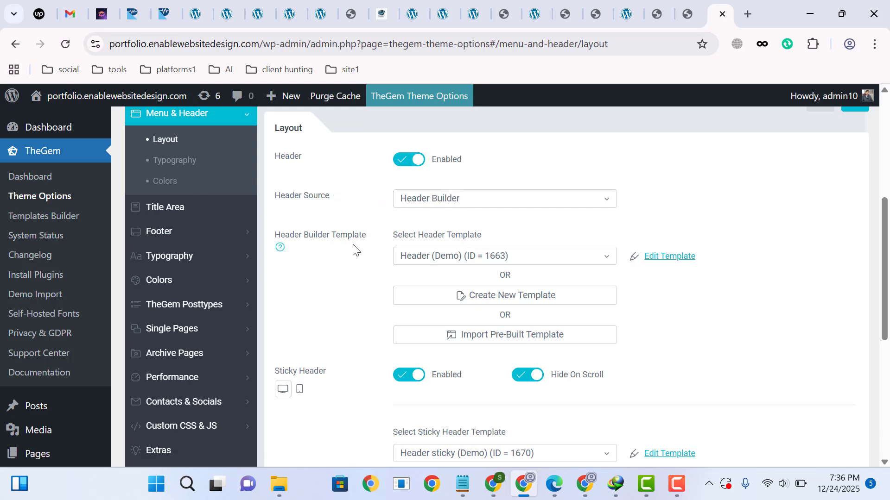
scroll(354, 250, "down", 5)
scroll(354, 248, "up", 4)
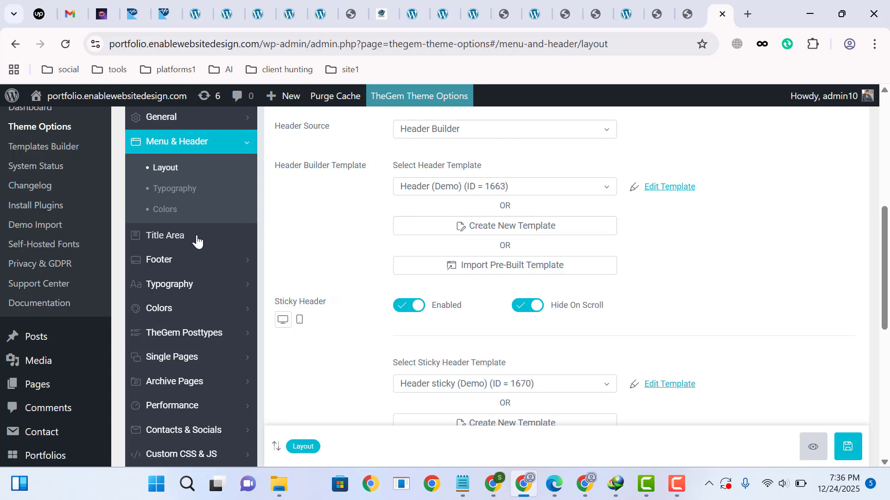
Show the Footer layout options and review the Bottom Area and Footer Template sections.
left_click(176, 260)
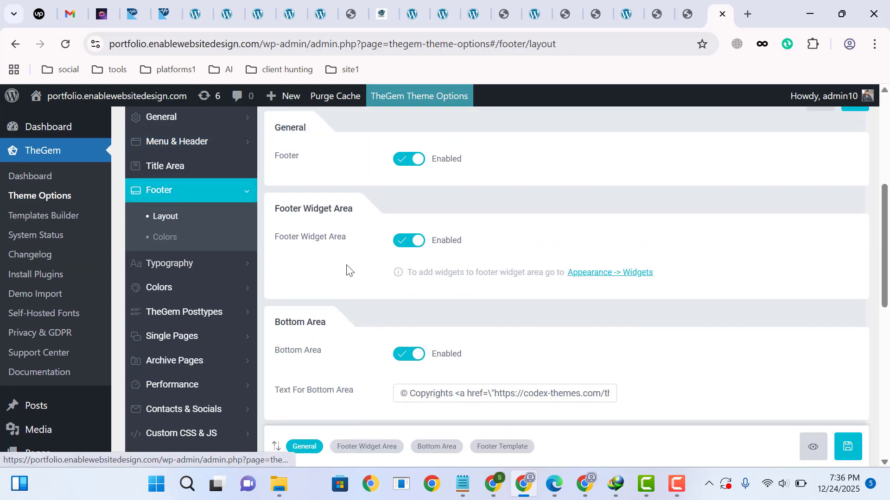
scroll(555, 253, "down", 3)
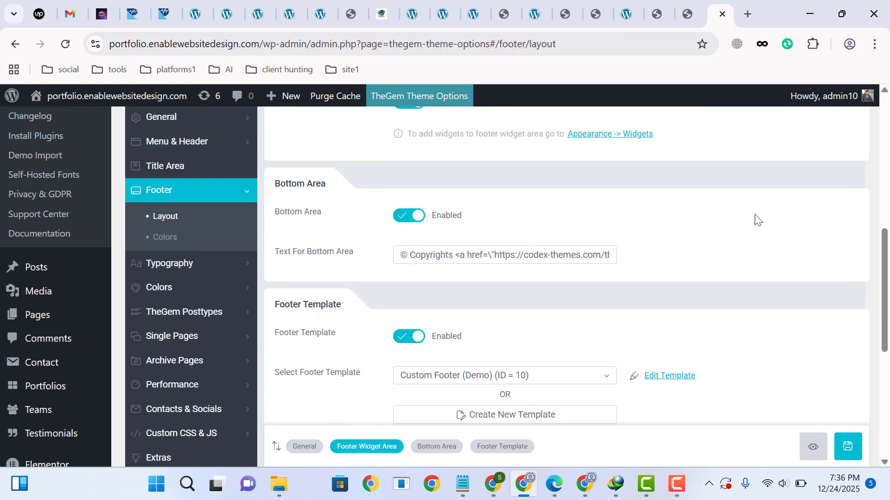
scroll(754, 216, "down", 2)
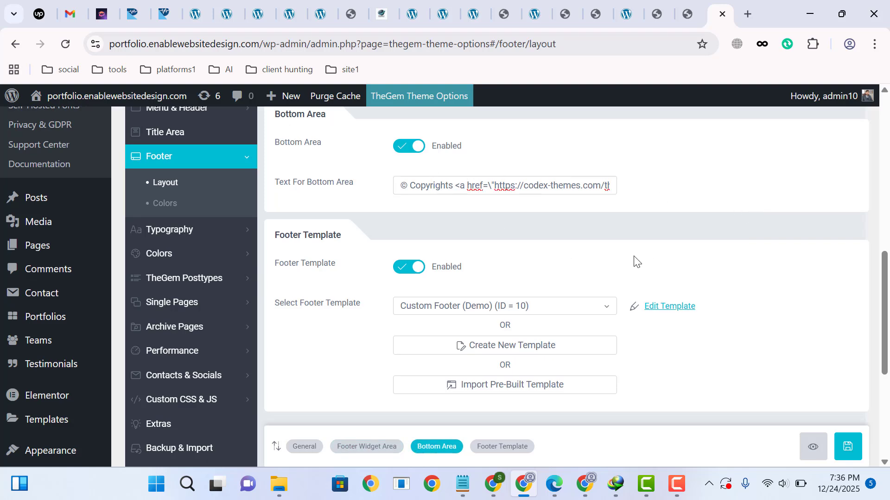
Check the copyright line at the end of the live homepage and return to the footer options.
left_click(687, 14)
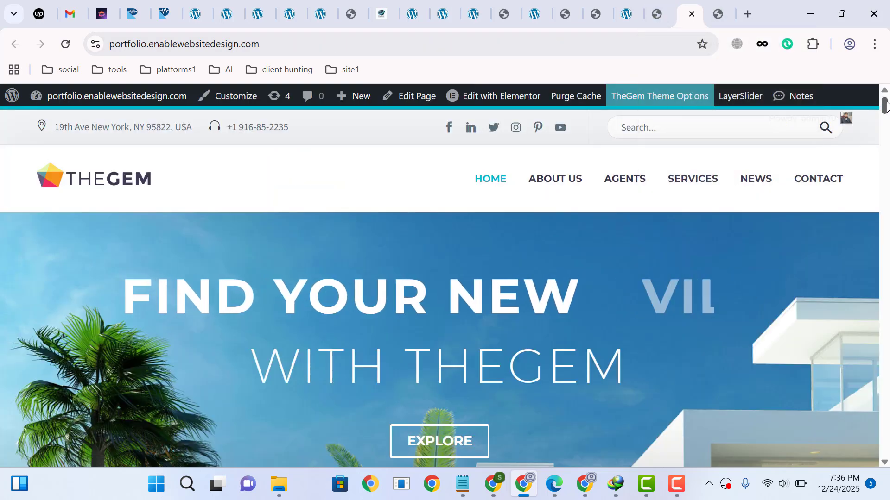
left_click_drag(884, 105, 884, 448)
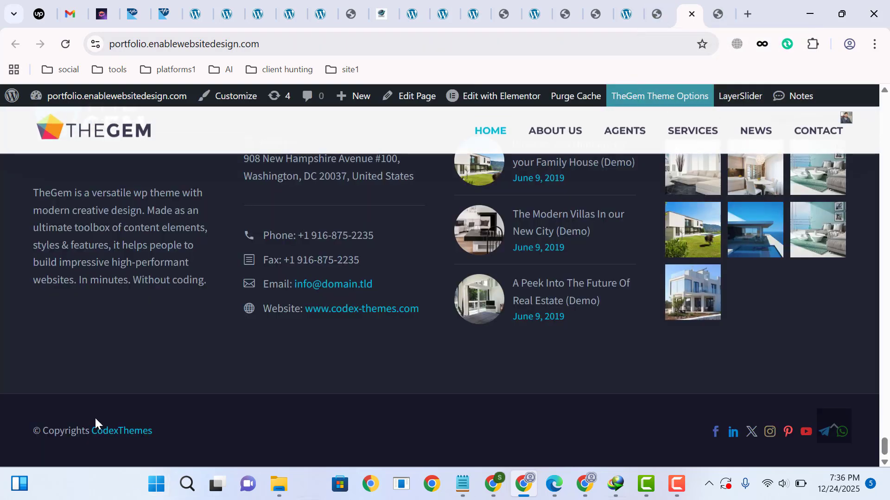
left_click(715, 5)
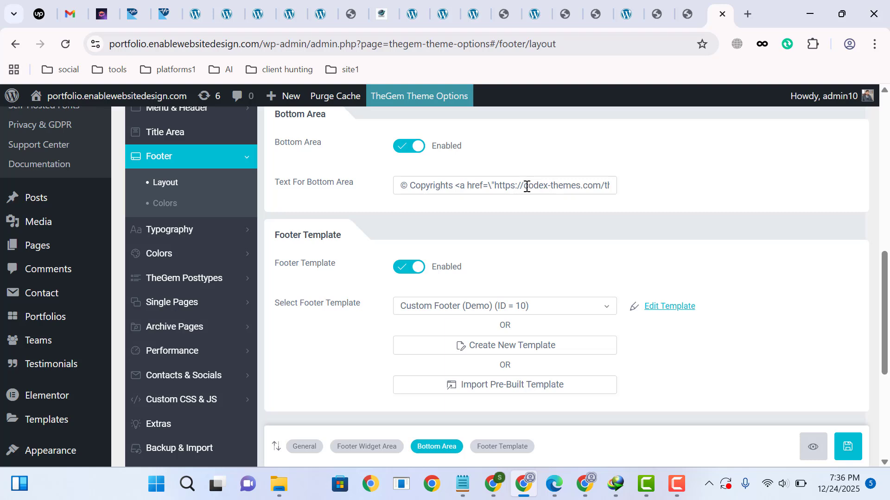
left_click_drag(525, 186, 474, 189)
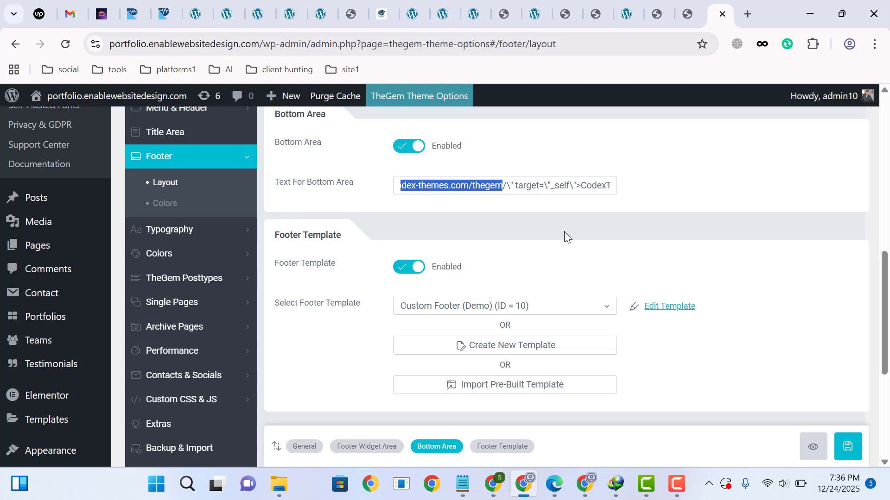
type("enablewebsi")
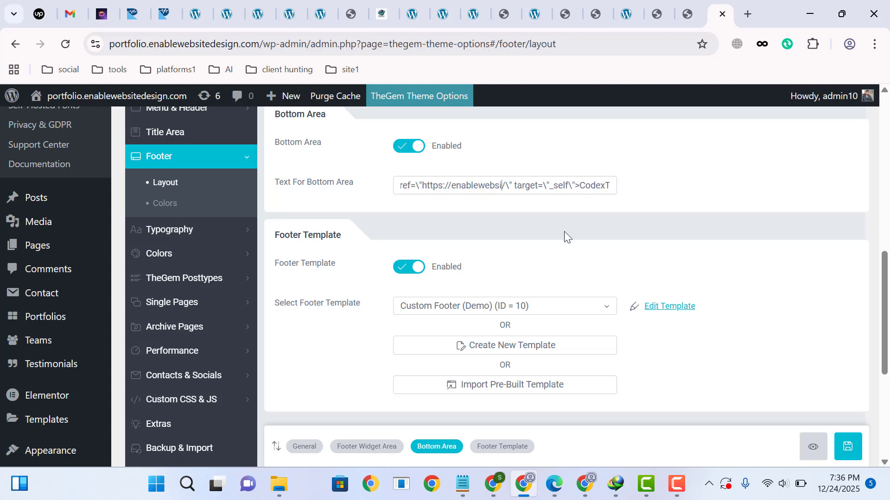
type("tedesign.com")
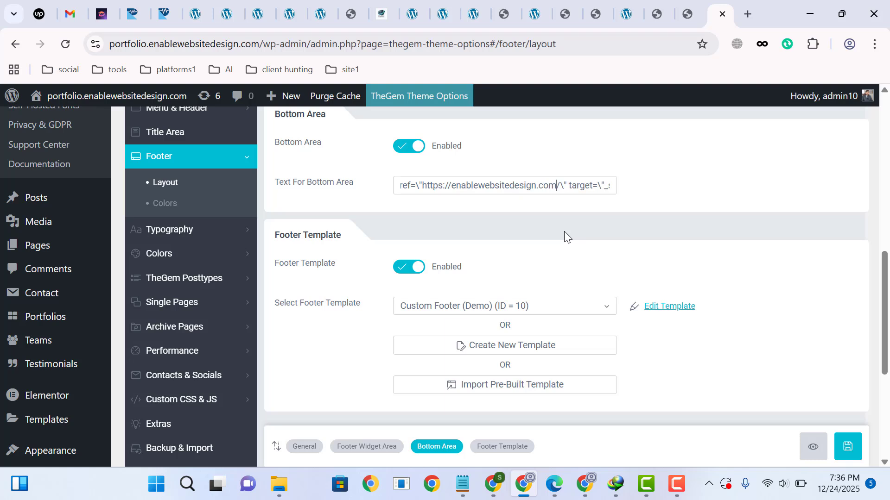
key("BackSpace")
key("BackSpace")
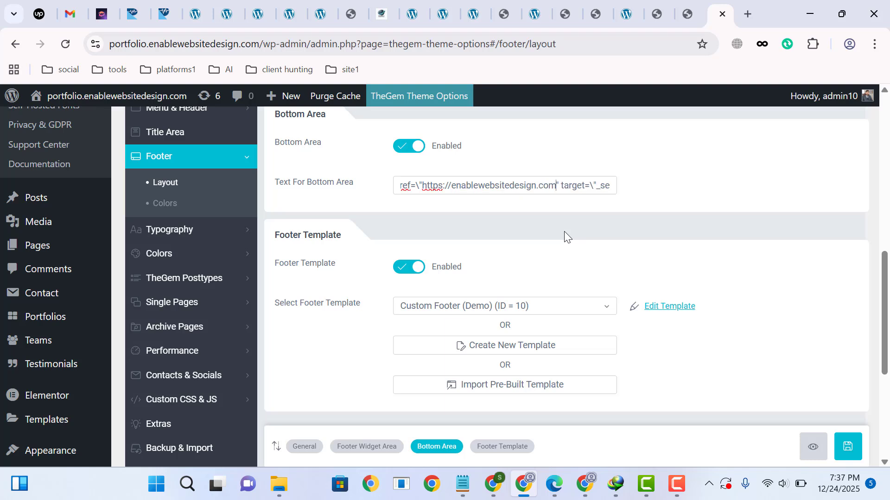
Replace the link text CodexThemes in the footer's Text For Bottom Area with Enablewebsitedesign.
key("Right")
key("Right")
key("Right")
key("Right")
key("Right")
key("Right")
key("Right")
key("Right")
key("Right")
key("Right")
key("Right")
key("Right")
key("Right")
key("Right")
key("Right")
key("Right")
key("Right")
key("Right")
key("Right")
key("Right")
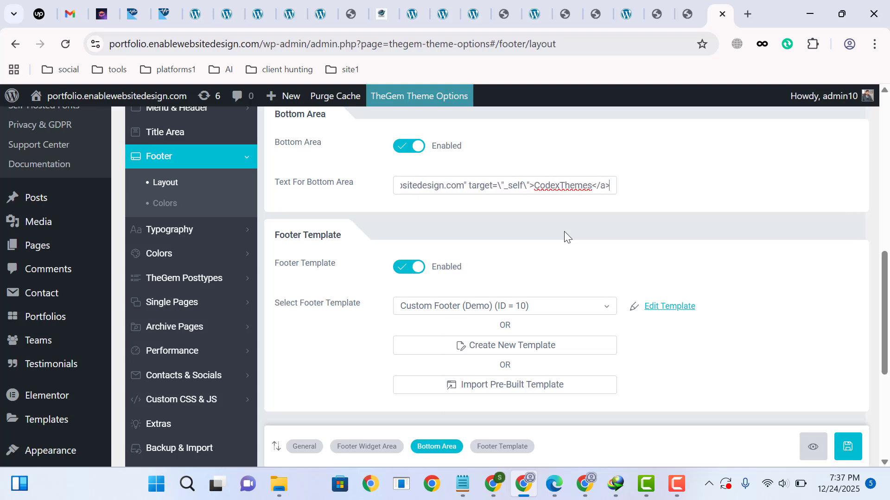
key("shift+Left")
key("shift+Left")
key("shift+Left")
key("shift+Left")
key("shift+Left")
key("shift+Left")
key("shift+Left")
key("shift+Left")
key("shift+Left")
key("shift+Left")
key("shift+Left")
key("shift+Left")
key("shift+Right")
type("Enablew")
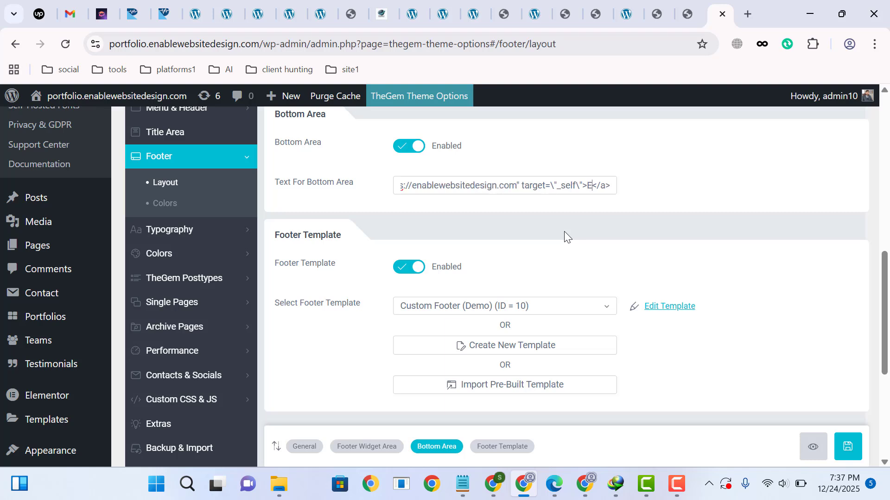
type("ebsitedesign")
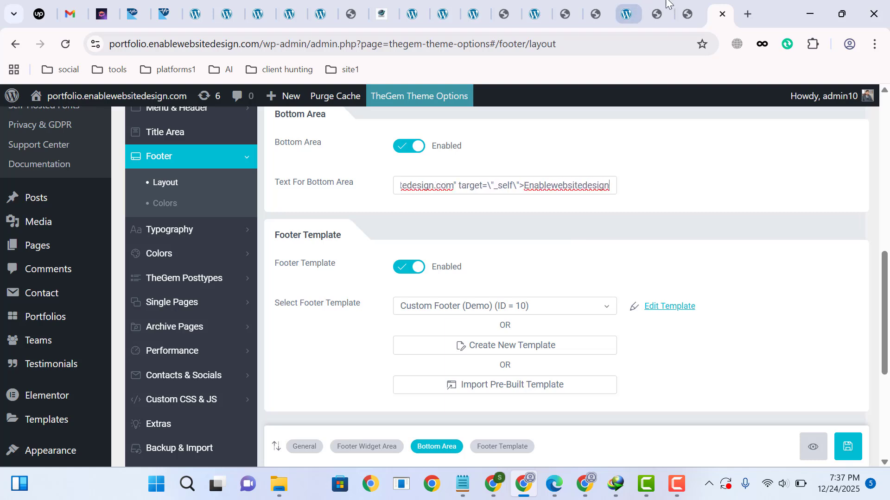
View the contact details section of the live homepage's footer and return to the footer options.
left_click(683, 2)
scroll(742, 221, "up", 10)
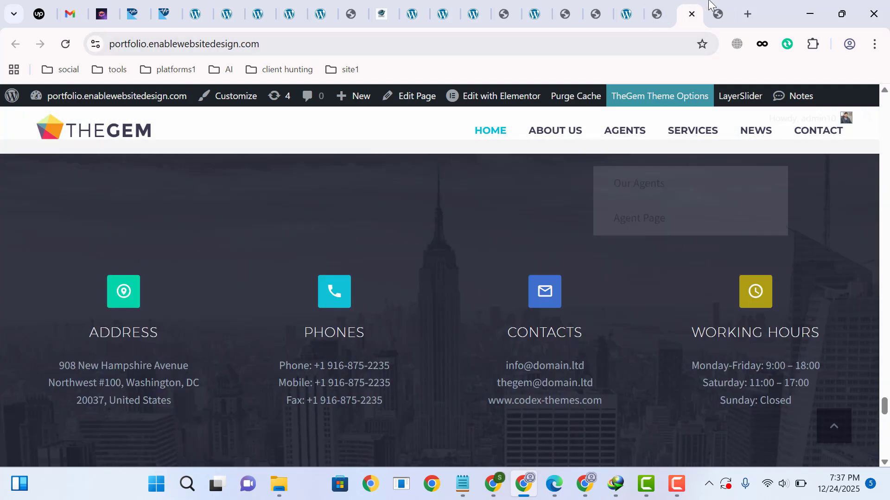
left_click(714, 10)
Open the Custom Footer (Demo) template in Elementor in a new tab, checking the live homepage's footer while it loads.
right_click(673, 306)
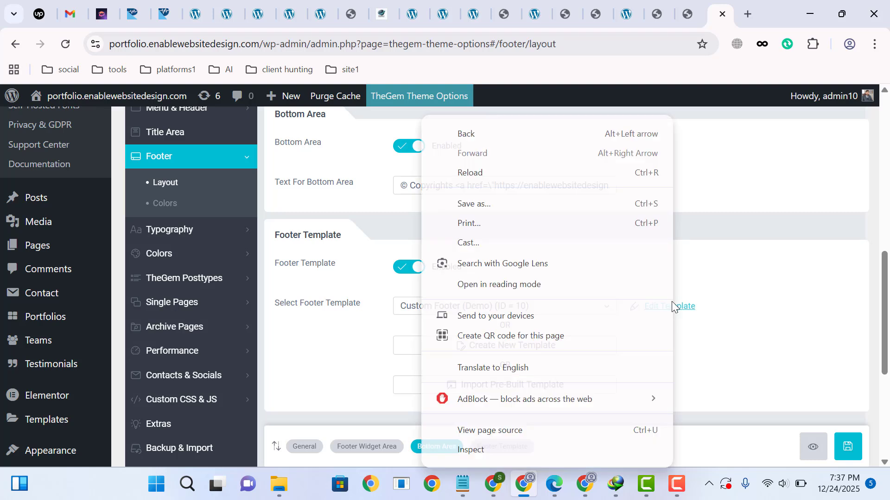
left_click(744, 265)
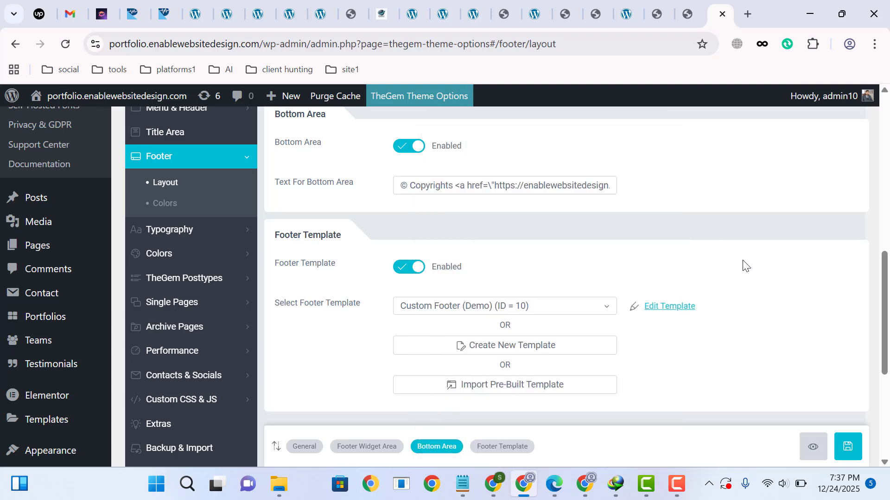
middle_click(678, 310)
left_click(722, 14)
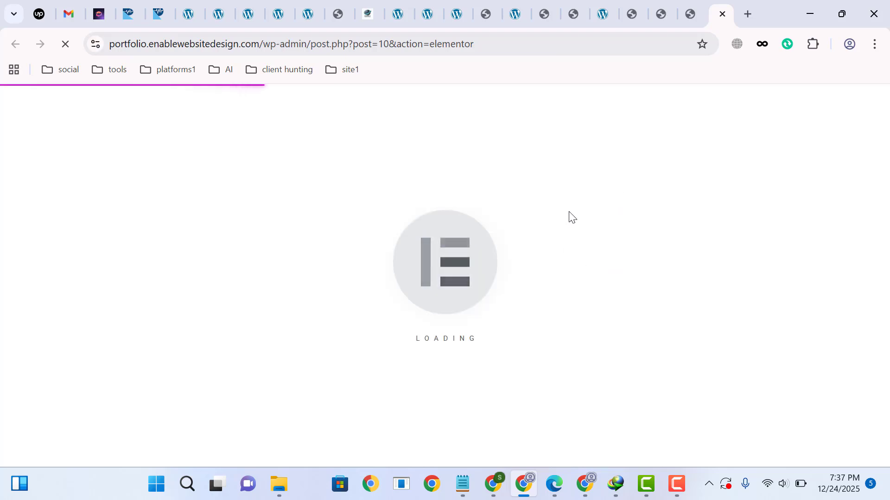
left_click(683, 3)
left_click(666, 2)
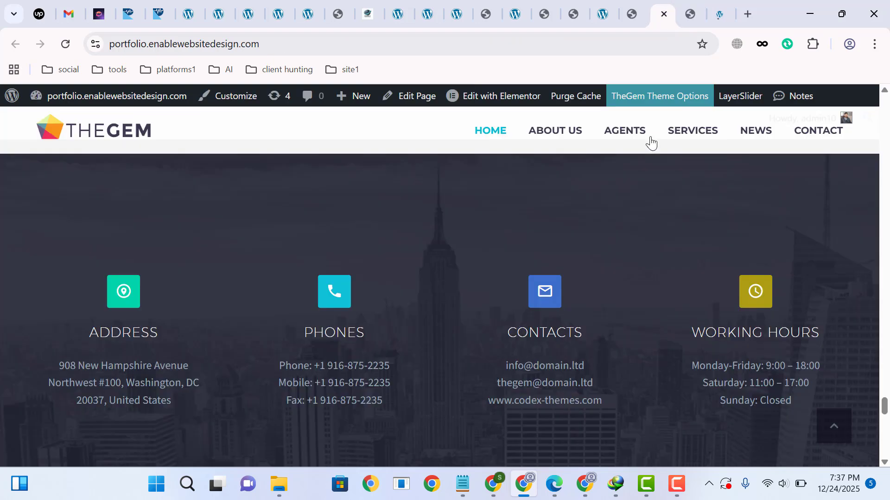
left_click(718, 13)
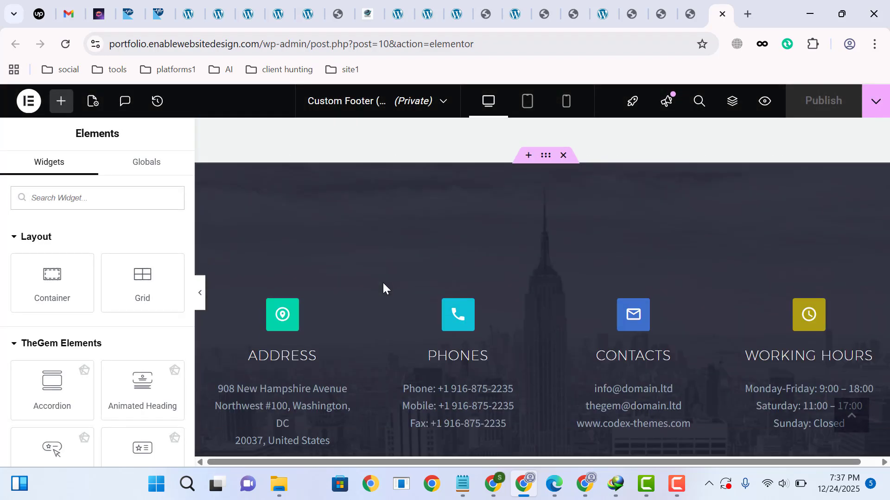
Inspect the footer template's Address column, selecting its icon, heading and address text and examining the heading's title field.
scroll(368, 291, "down", 2)
scroll(363, 277, "up", 3)
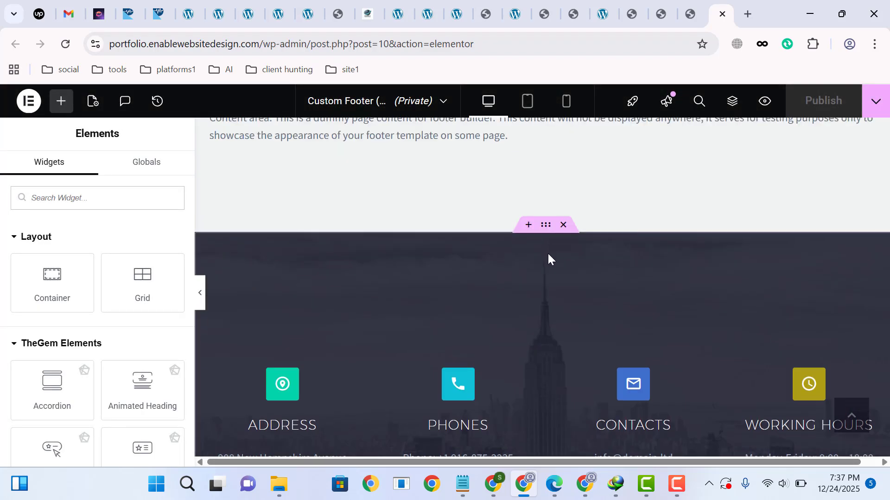
scroll(547, 252, "down", 4)
left_click(288, 181)
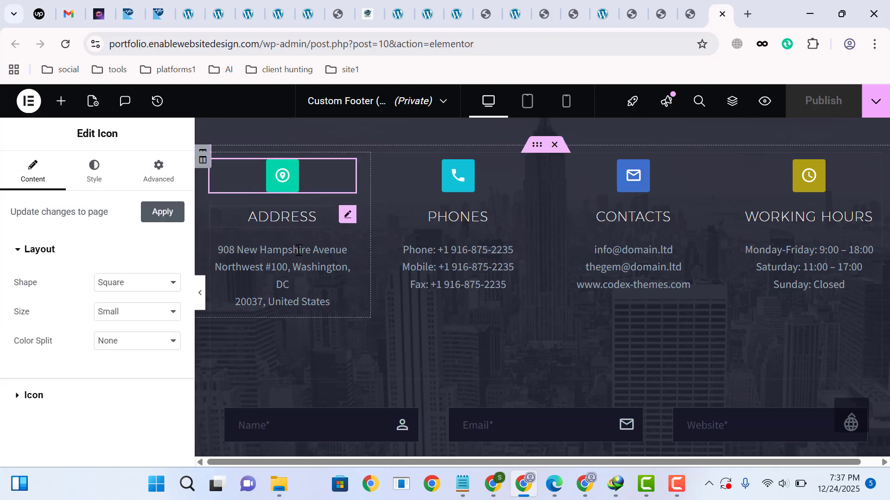
left_click(288, 225)
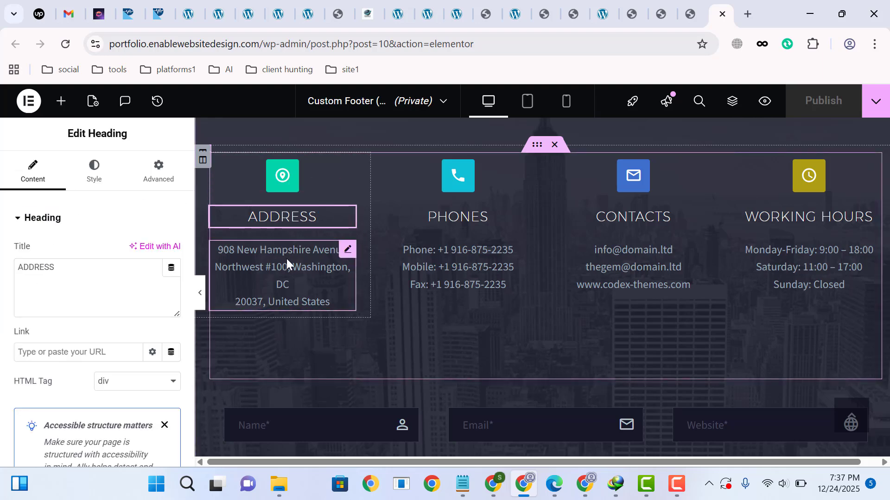
left_click(287, 265)
left_click(249, 223)
left_click(101, 277)
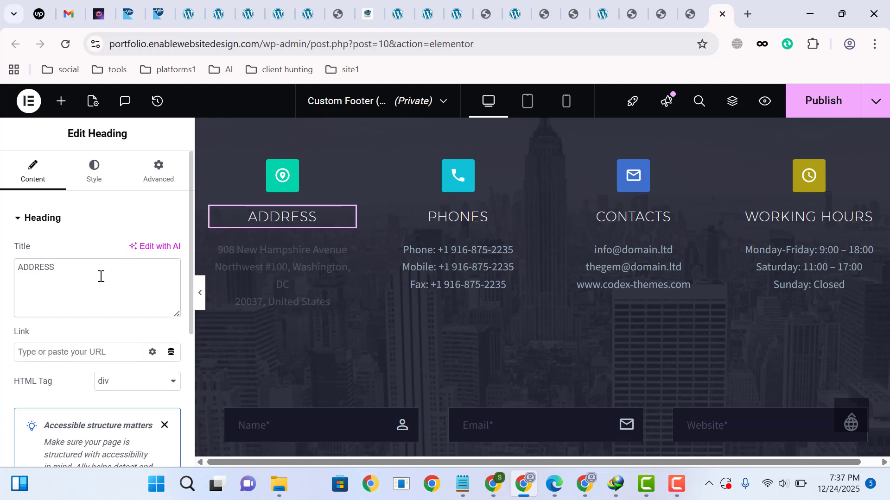
left_click_drag(101, 276, 4, 269)
left_click(74, 277)
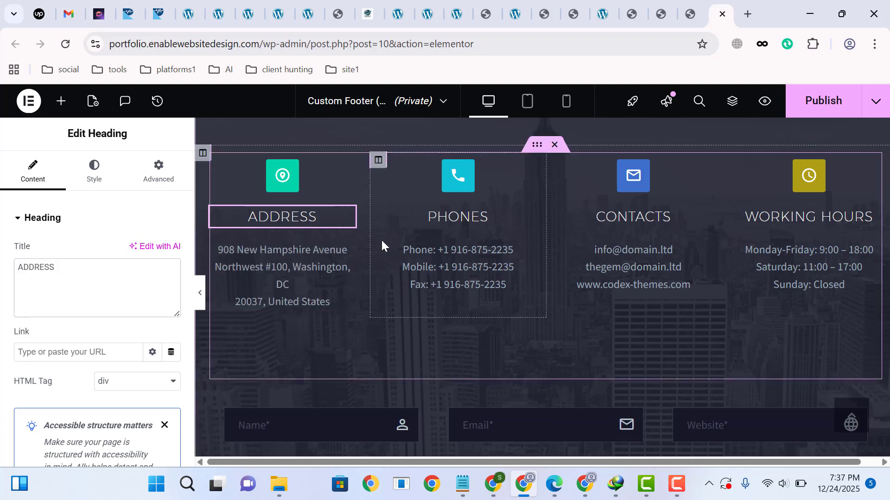
Select the footer template's Contact Form 7 widget and show which form it uses.
scroll(382, 246, "down", 5)
left_click(547, 223)
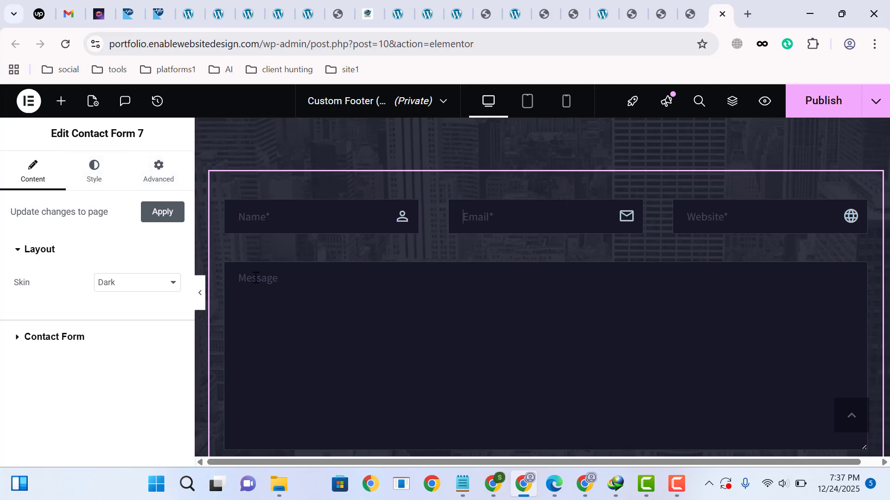
left_click(48, 338)
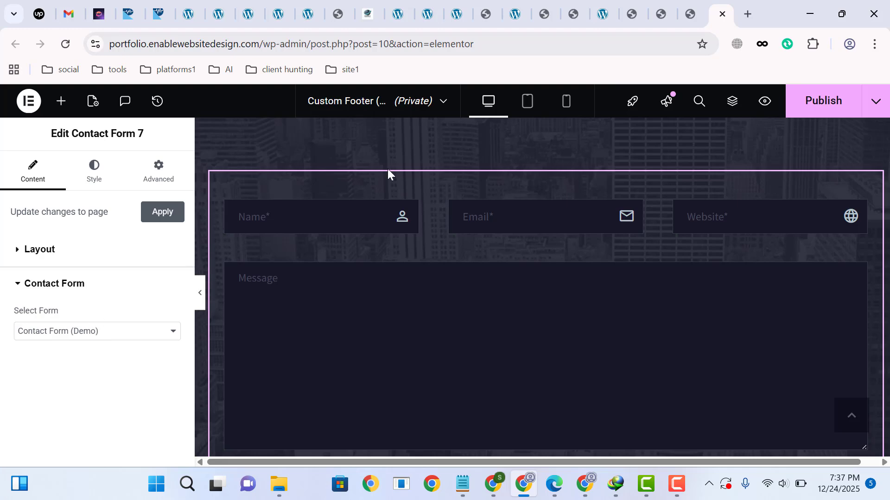
Load the site's Contact Forms list in a new browser tab and open Contact Form (Demo) for editing.
left_click(691, 7)
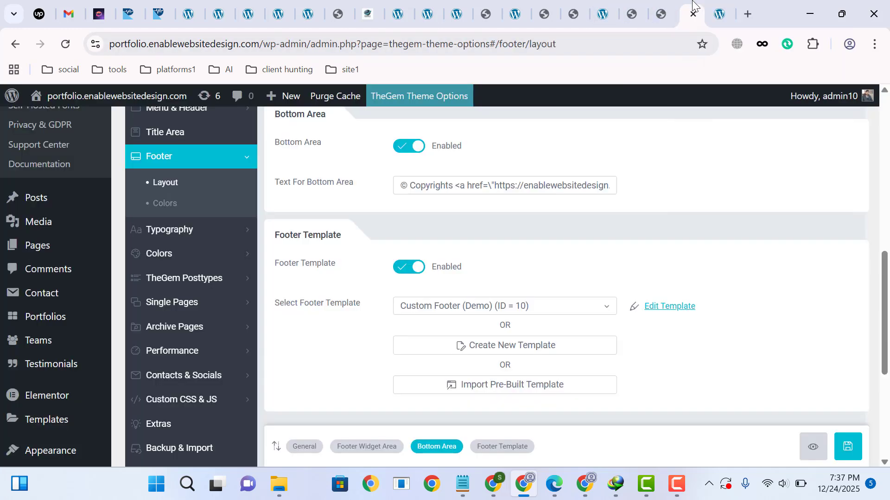
mouse_move(74, 300)
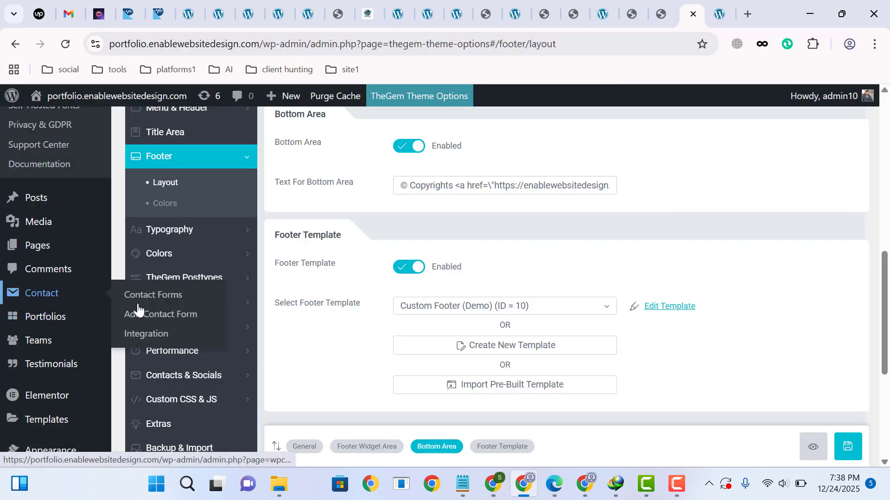
left_click(154, 297)
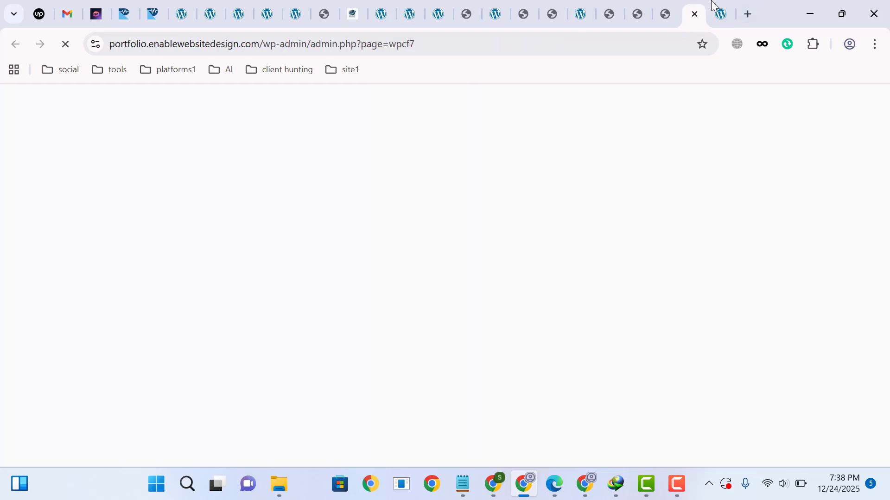
left_click(716, 3)
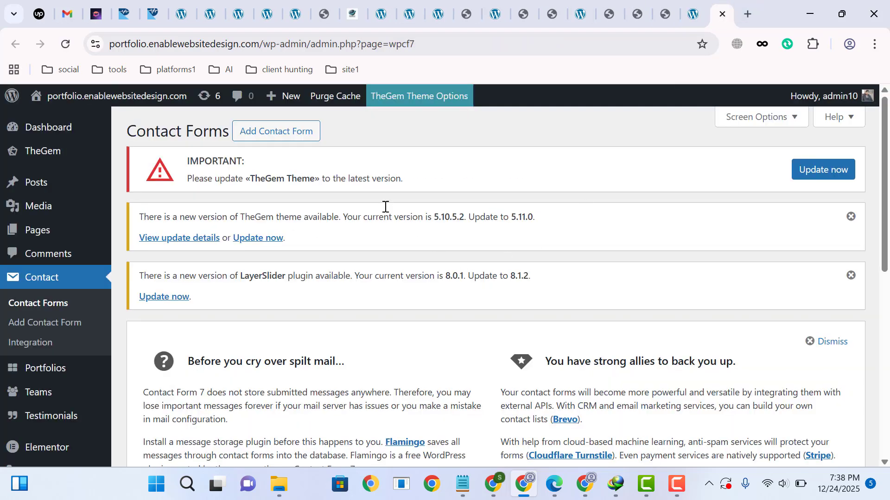
scroll(385, 207, "down", 7)
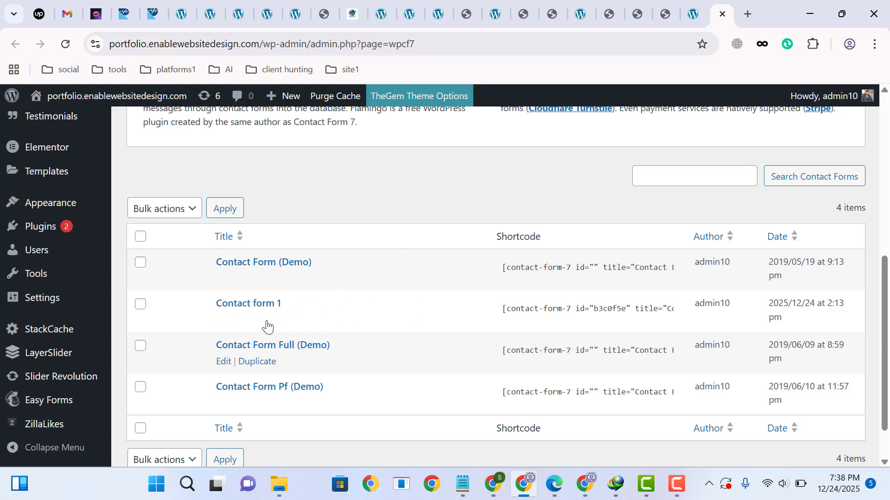
left_click(271, 262)
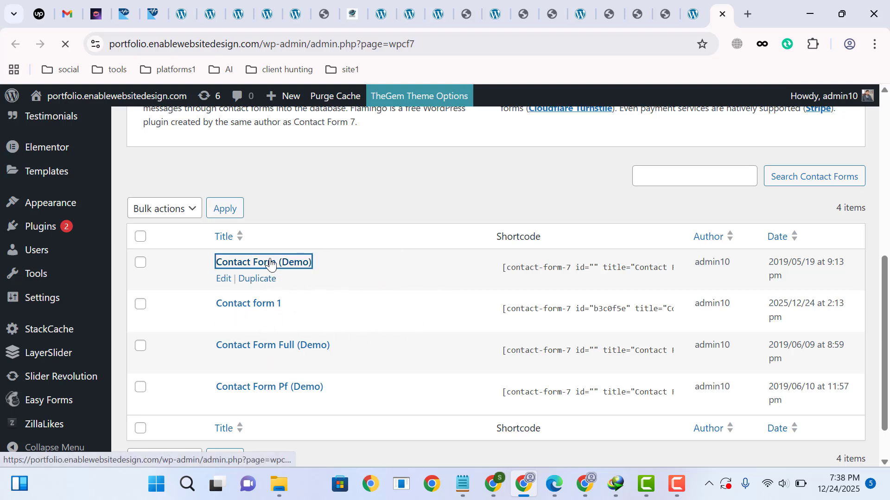
Review the Mail settings of Contact Form (Demo), including its recipient, sender and subject fields.
scroll(208, 306, "down", 3)
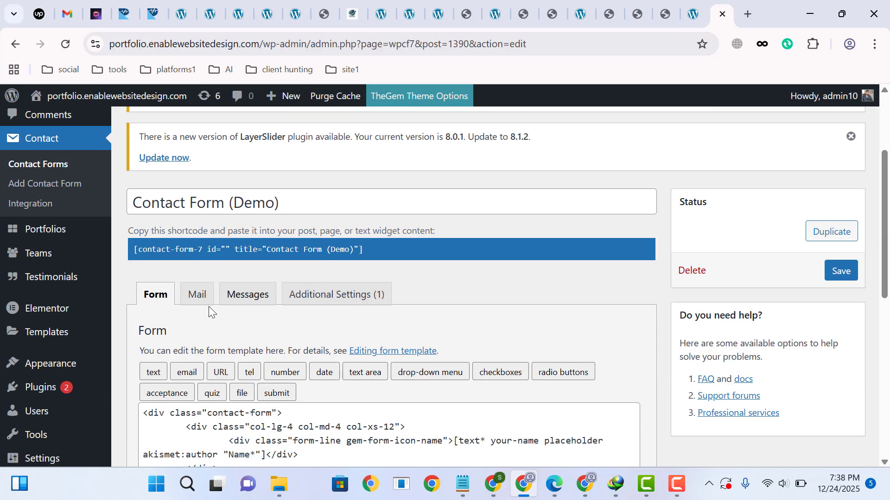
left_click(207, 291)
scroll(338, 292, "down", 4)
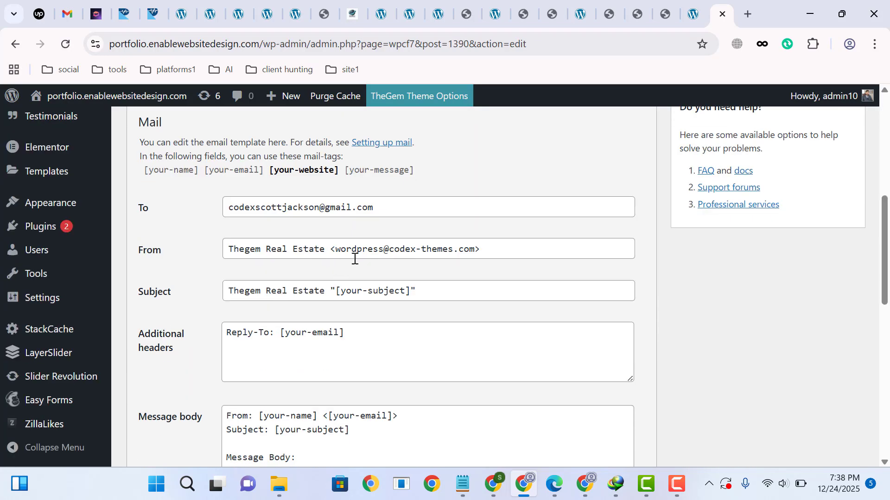
scroll(316, 302, "up", 3)
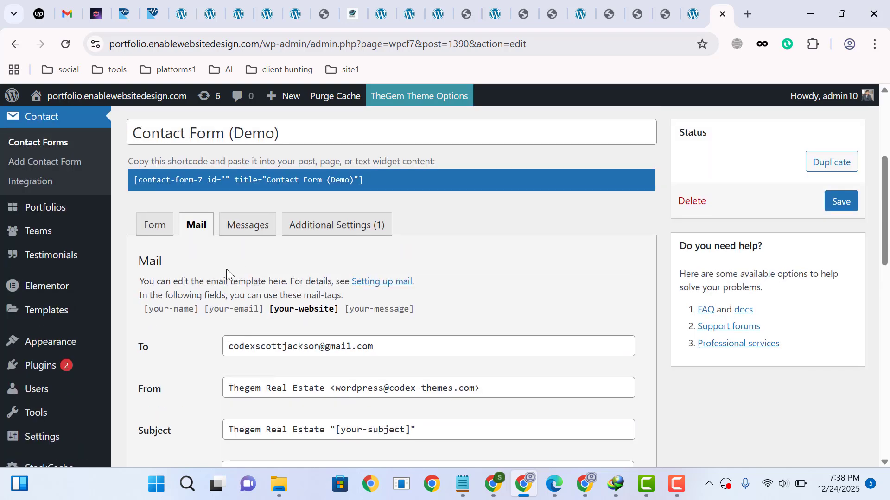
Examine the Form template code of Contact Form (Demo), including its name, email, website and message fields.
left_click(168, 230)
scroll(359, 301, "down", 3)
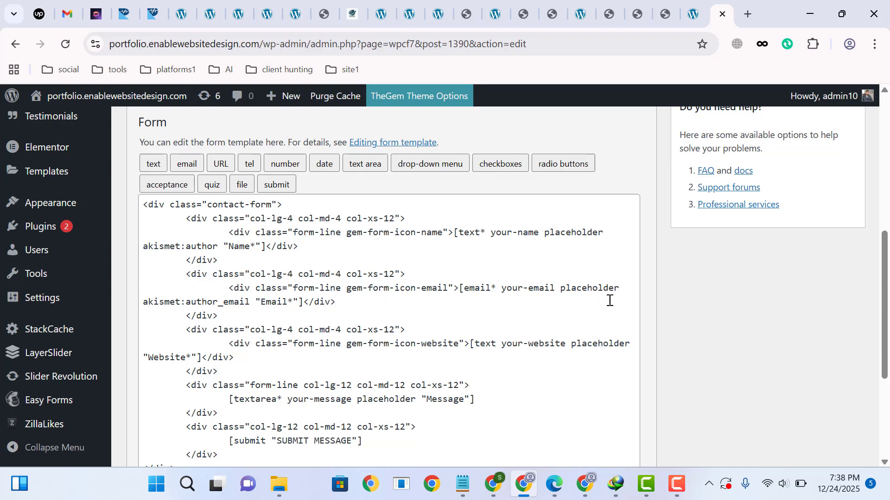
left_click_drag(624, 289, 151, 242)
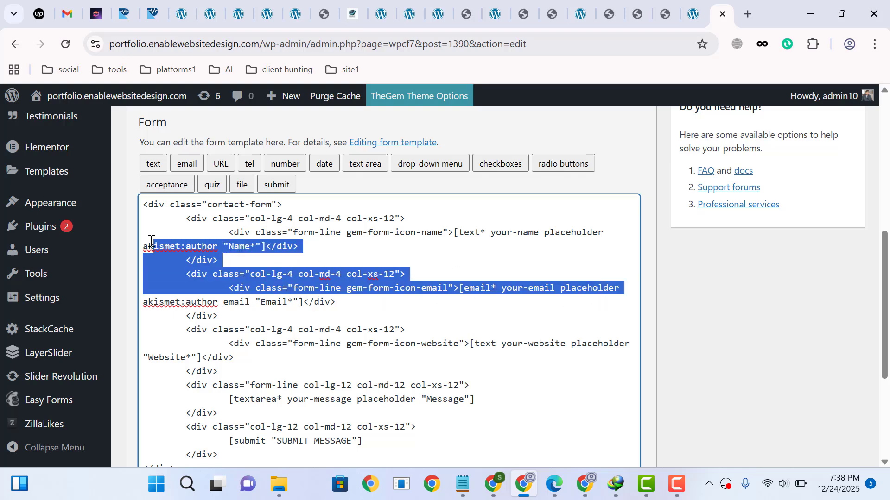
left_click(316, 256)
scroll(338, 254, "up", 8)
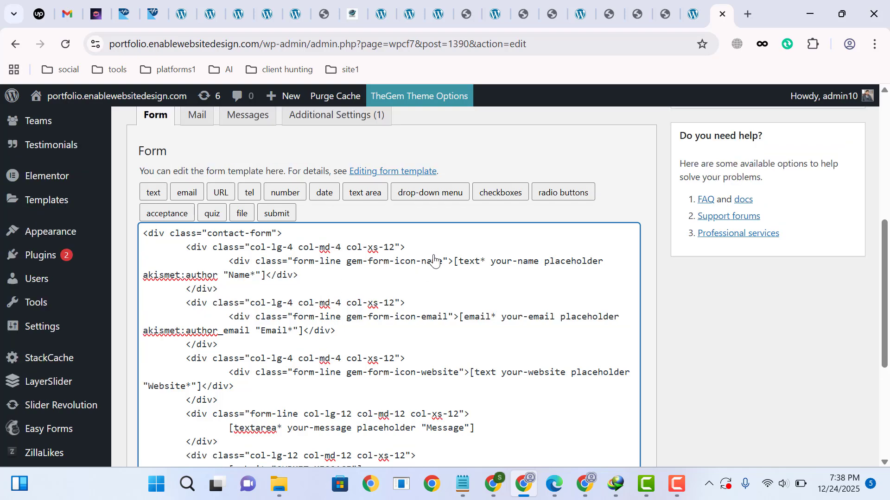
Return to the live homepage and view the footer columns with logo, Contacts, Recent Posts and Our Works.
left_click(667, 4)
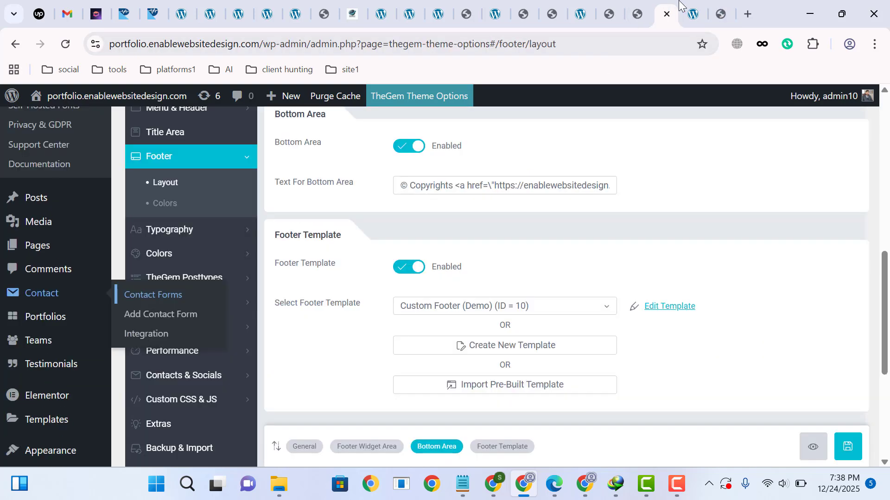
left_click(693, 10)
left_click(637, 10)
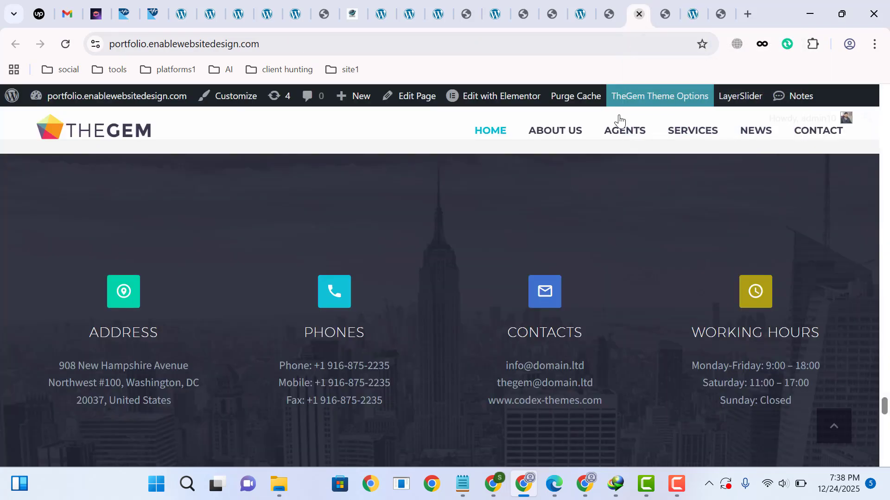
scroll(607, 315, "down", 15)
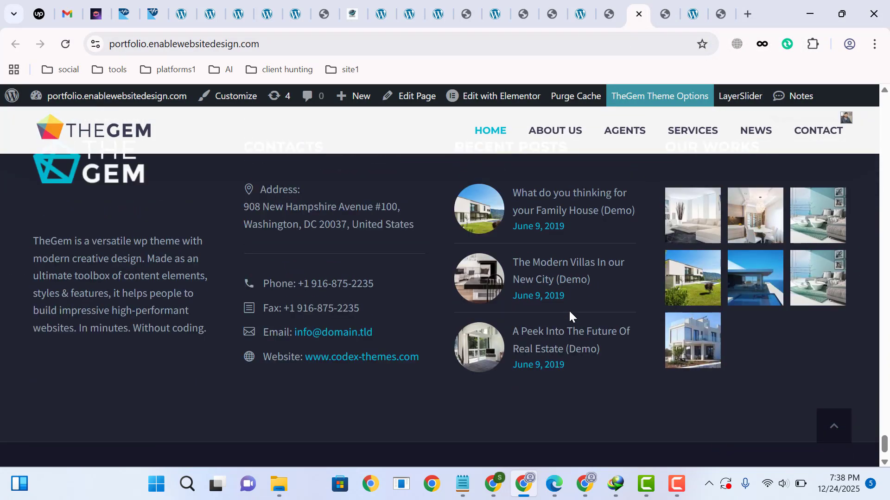
scroll(570, 315, "up", 3)
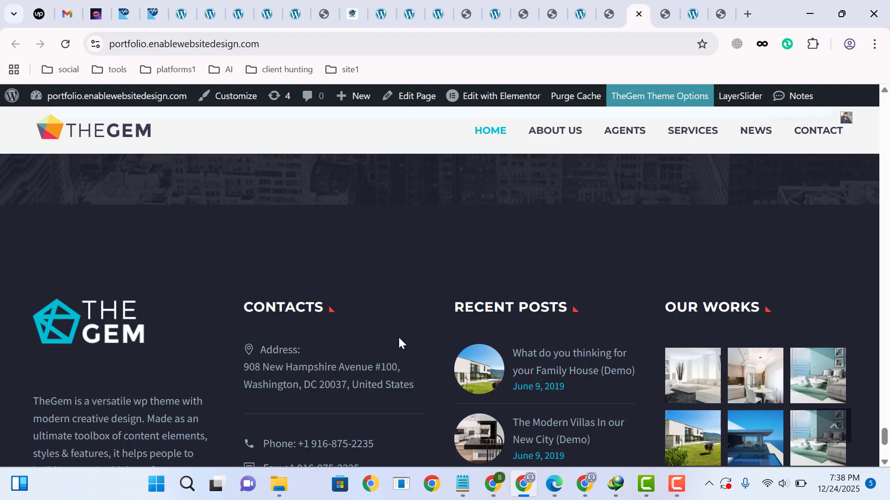
Open the site's Widgets page in a new browser tab and expand the Footer Widget Area.
mouse_move(79, 95)
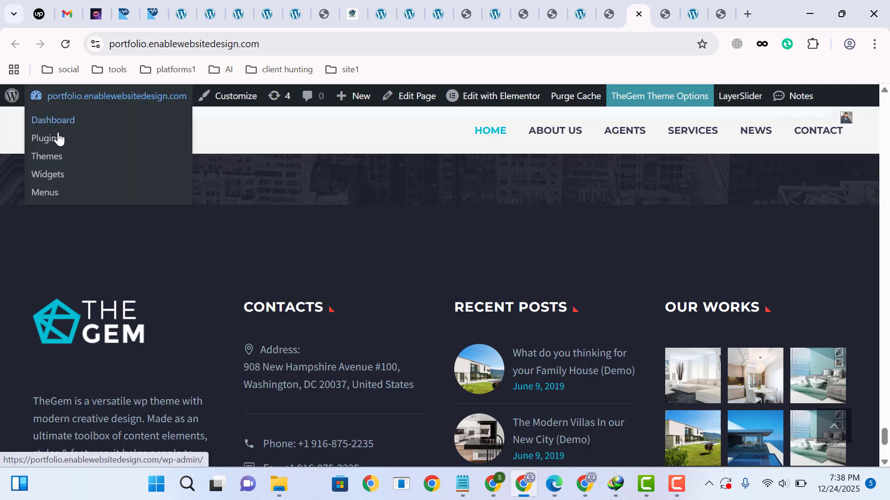
middle_click(48, 175)
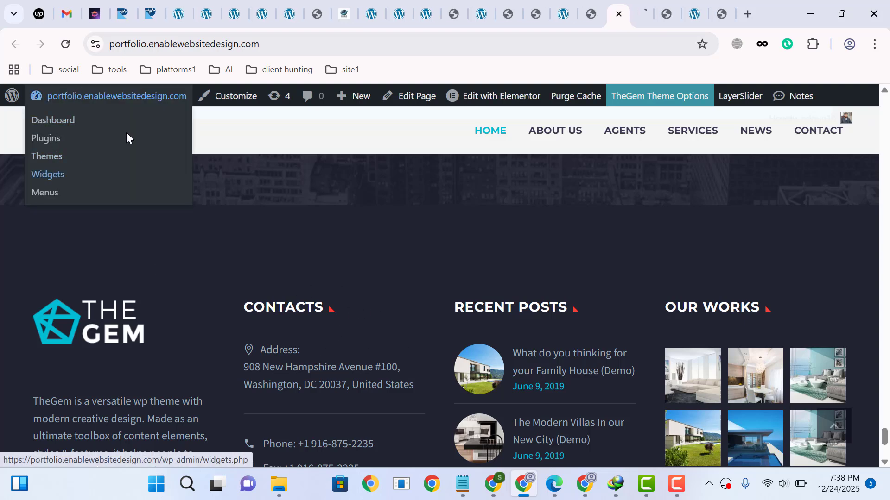
left_click(647, 14)
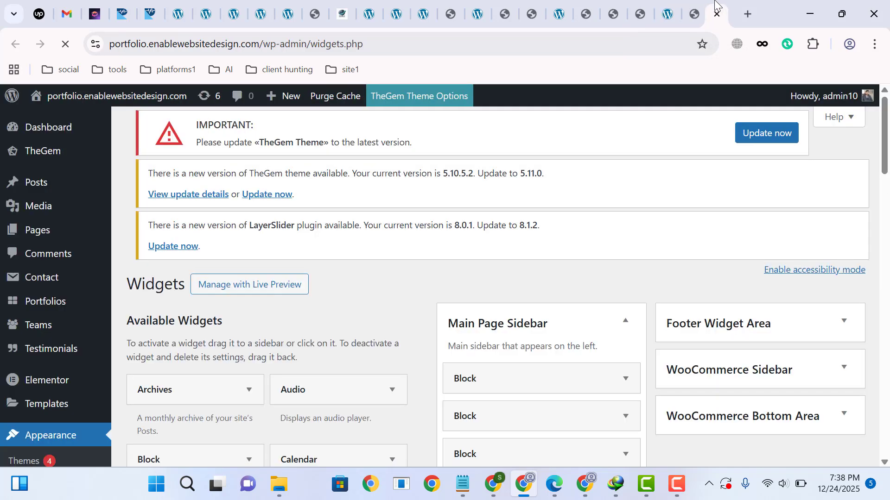
scroll(782, 185, "down", 4)
left_click(821, 144)
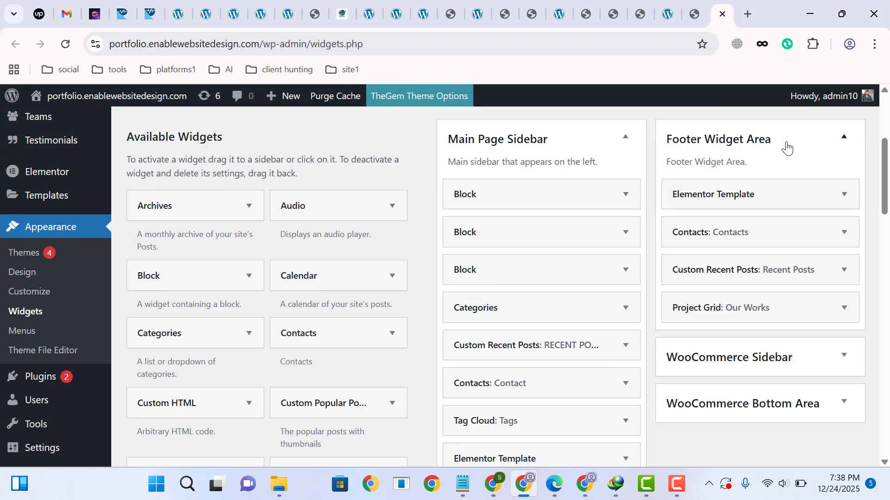